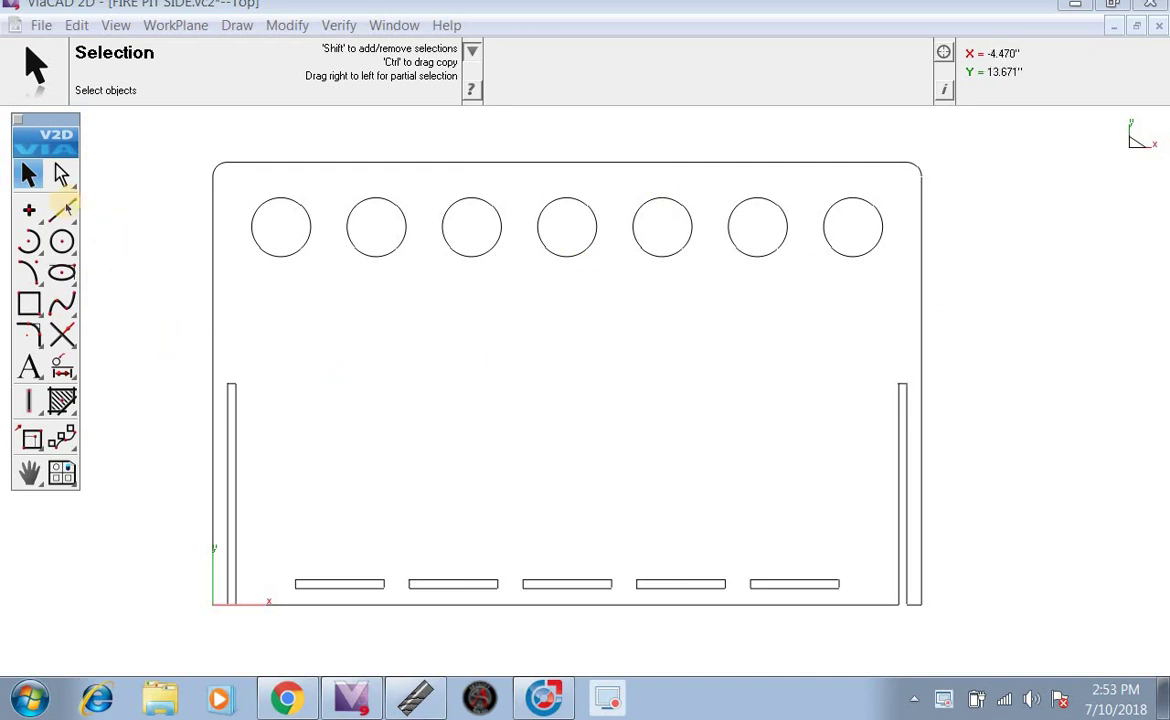
Step: Draw single lines across the panel's full width and full height to check its overall dimensions
left_click(64, 207)
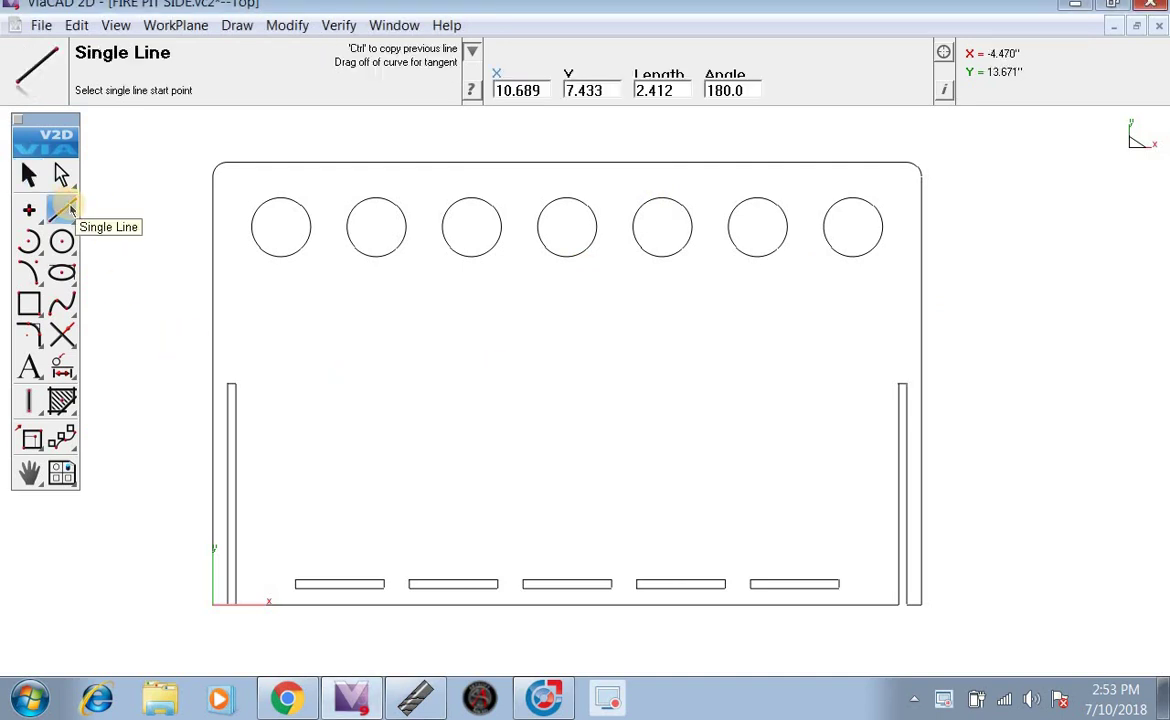
left_click(214, 320)
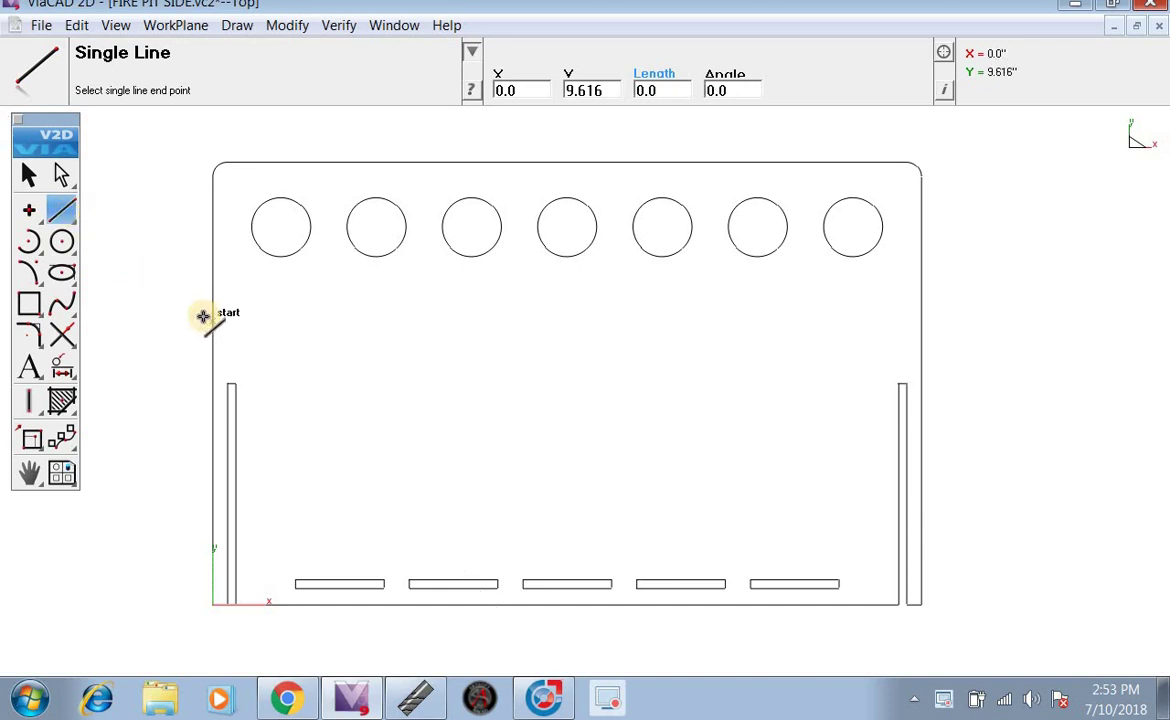
left_click(921, 324)
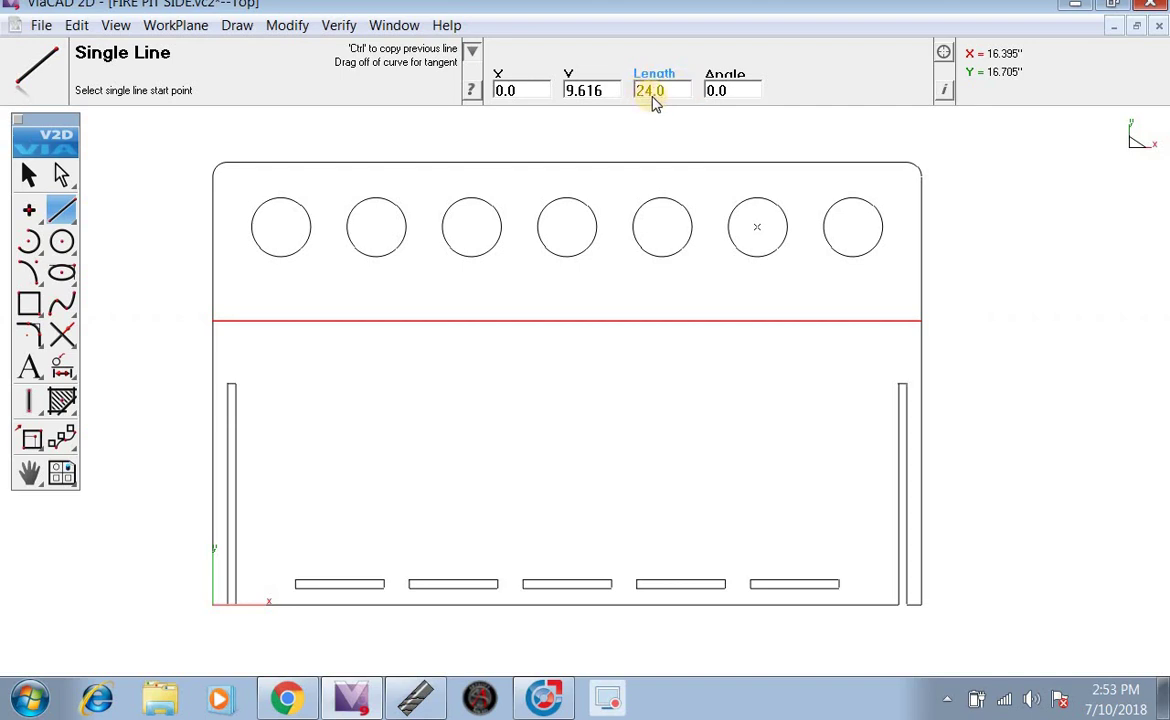
left_click(527, 161)
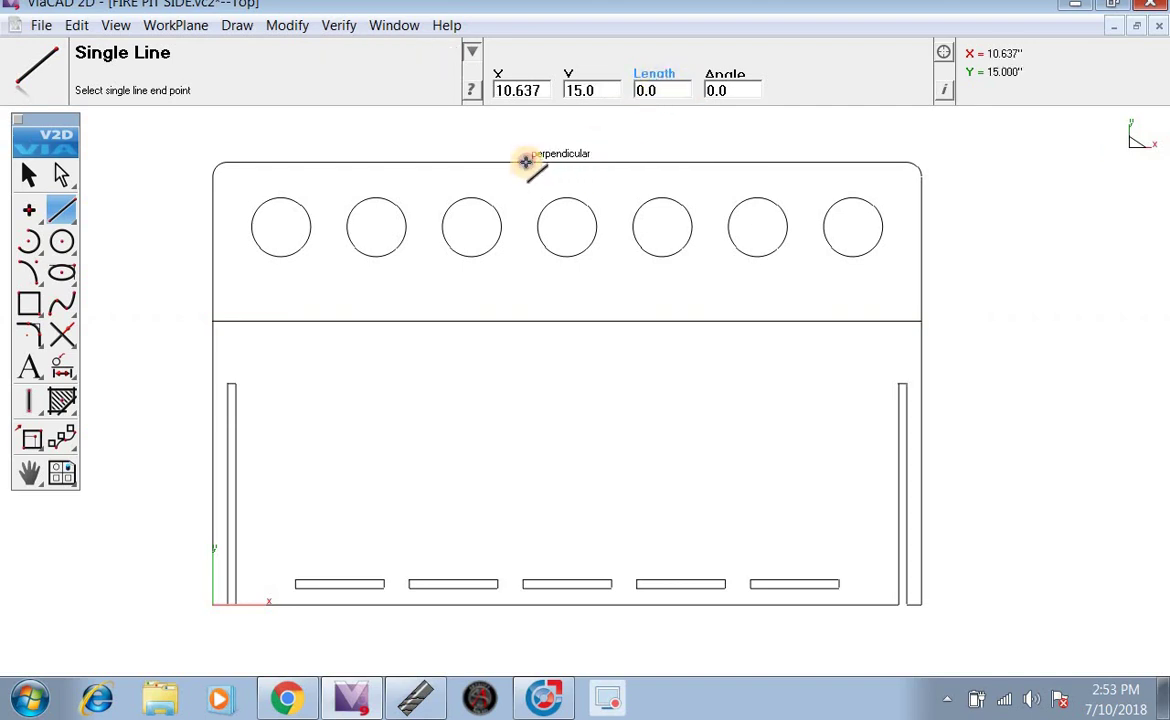
left_click(528, 606)
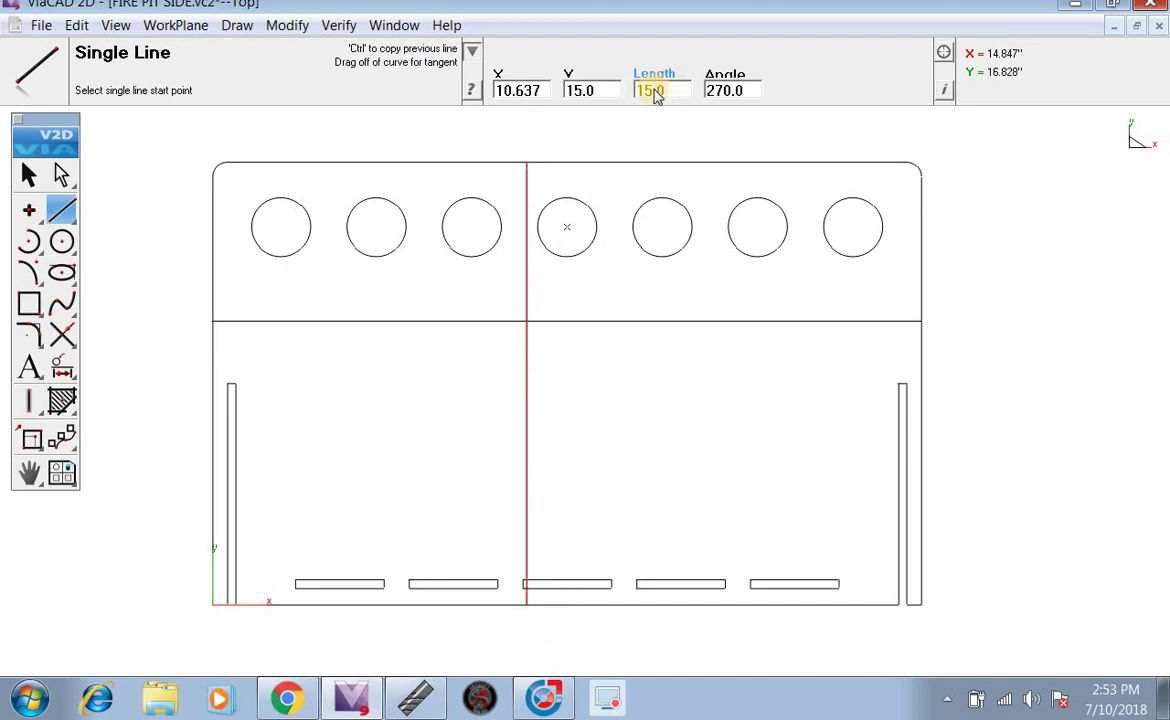
Step: Delete the horizontal and vertical measuring lines from the panel
left_click(28, 175)
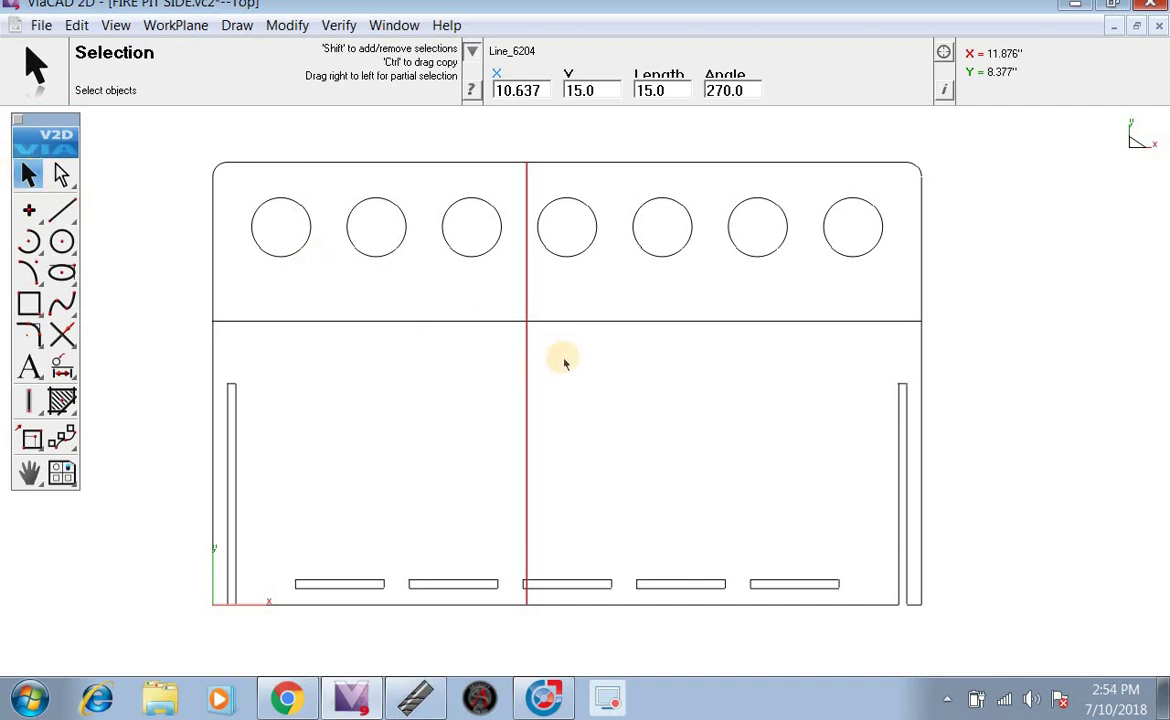
left_click_drag(564, 363, 475, 298)
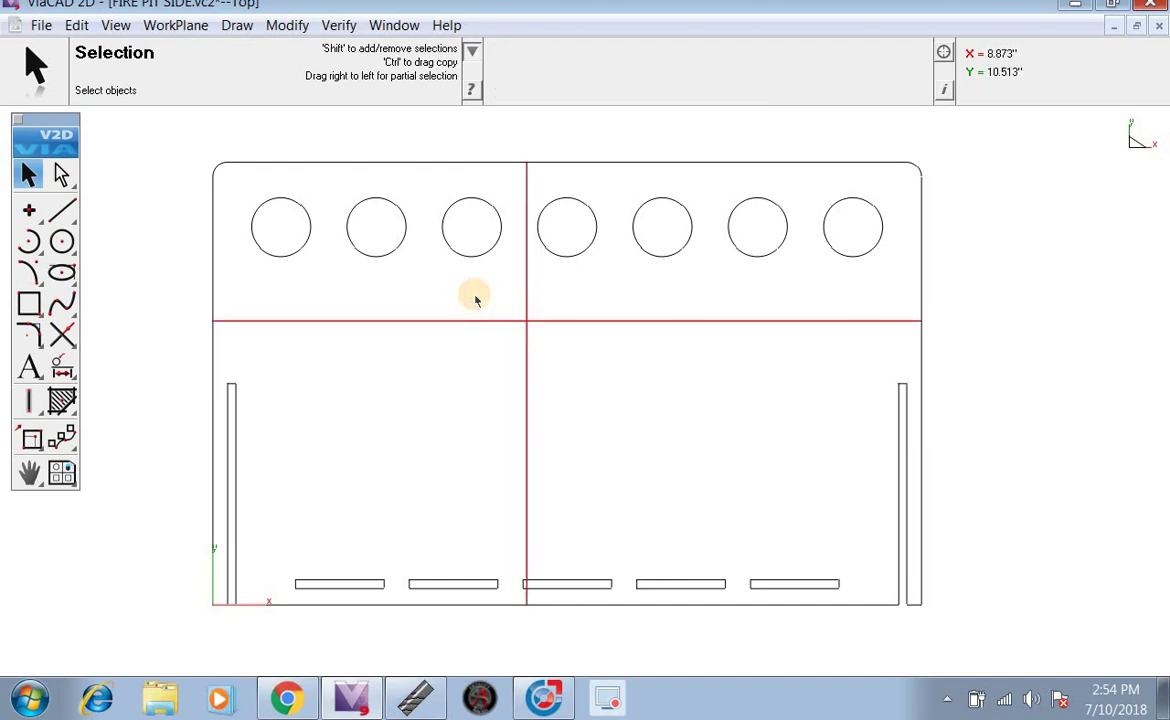
key("Delete")
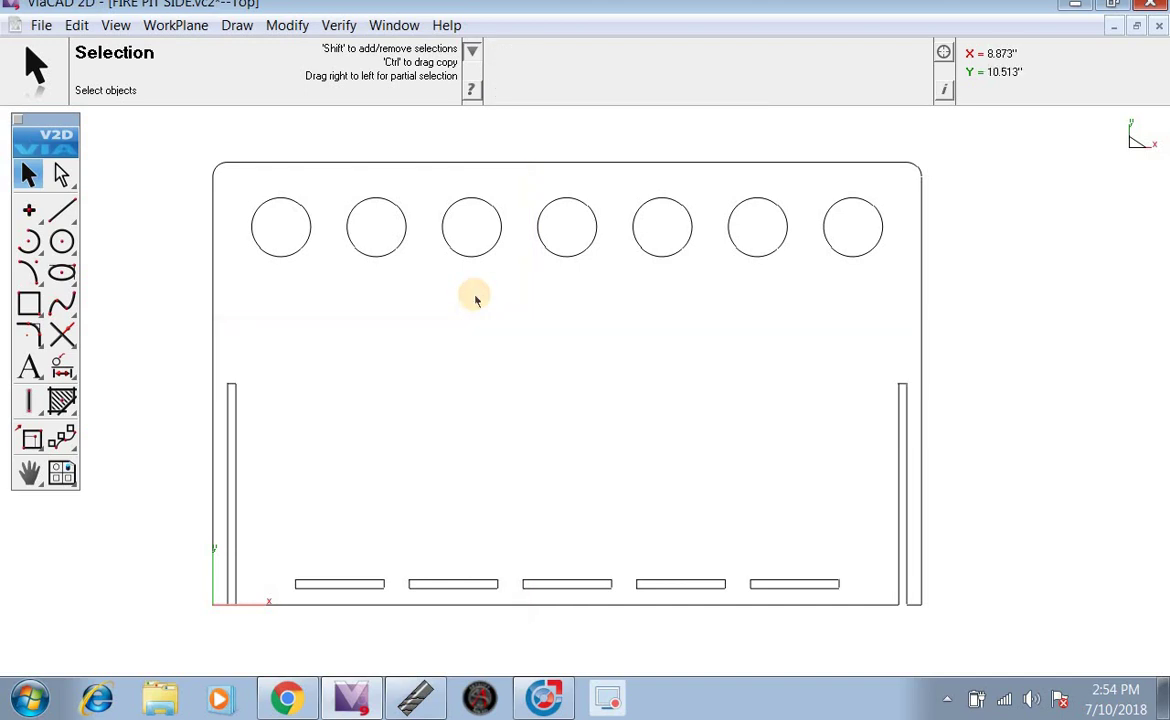
Step: Add the horizontal text PREMIER on the panel below the row of circles
left_click(31, 370)
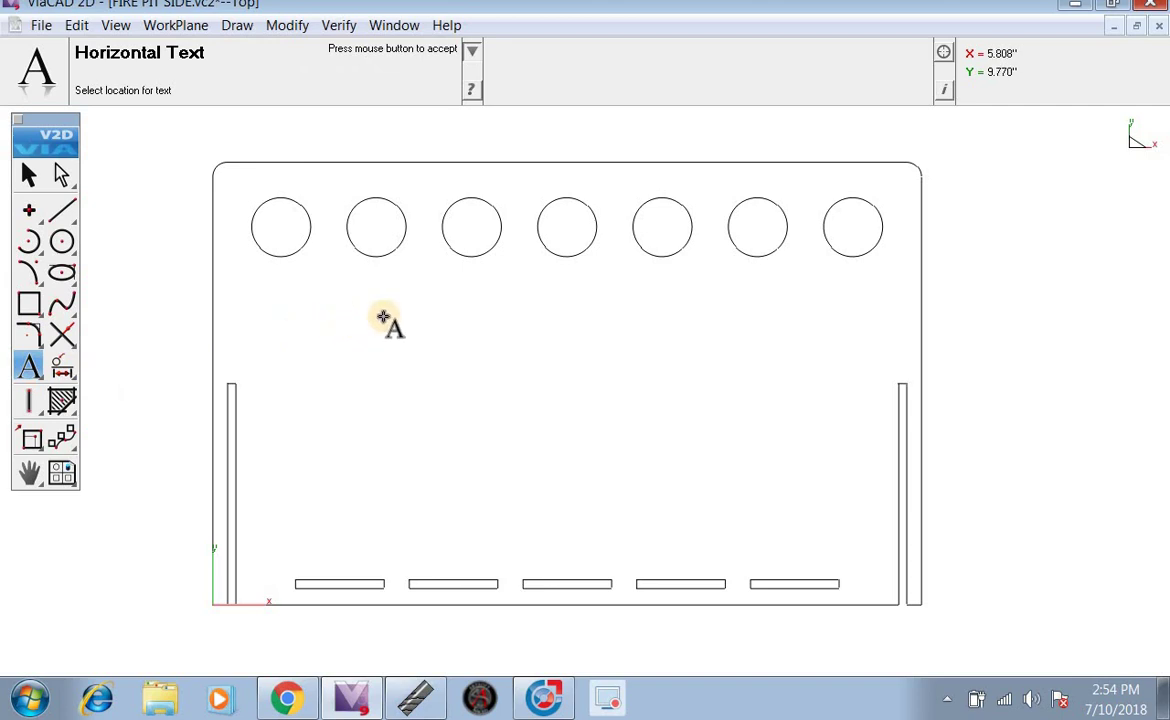
left_click(363, 316)
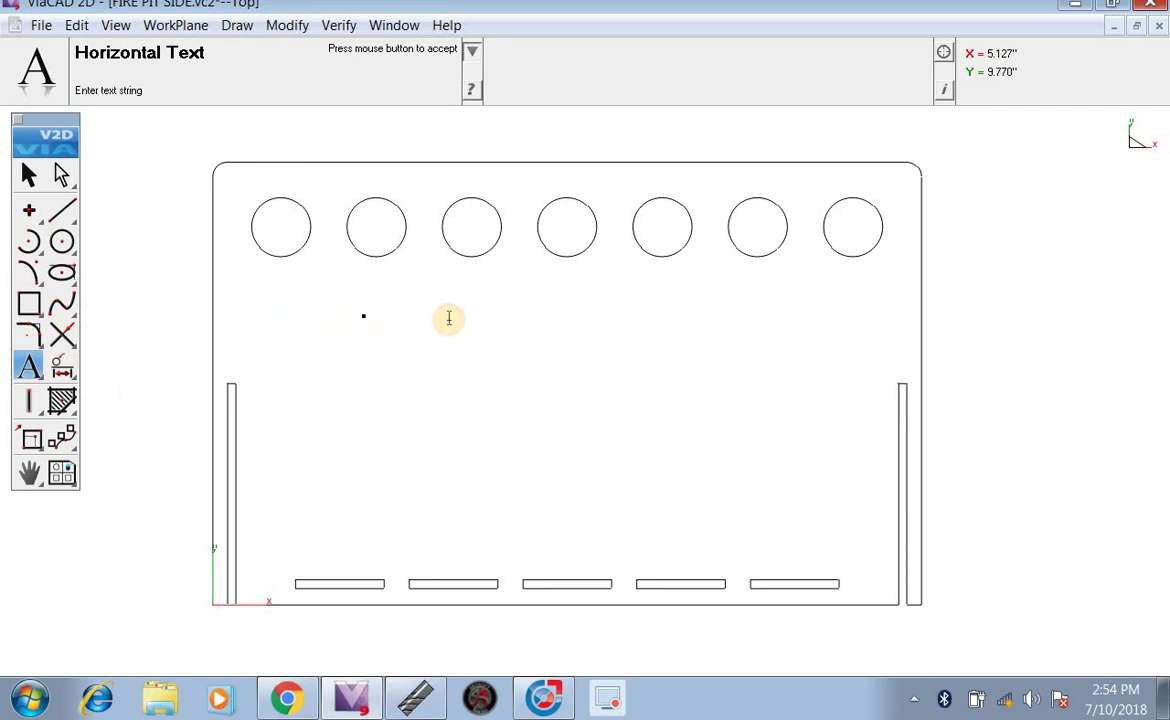
type("PREMIE")
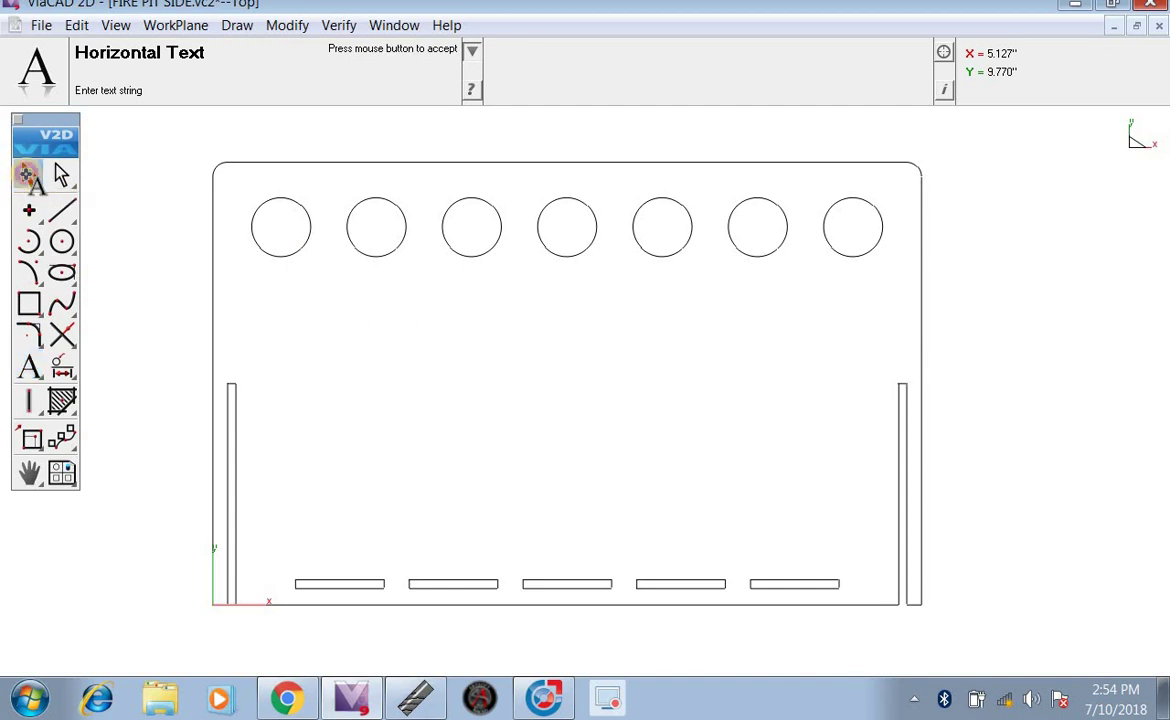
left_click(28, 176)
left_click(470, 308)
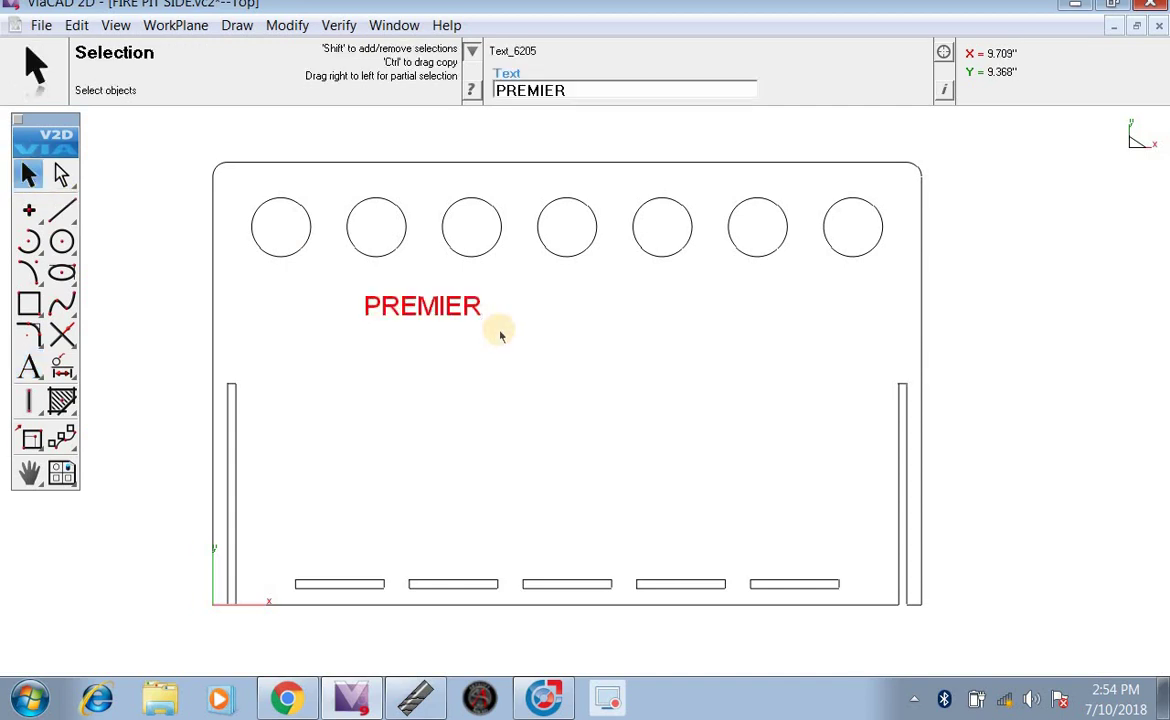
Step: Format the PREMIER text as bold Arial Black at size 288
double_click(422, 307)
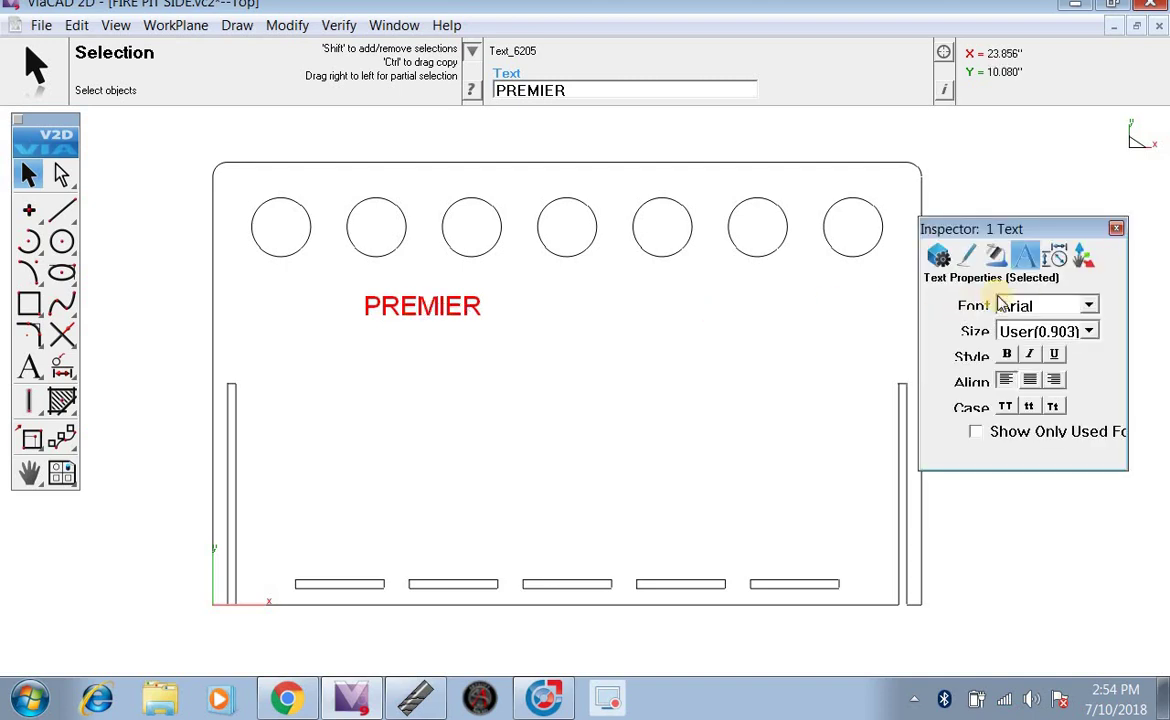
left_click(1093, 336)
left_click(1068, 530)
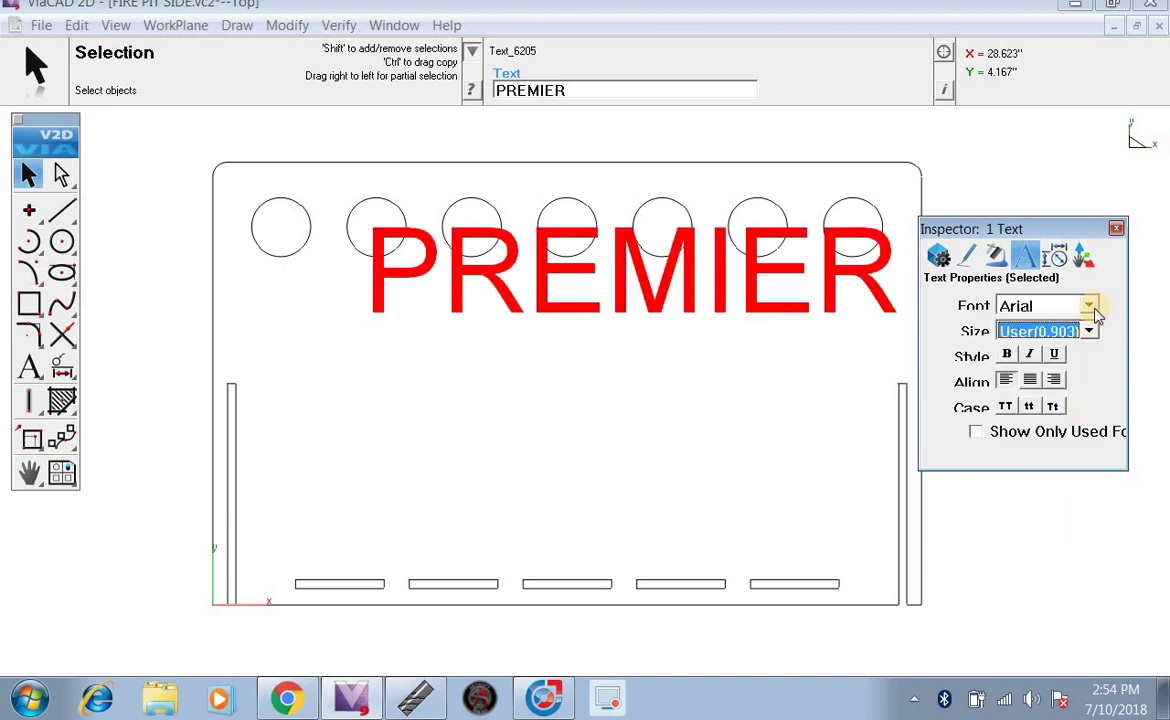
left_click(1089, 307)
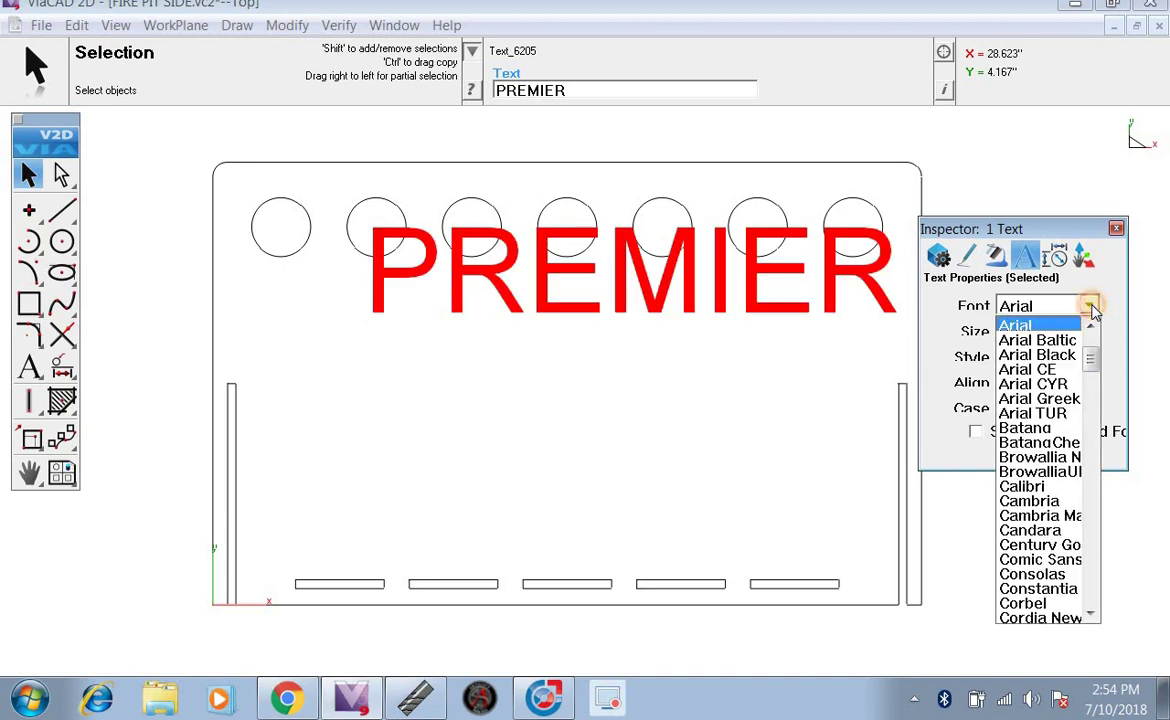
left_click(1070, 357)
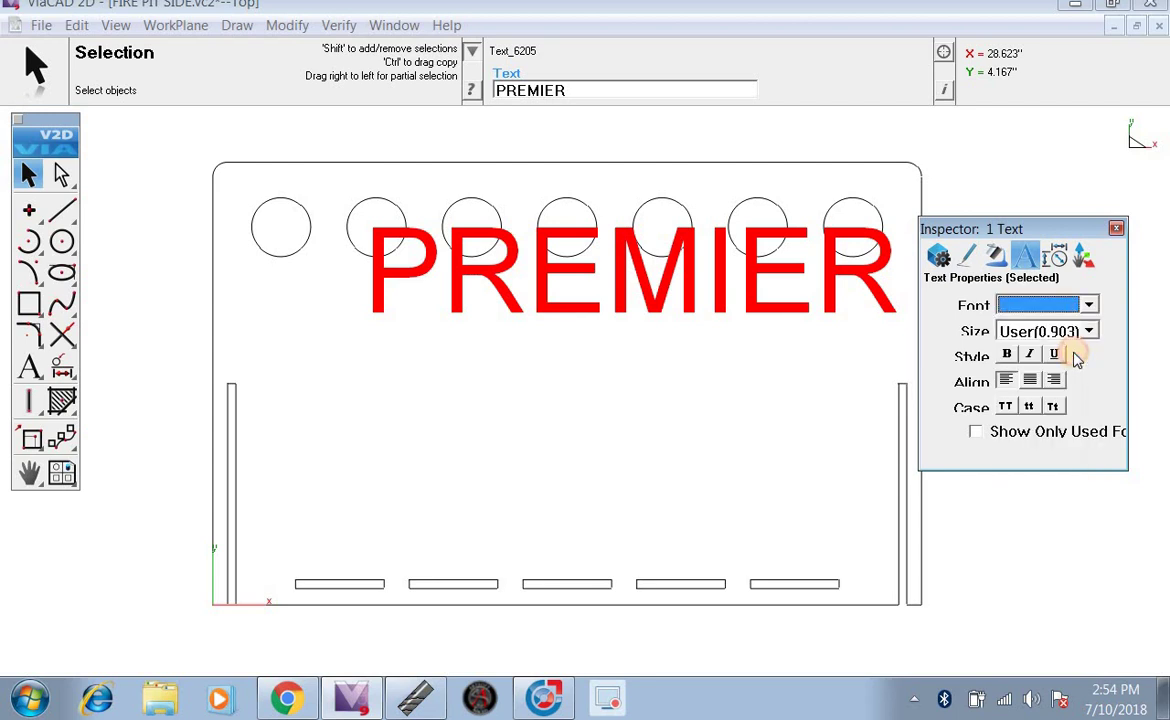
left_click(1007, 360)
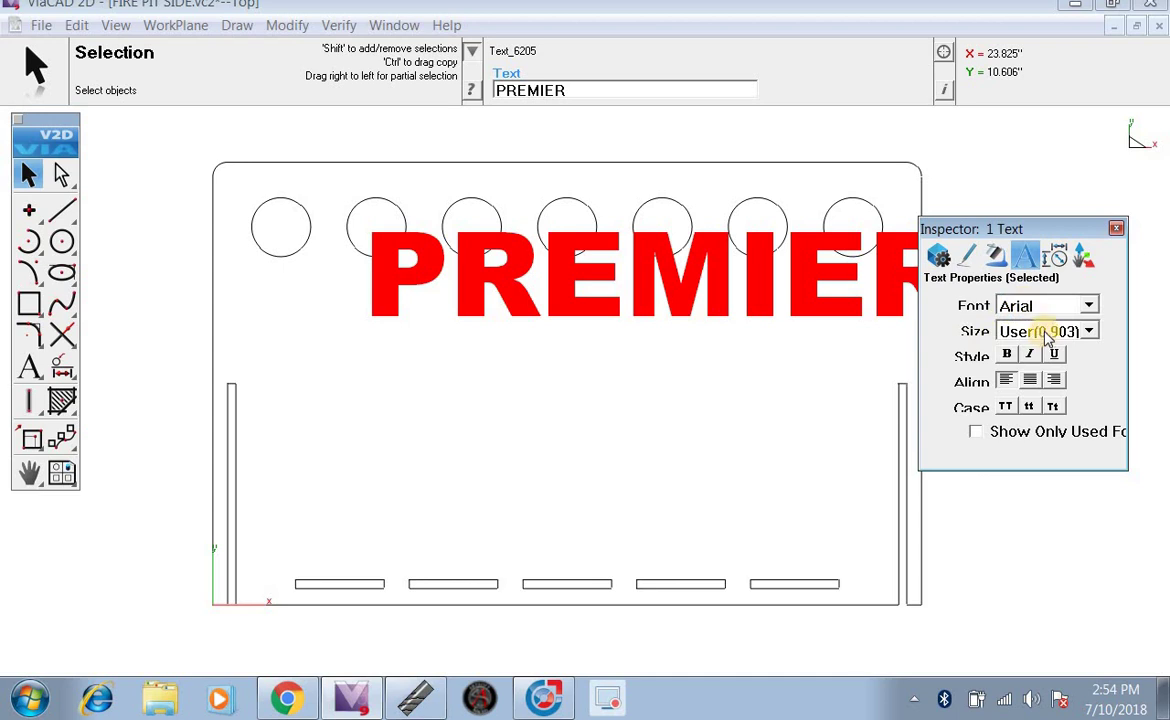
Step: Move the PREMIER text so it sits centred on the panel just below the row of circles
left_click(669, 329)
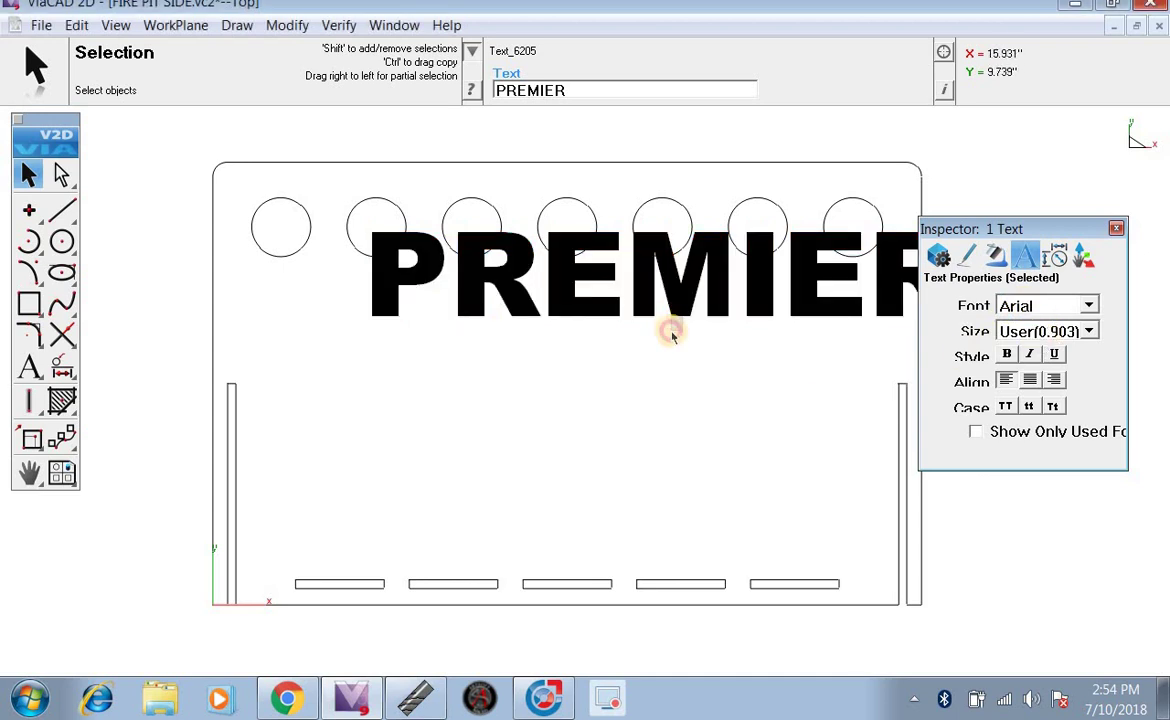
left_click(674, 304)
left_click_drag(639, 331, 583, 357)
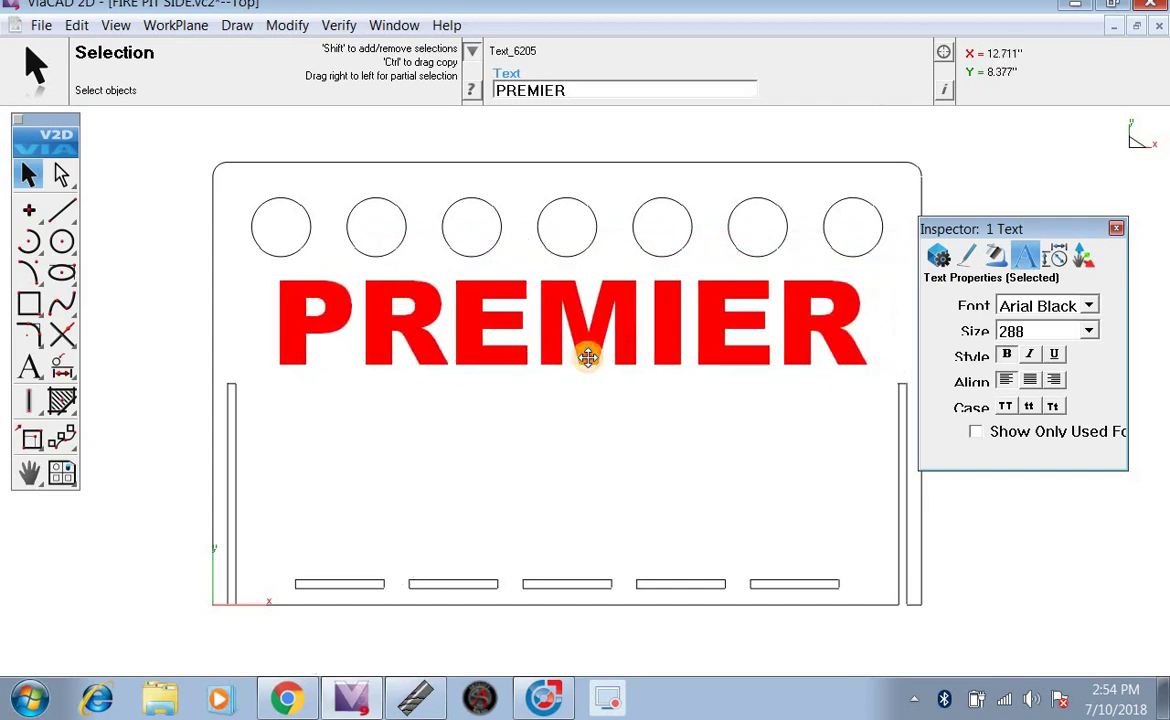
Step: Add the horizontal text FIRE PITS in the open area below PREMIER
left_click(29, 368)
left_click(441, 465)
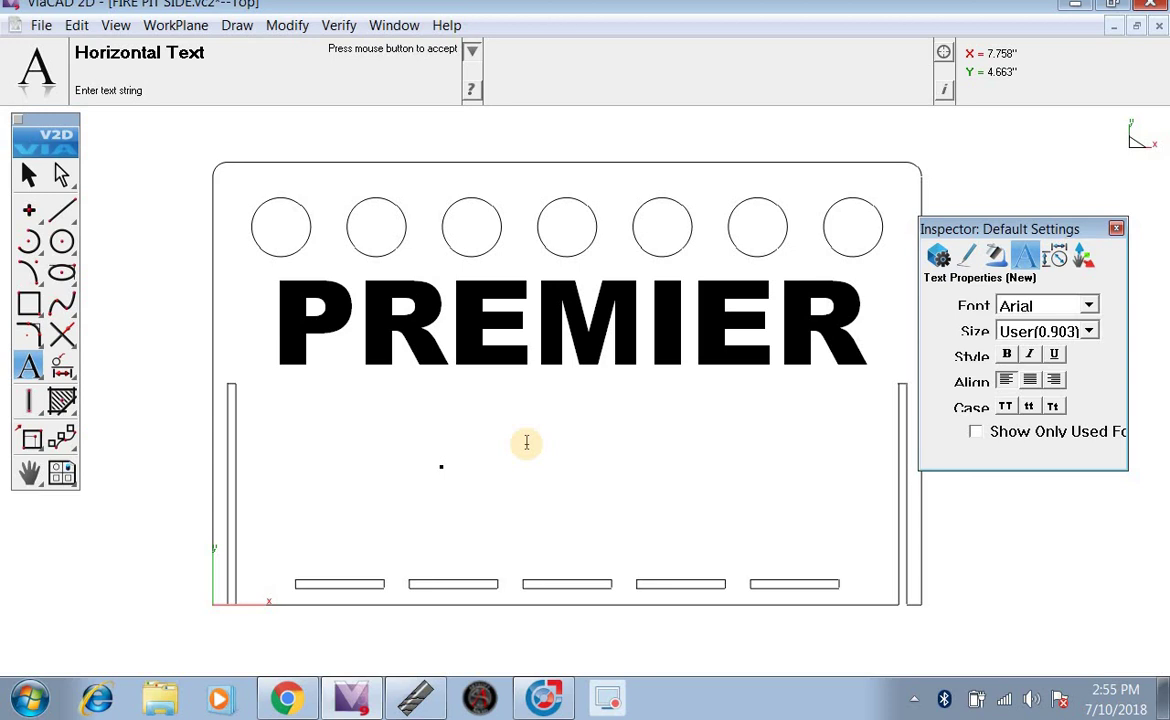
type("FIRE PITS")
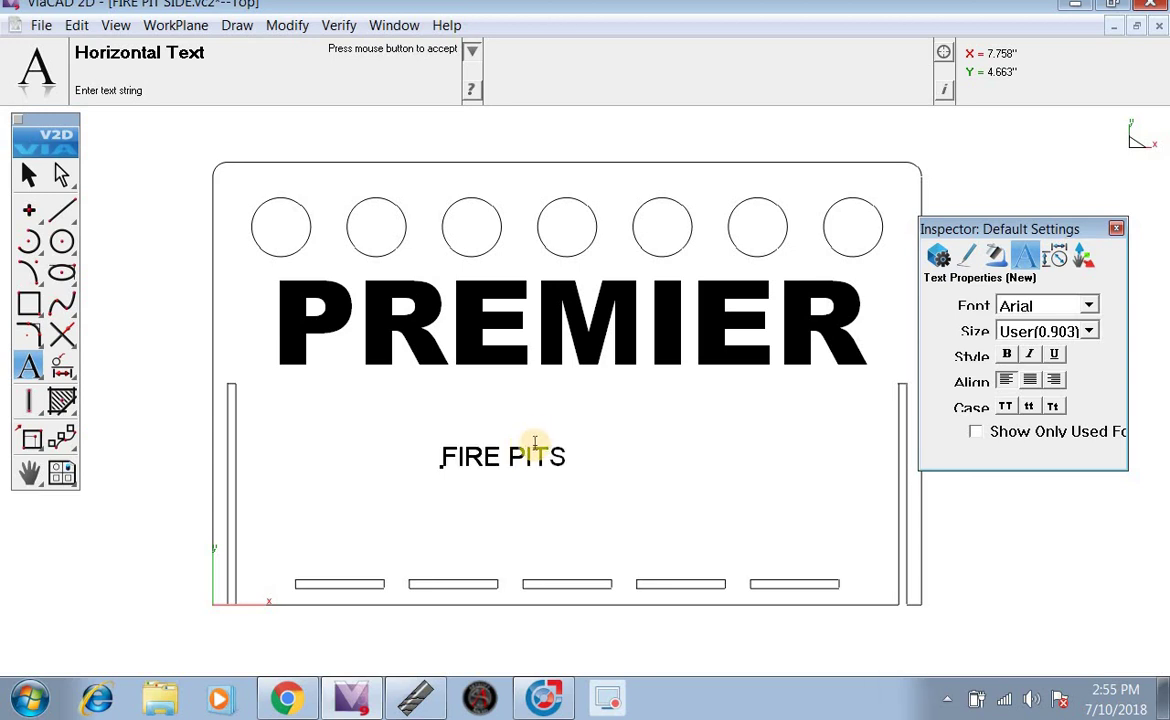
left_click(20, 175)
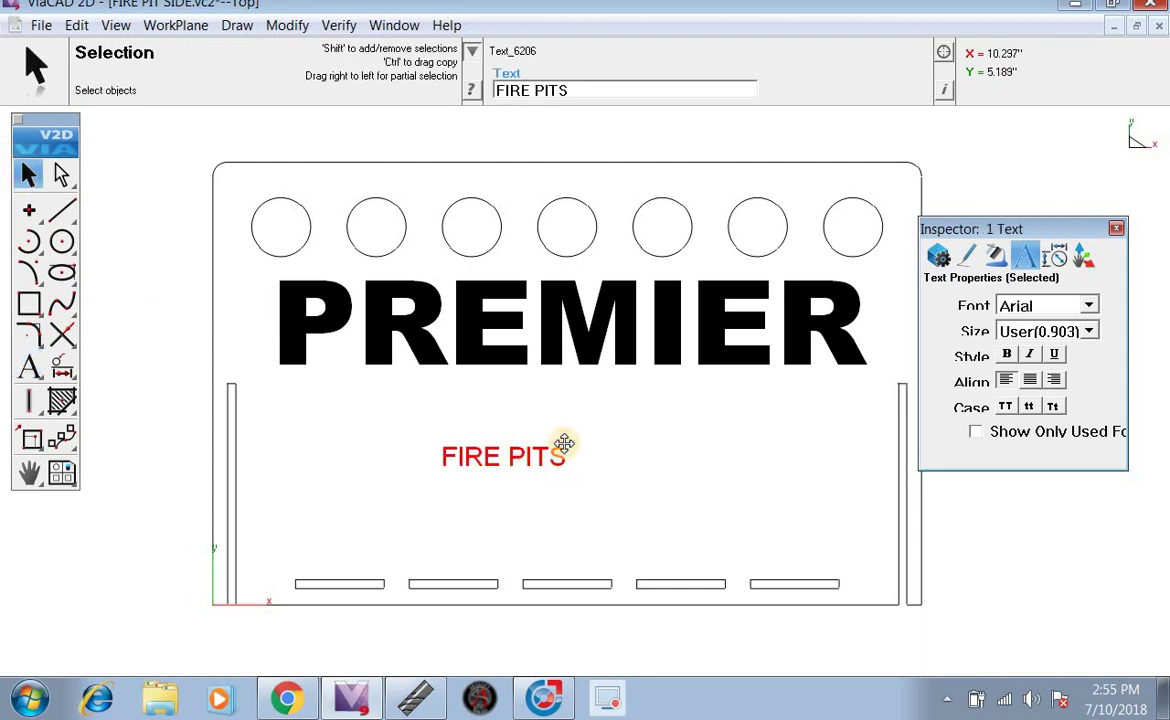
Step: Set the FIRE PITS text to the Arial Black font at size 144
left_click(1088, 306)
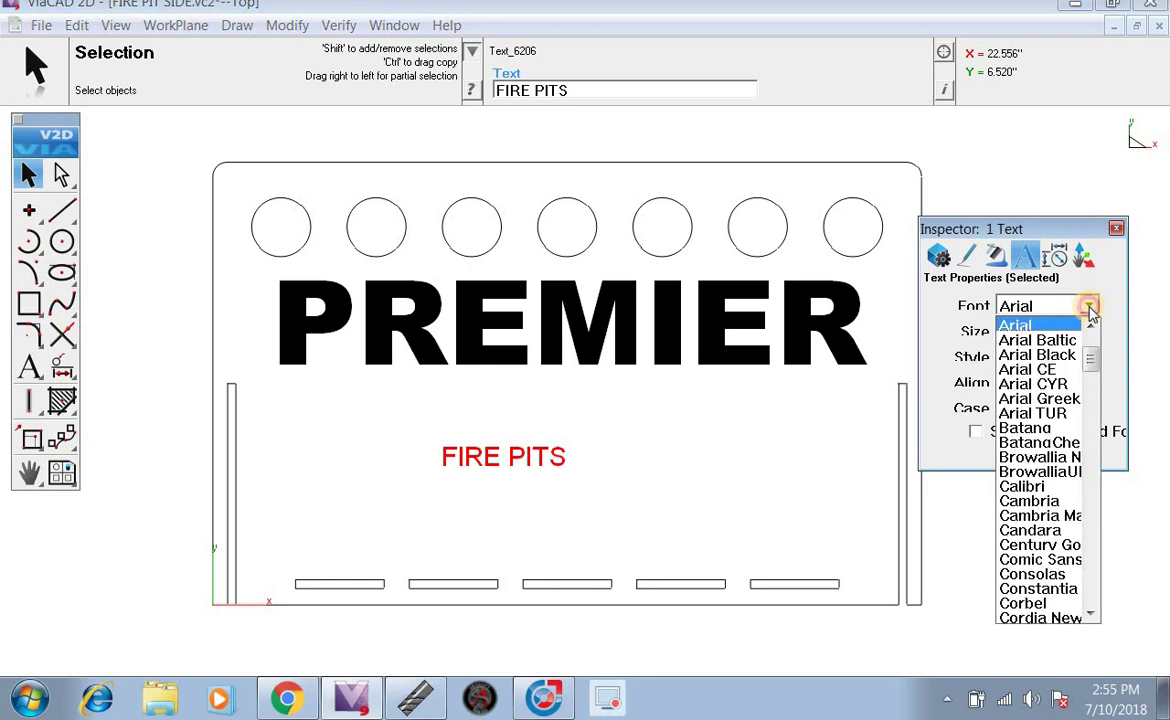
left_click(1072, 357)
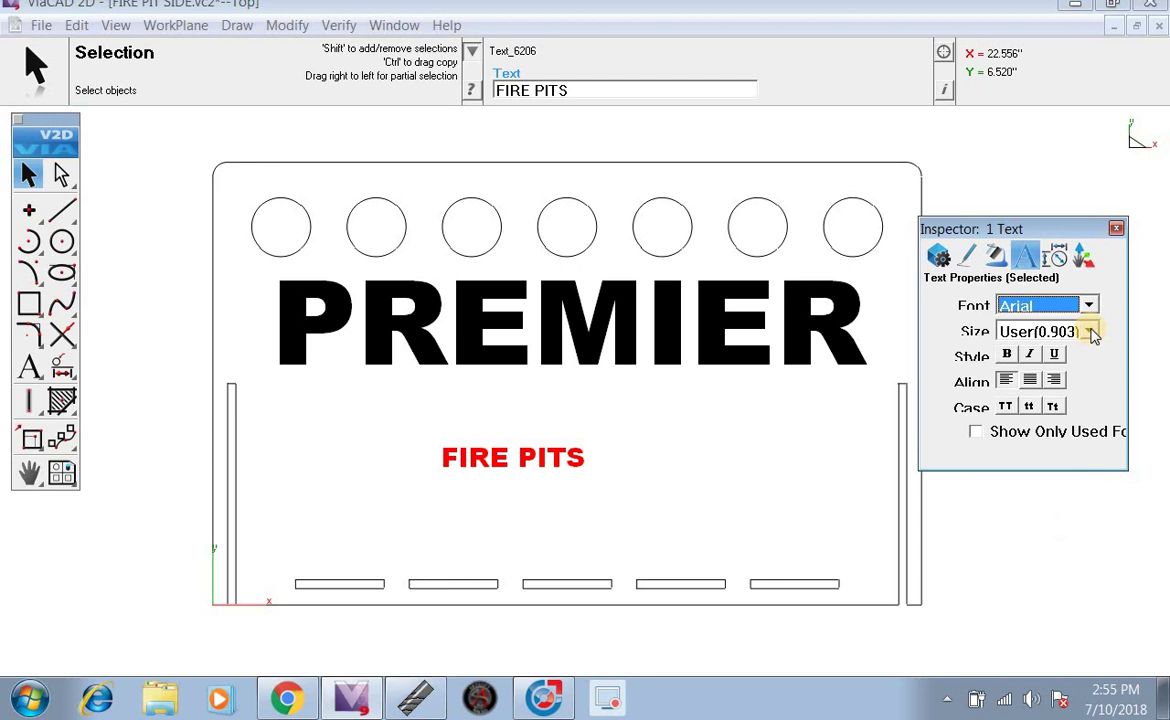
left_click(1090, 333)
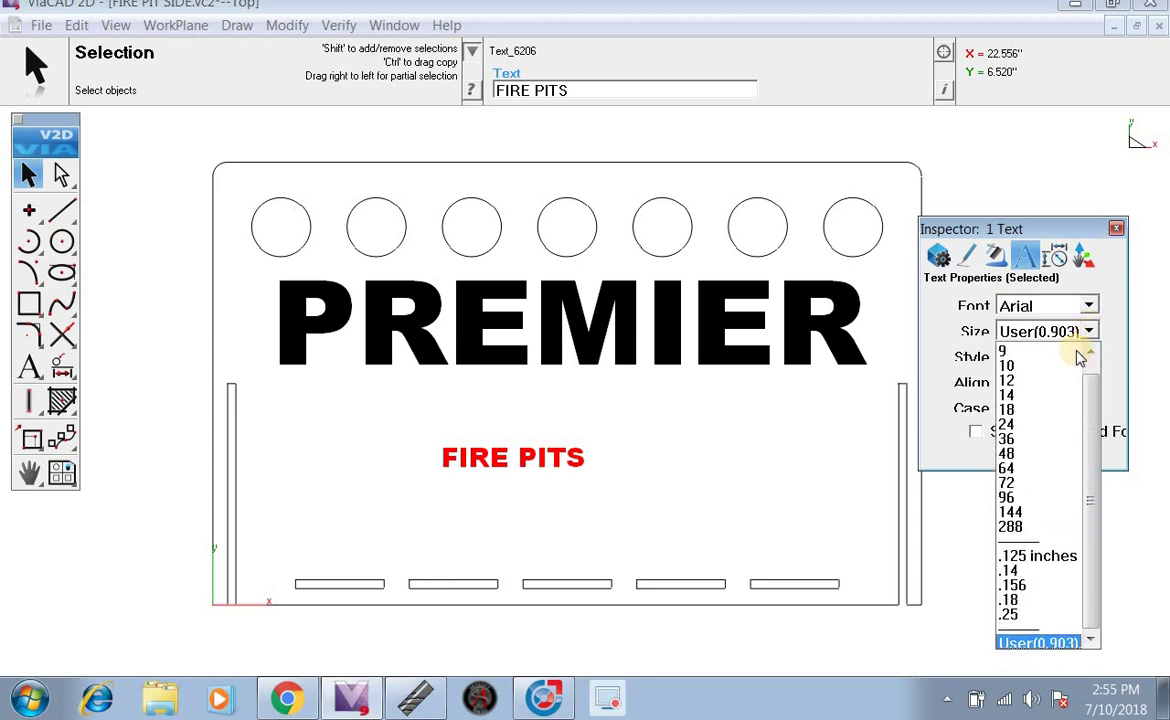
left_click(1040, 512)
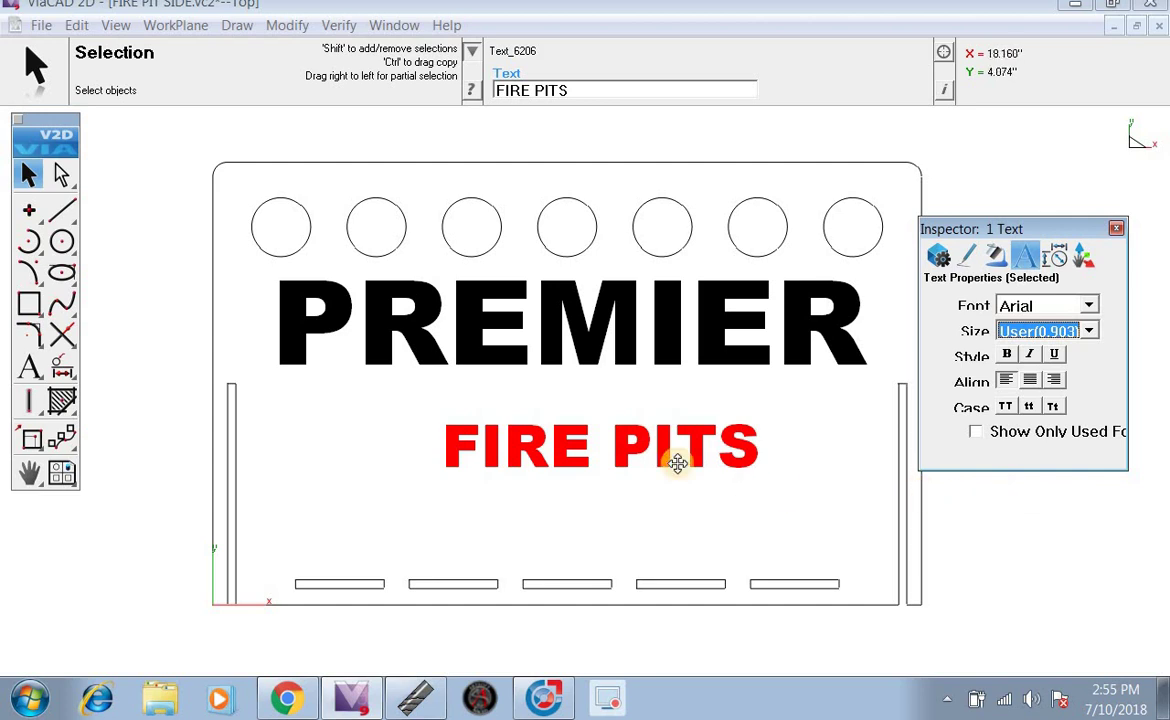
Step: Close the text properties and move FIRE PITS slightly down and left, centring it beneath PREMIER
left_click(1116, 231)
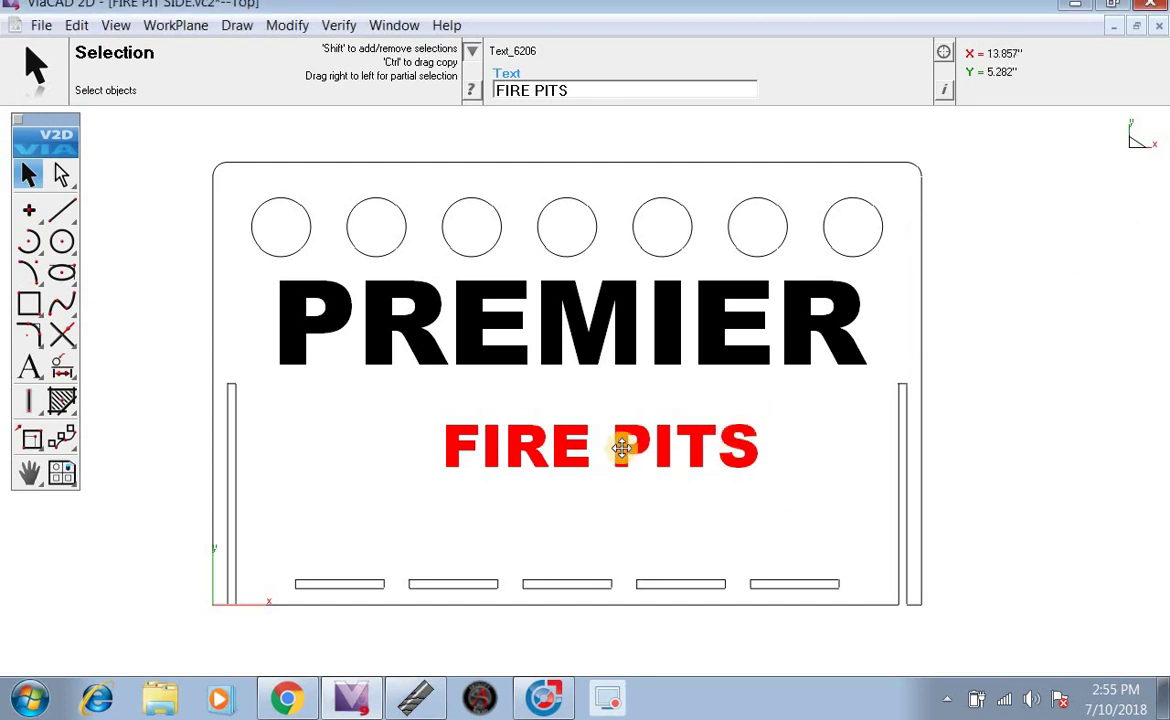
left_click_drag(614, 455, 594, 464)
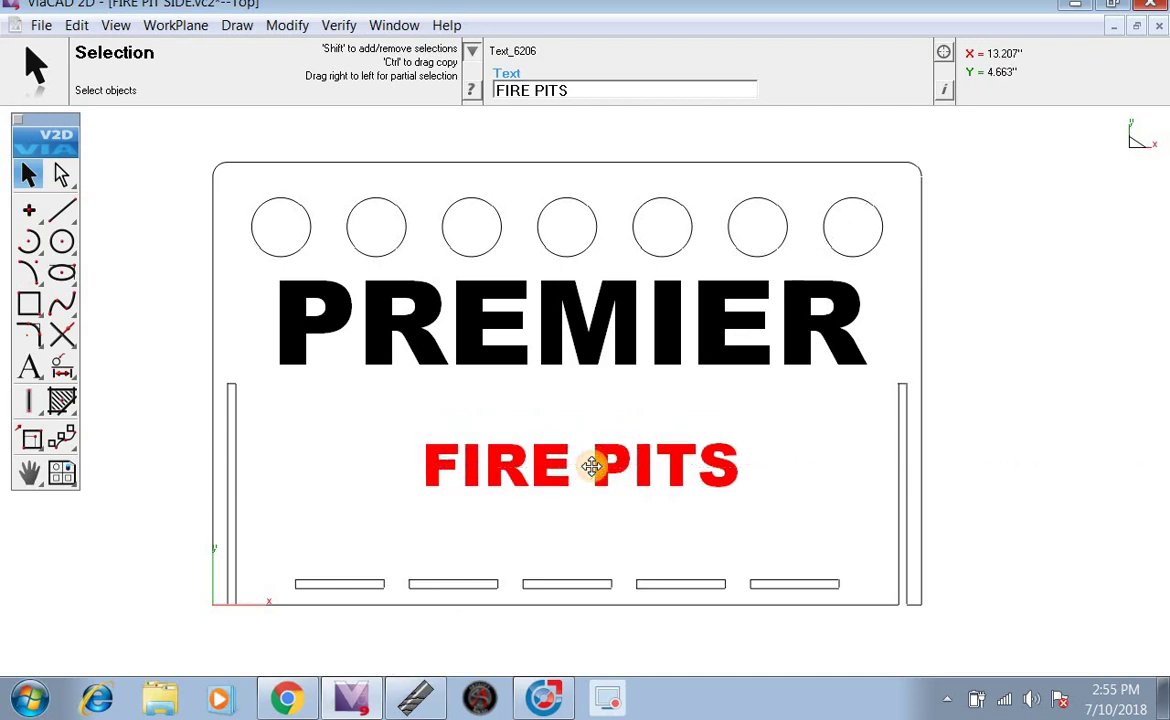
left_click(732, 413)
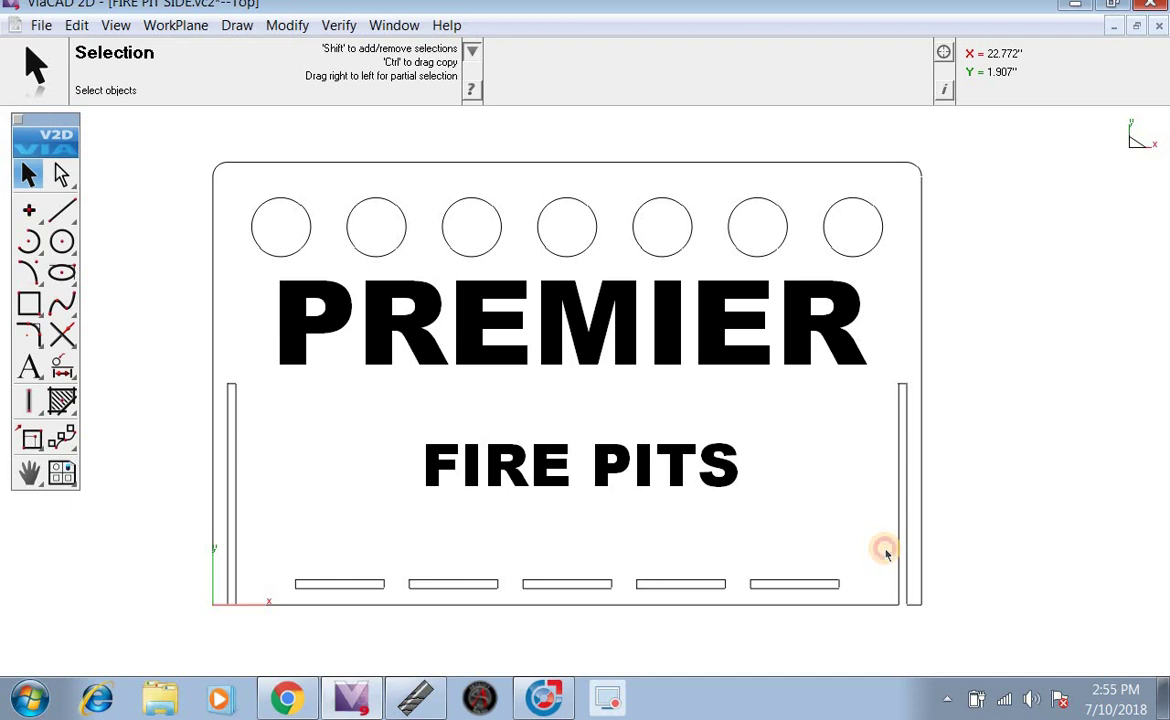
Step: Convert both the PREMIER and FIRE PITS texts to the Curve object type, replacing the originals
left_click_drag(885, 549, 269, 263)
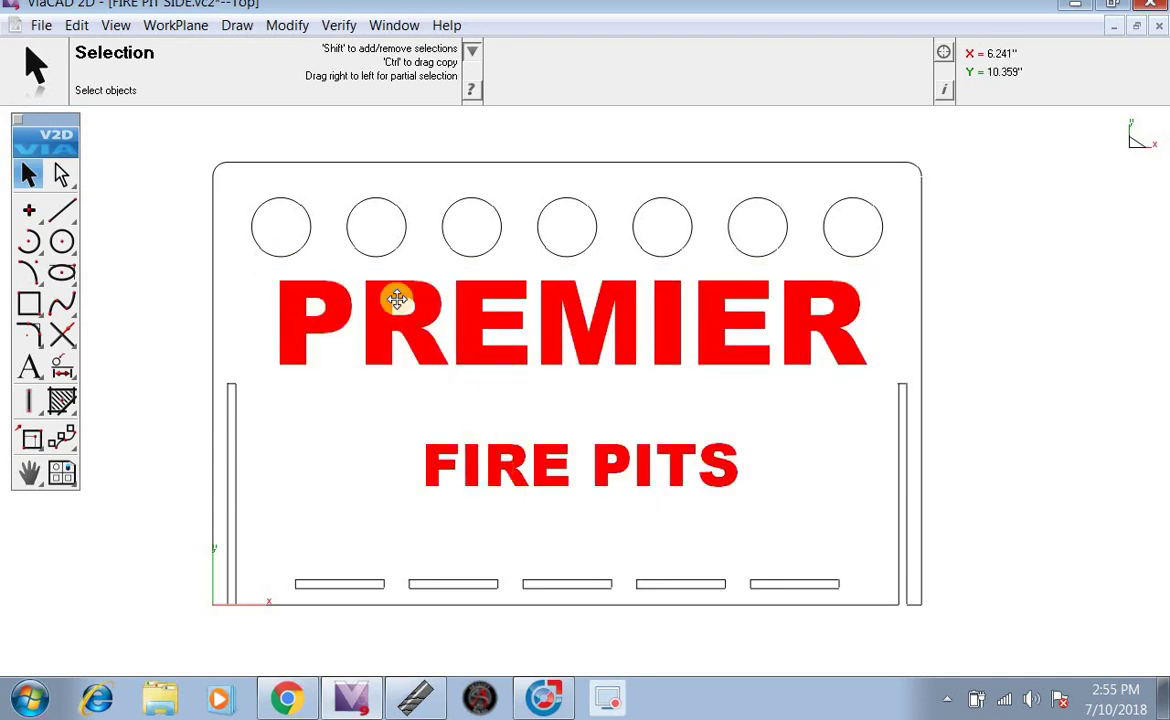
left_click(80, 27)
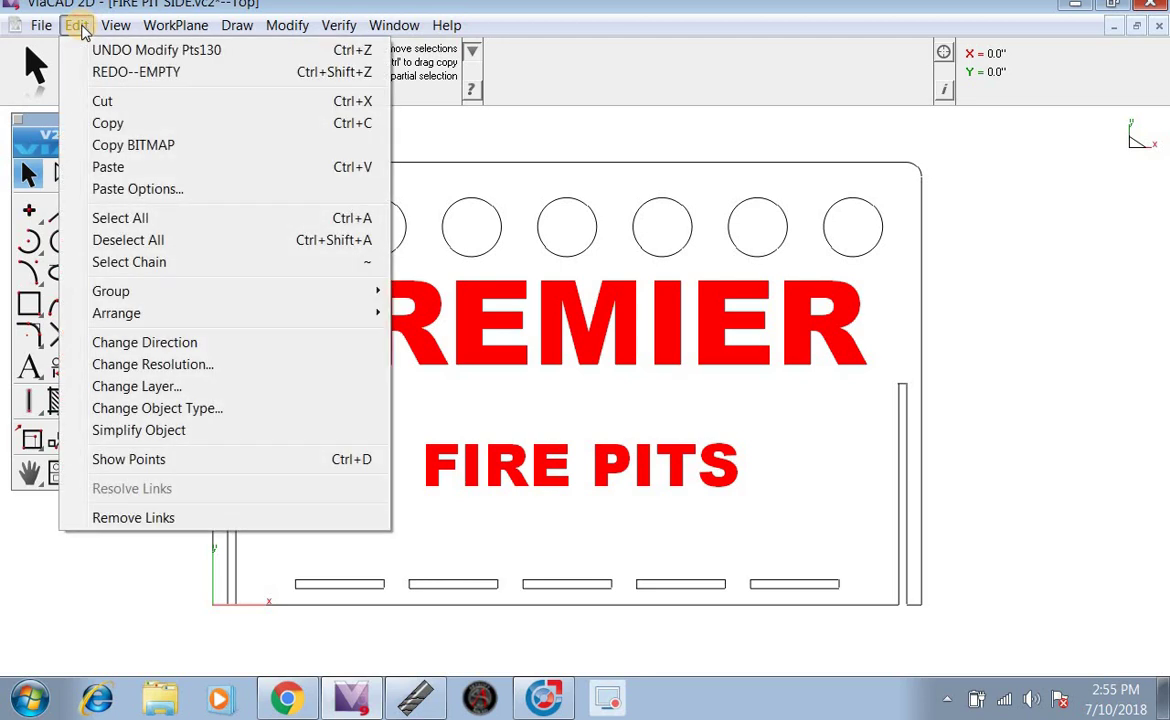
left_click(150, 408)
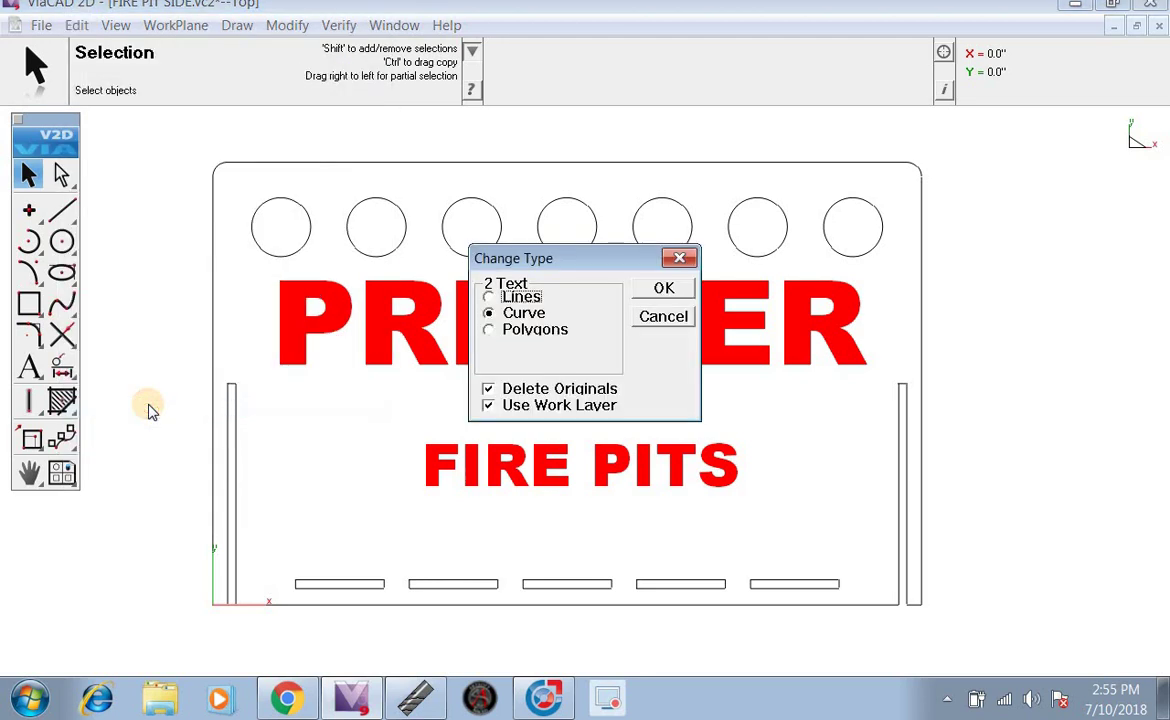
left_click(530, 316)
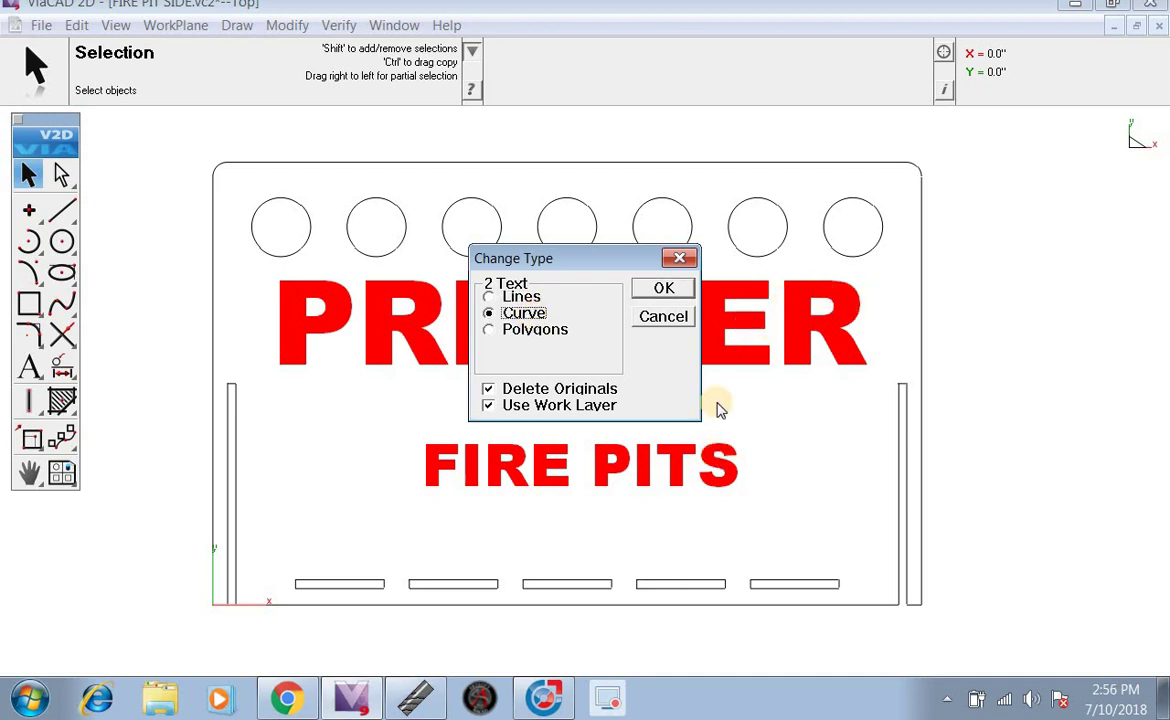
left_click(688, 292)
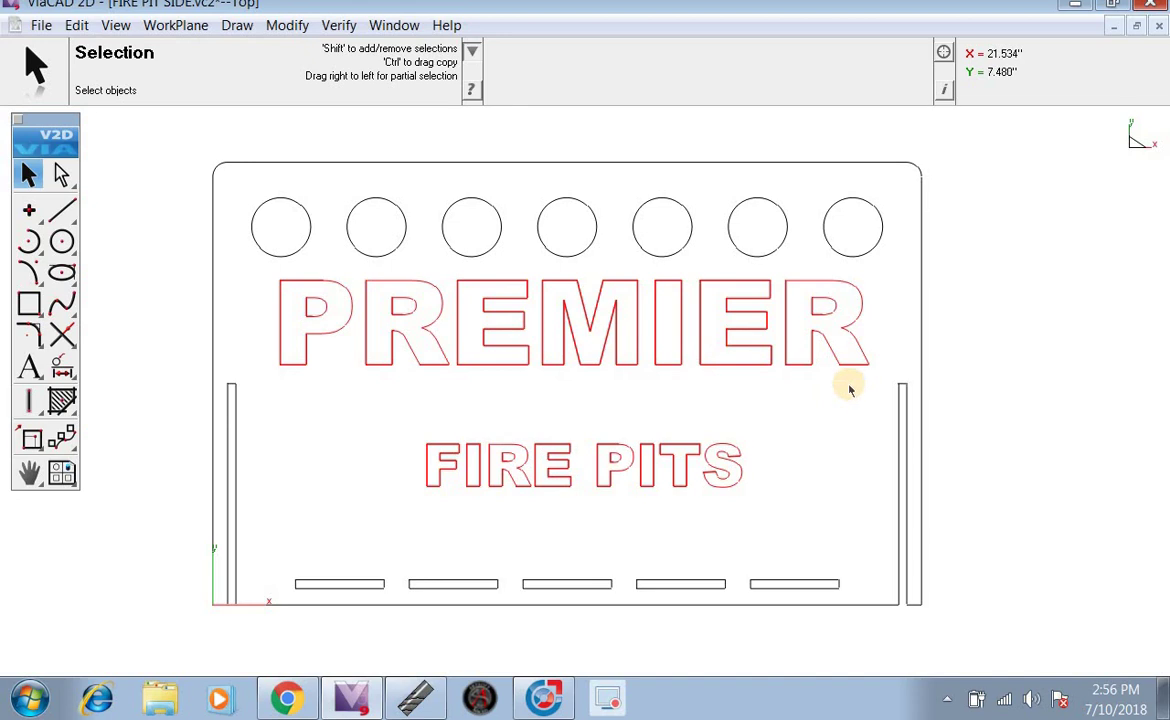
left_click(894, 332)
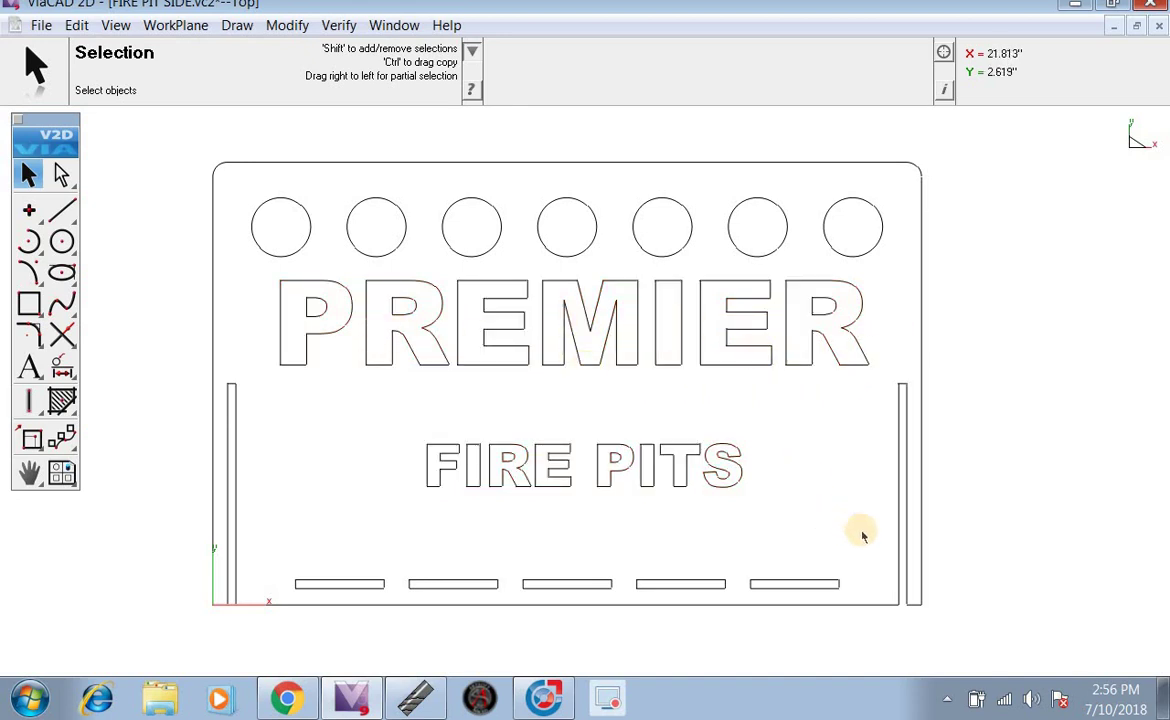
Step: Ungroup the PREMIER and FIRE PITS curve outlines into individual segments and clear the selection
left_click_drag(891, 553, 260, 271)
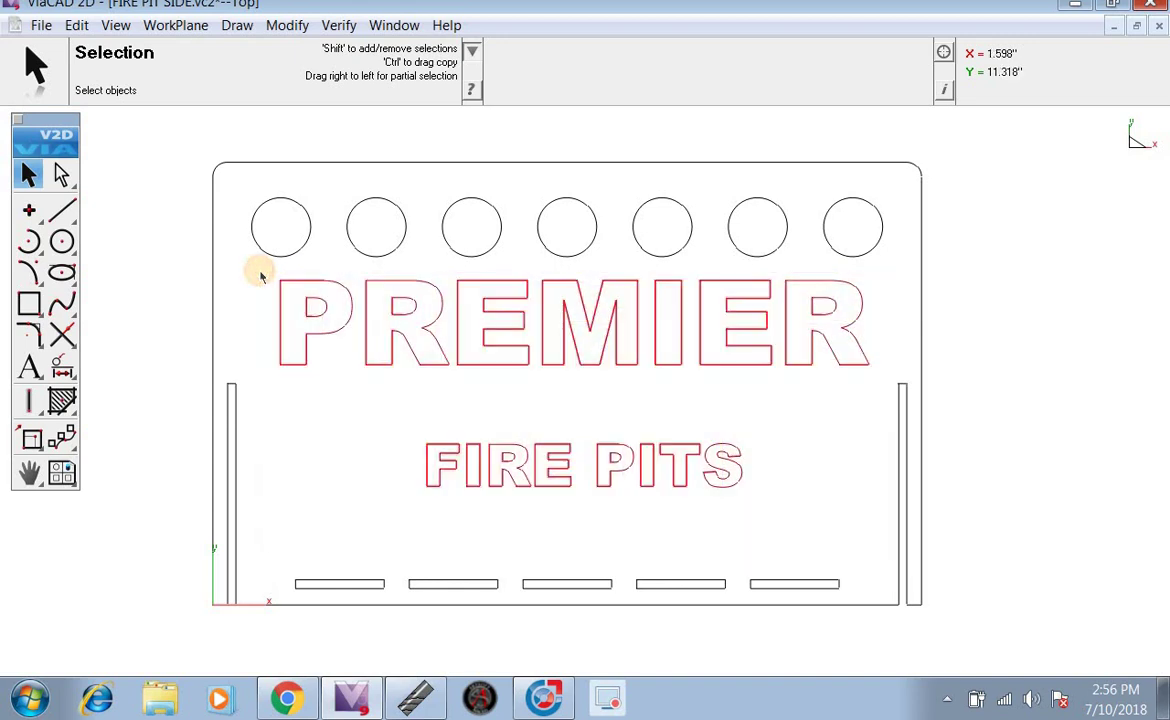
left_click(72, 28)
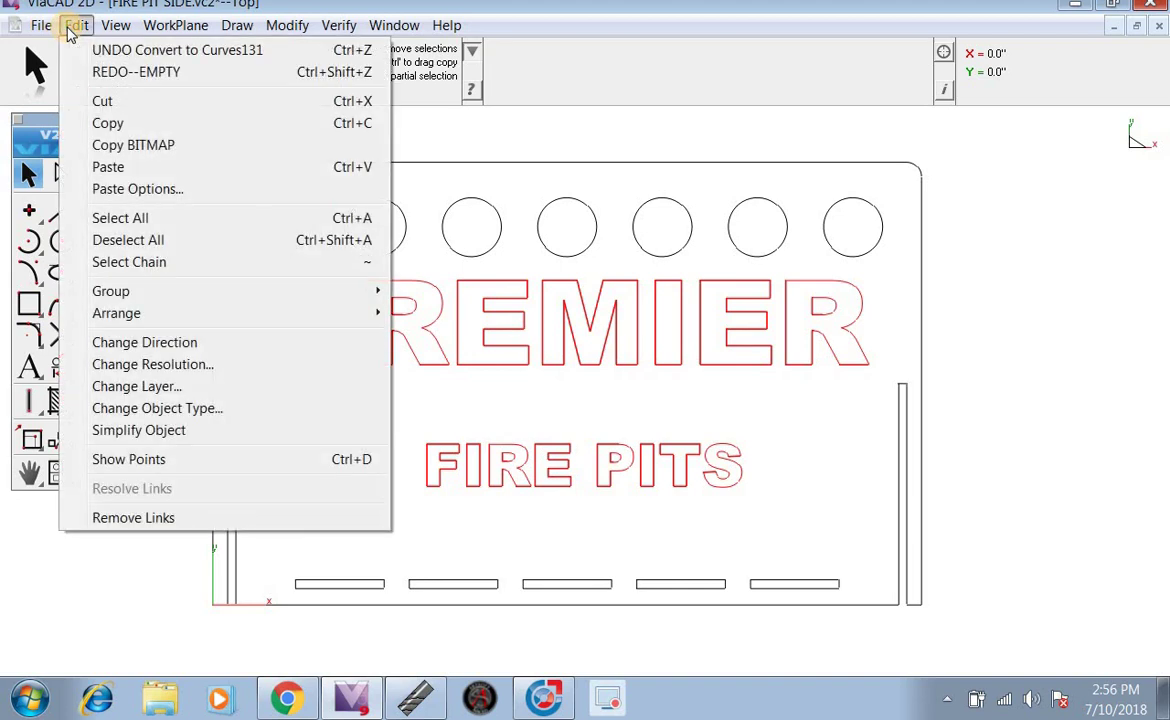
mouse_move(156, 302)
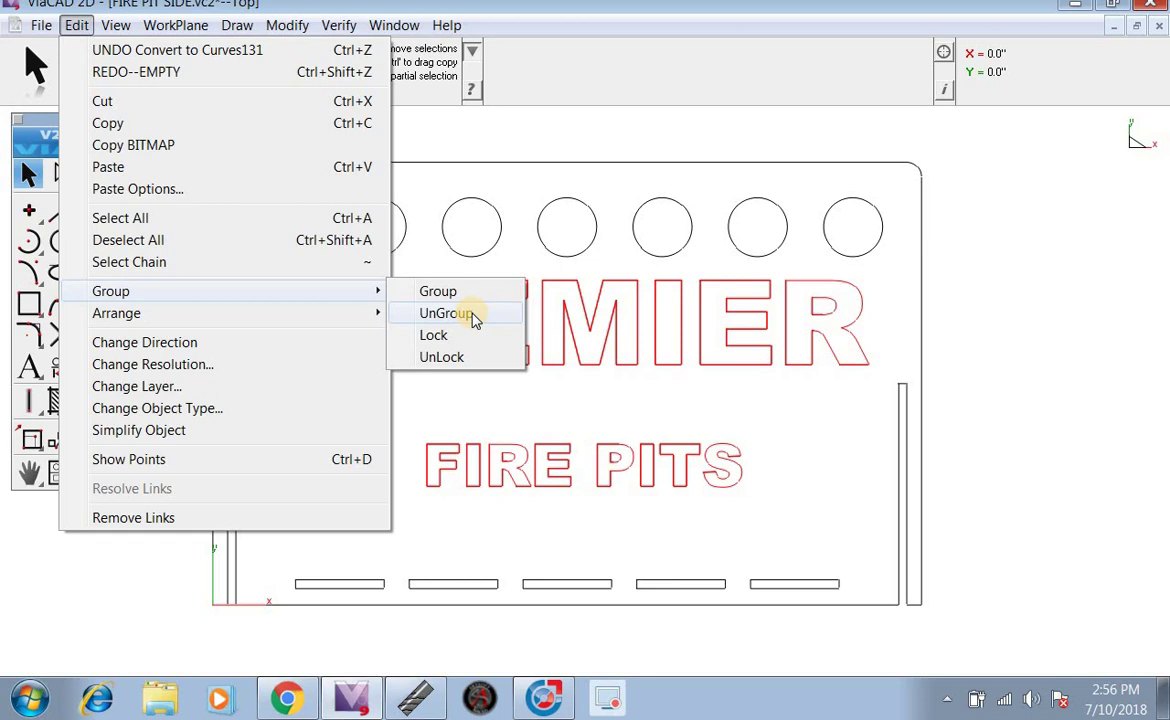
left_click(447, 314)
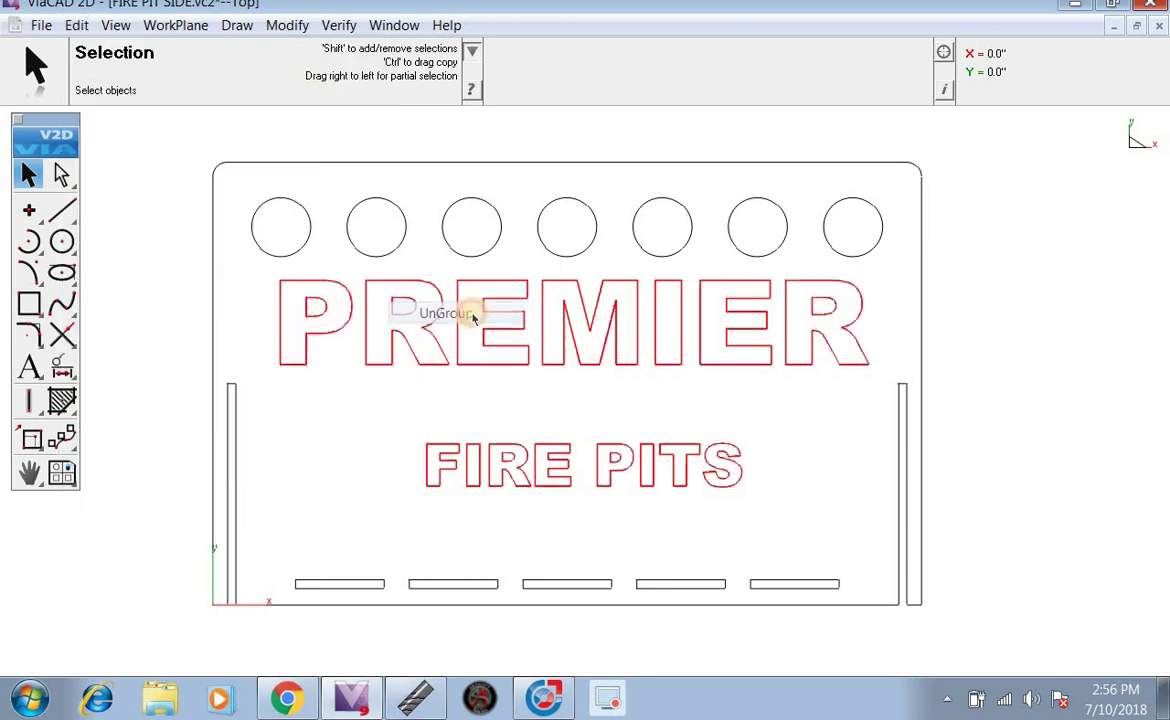
left_click(541, 397)
Step: Examine the individual edges of the E and P in FIRE PITS and the closed inner loop of the P
scroll(600, 460, "up", 5)
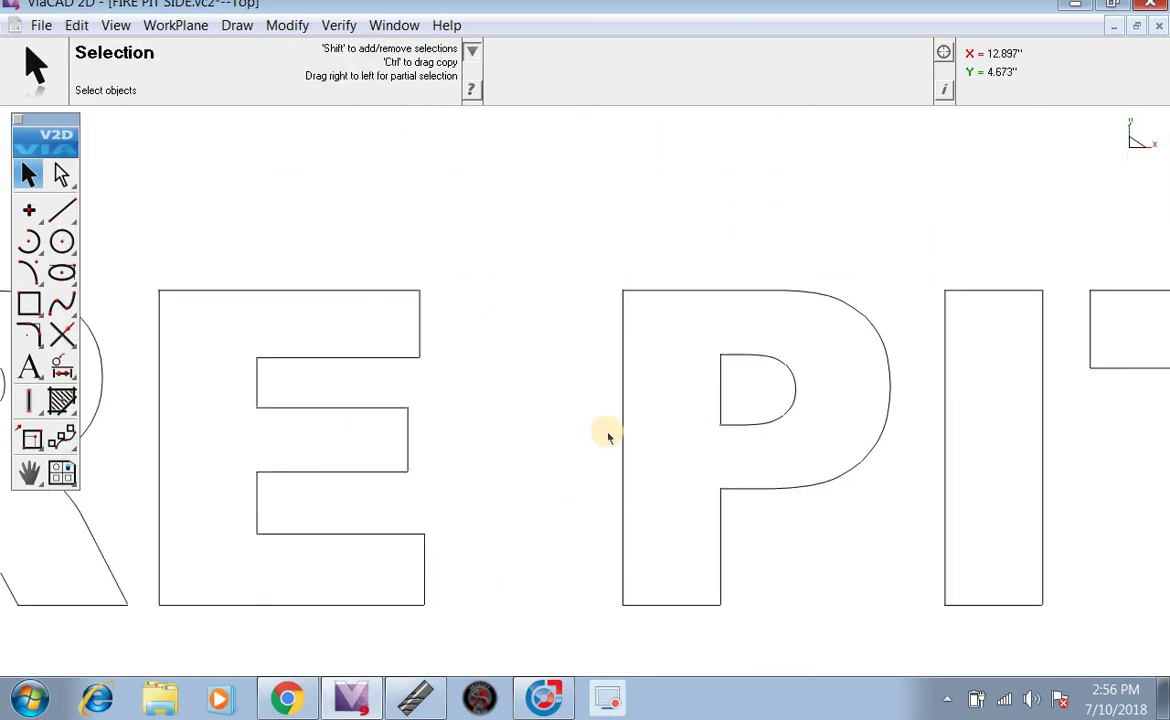
left_click(624, 413)
left_click(719, 393)
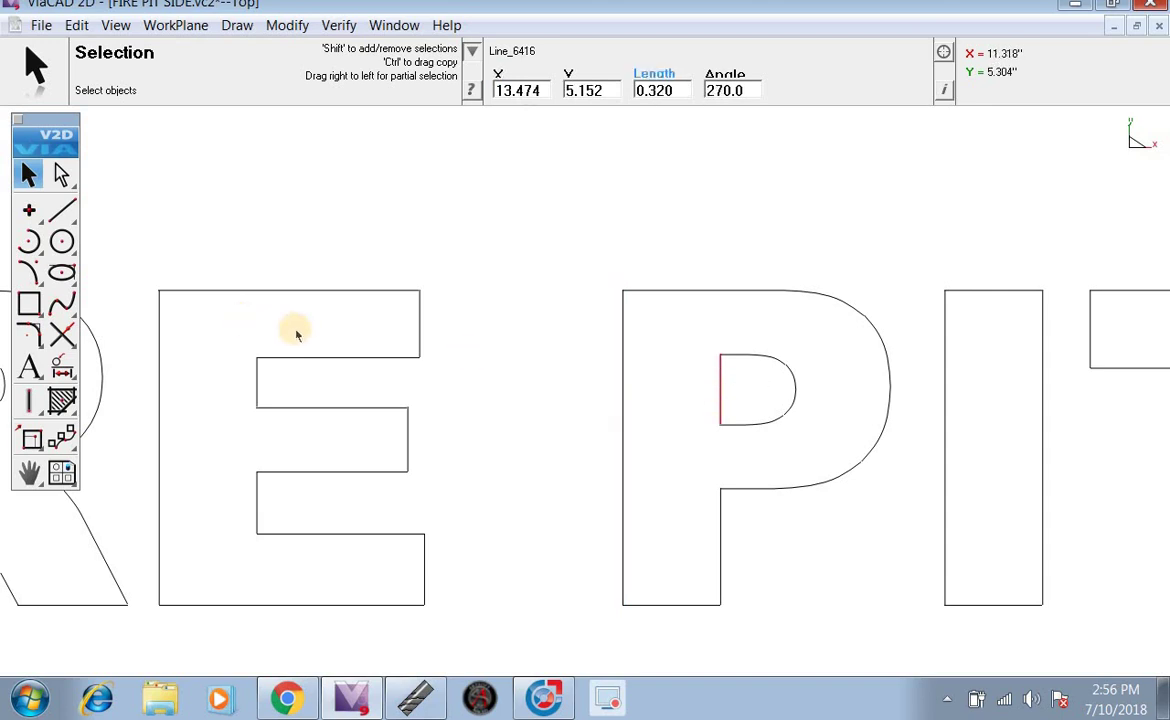
left_click(160, 337)
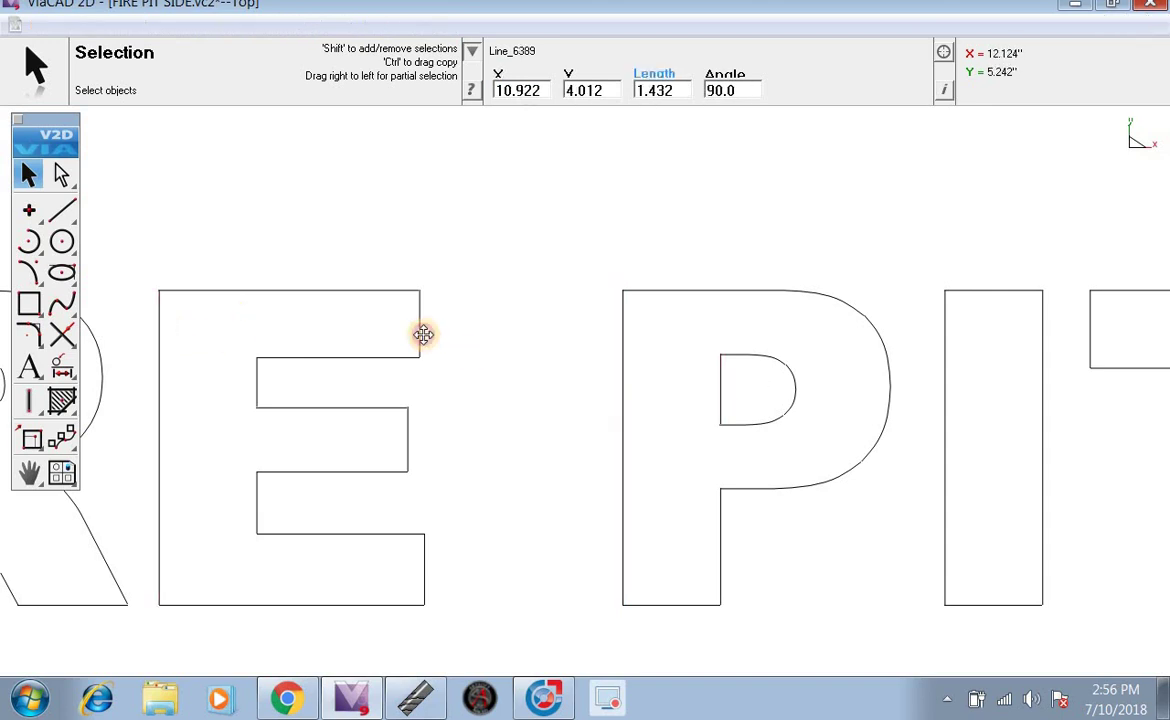
left_click(421, 334)
left_click(392, 357)
scroll(779, 391, "up", 5)
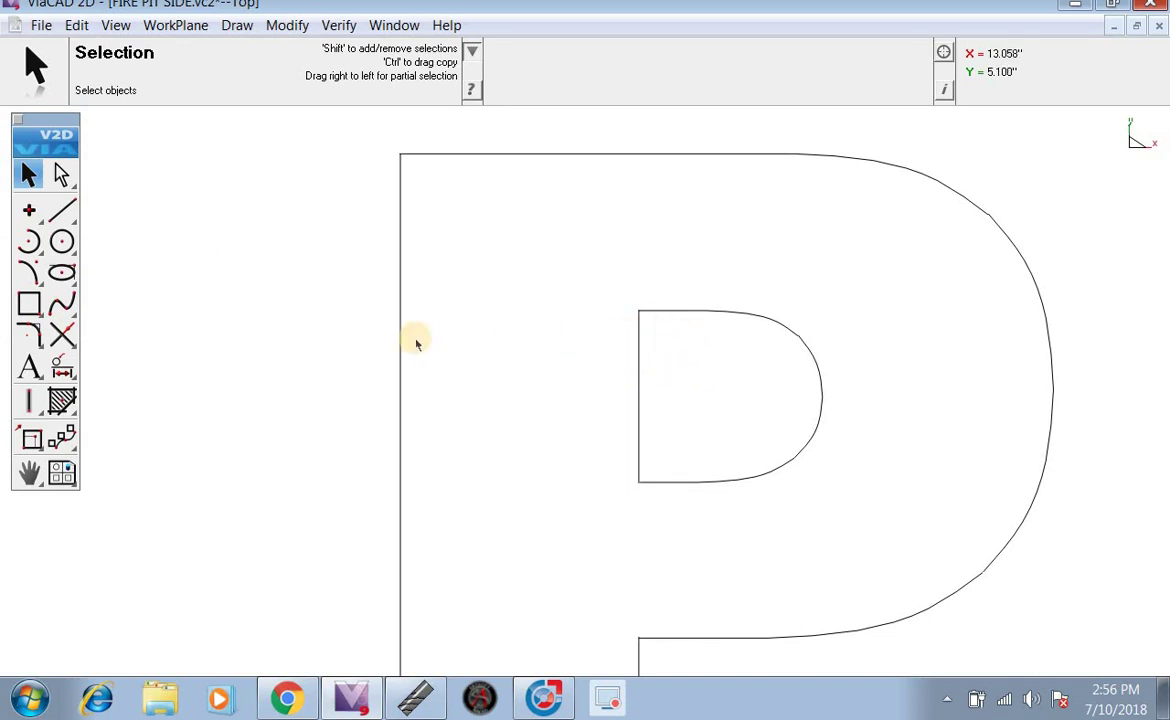
scroll(715, 357, "down", 6)
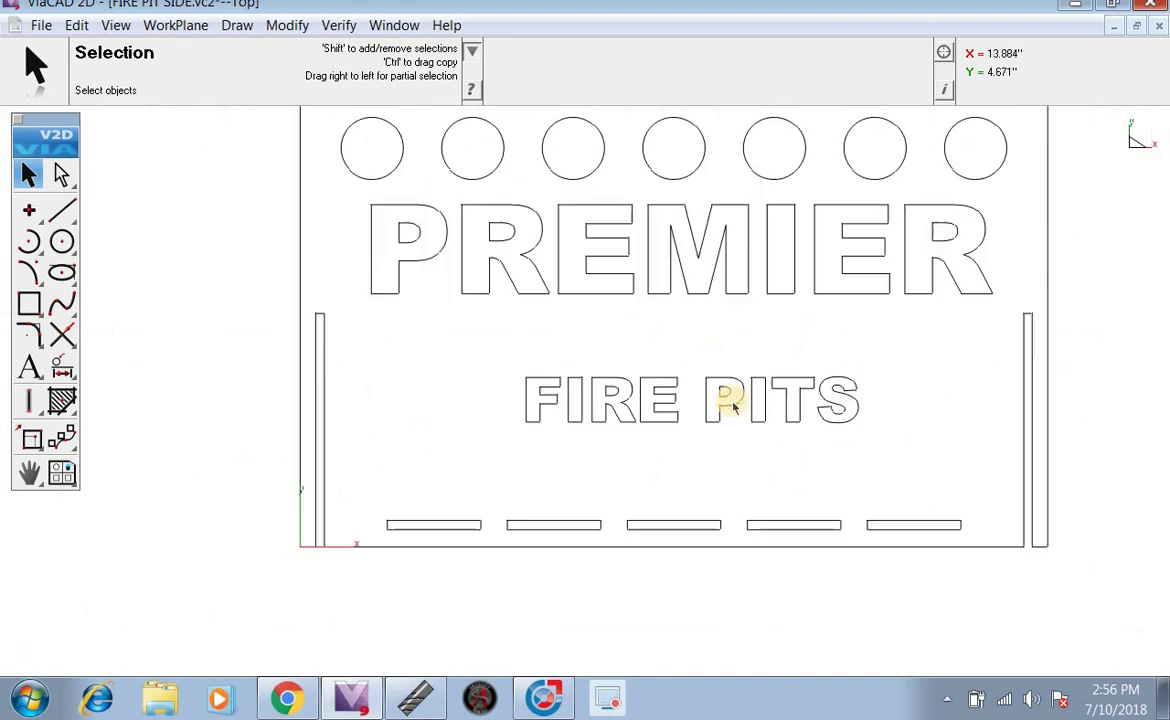
scroll(733, 405, "down", 1)
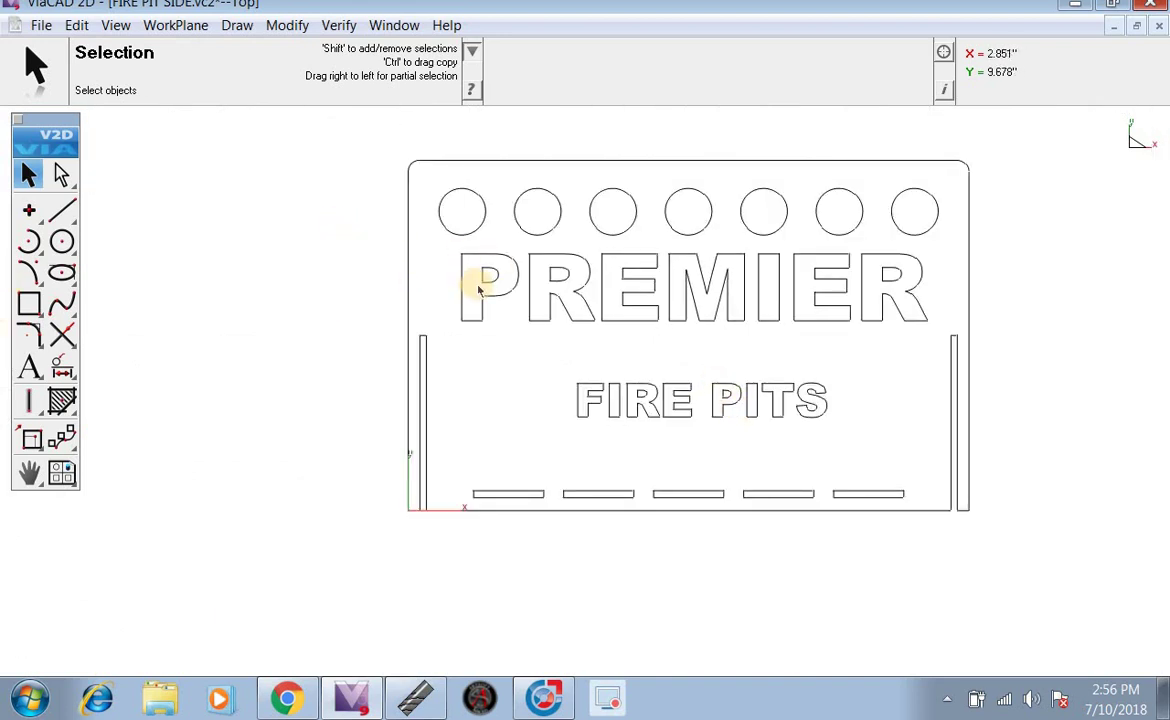
Step: Draw two parallel horizontal lines, about 0.89 inches long, from the inner loop of PREMIER's P to its outer left edge
scroll(465, 235, "up", 3)
scroll(455, 236, "up", 2)
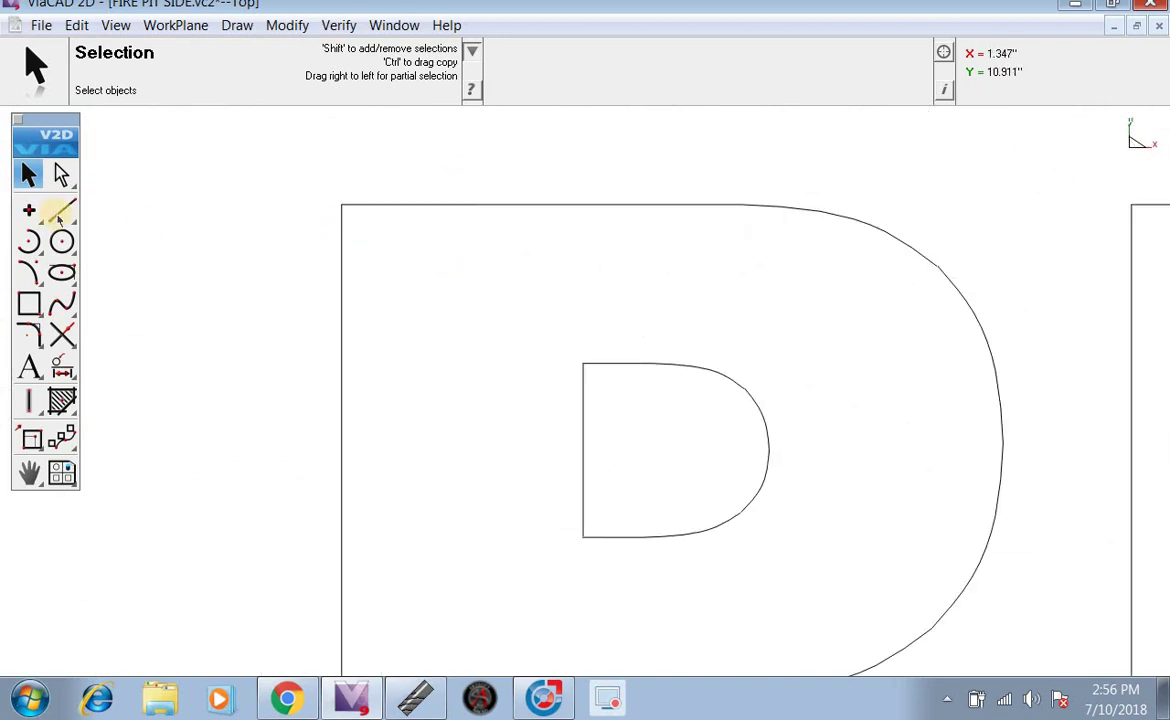
left_click(62, 210)
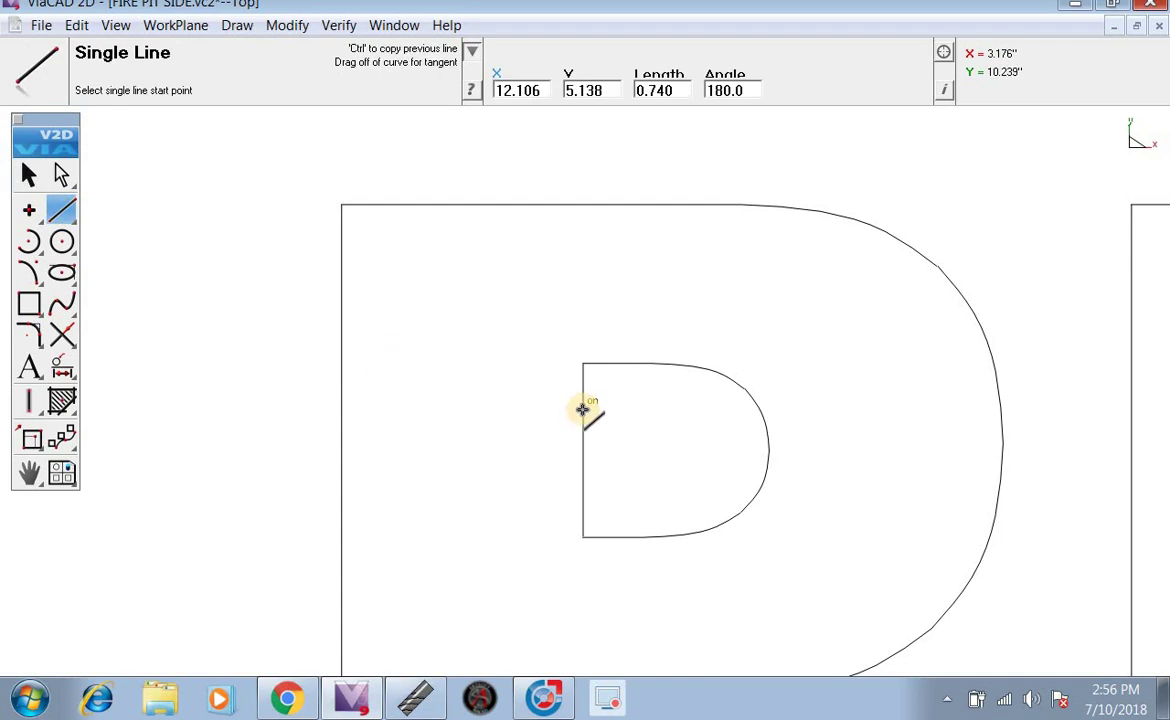
left_click(583, 398)
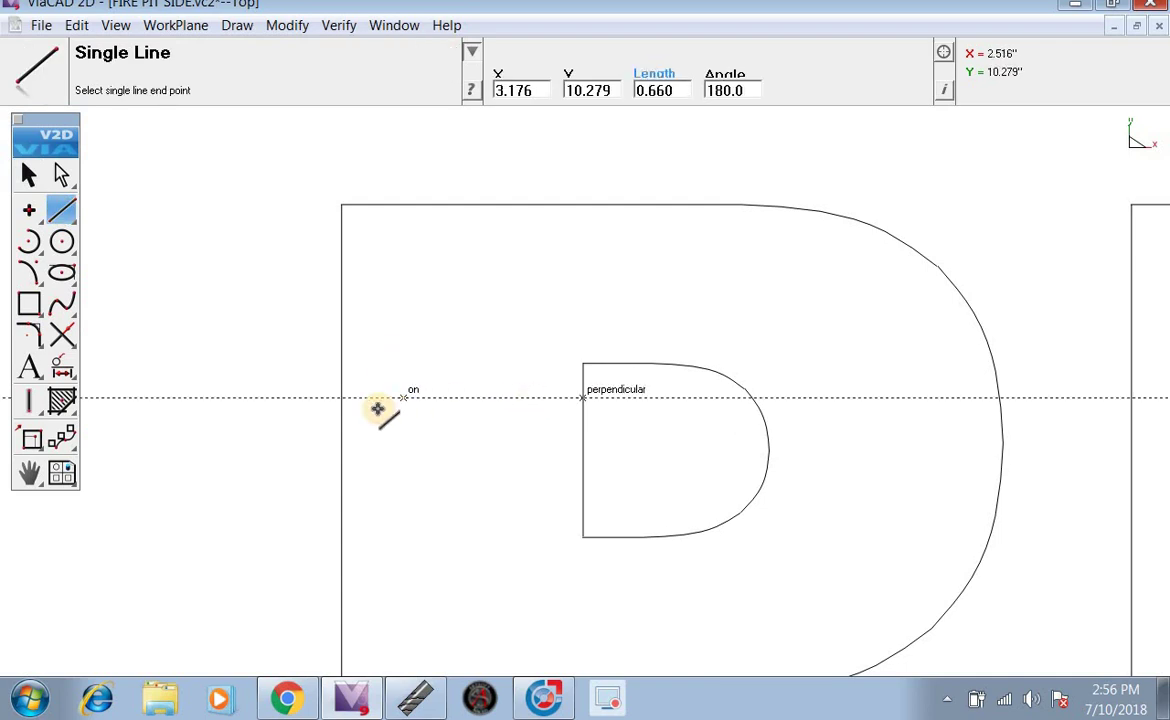
left_click(342, 399)
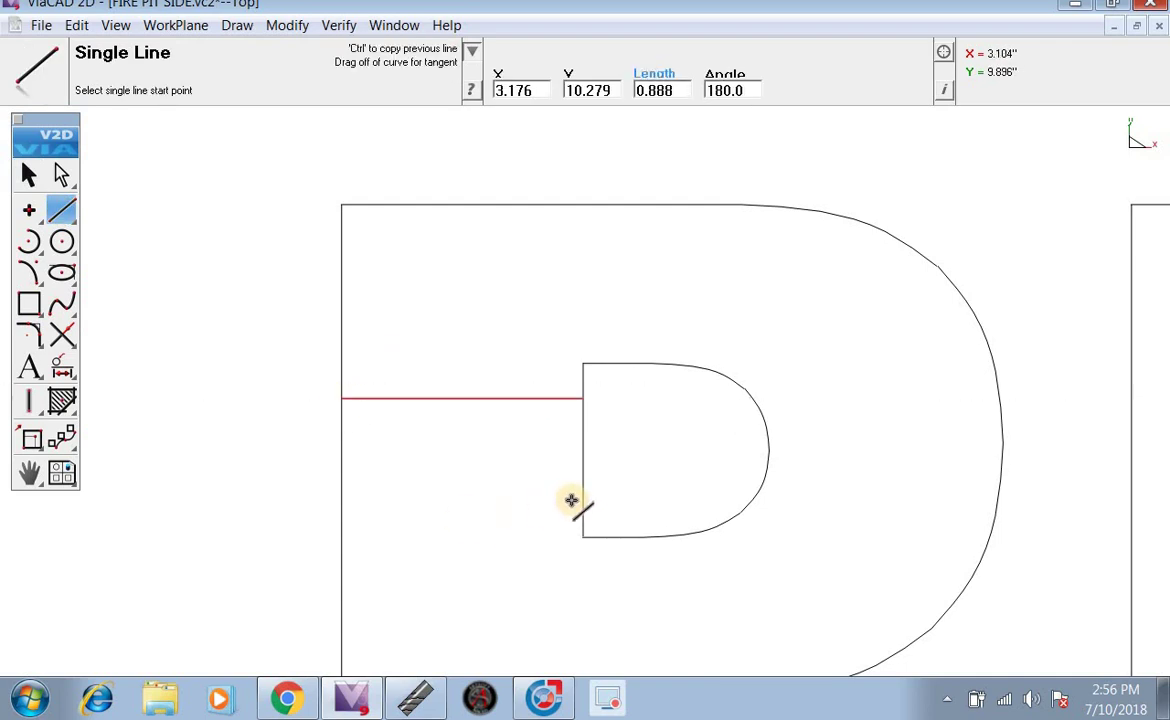
left_click(583, 500)
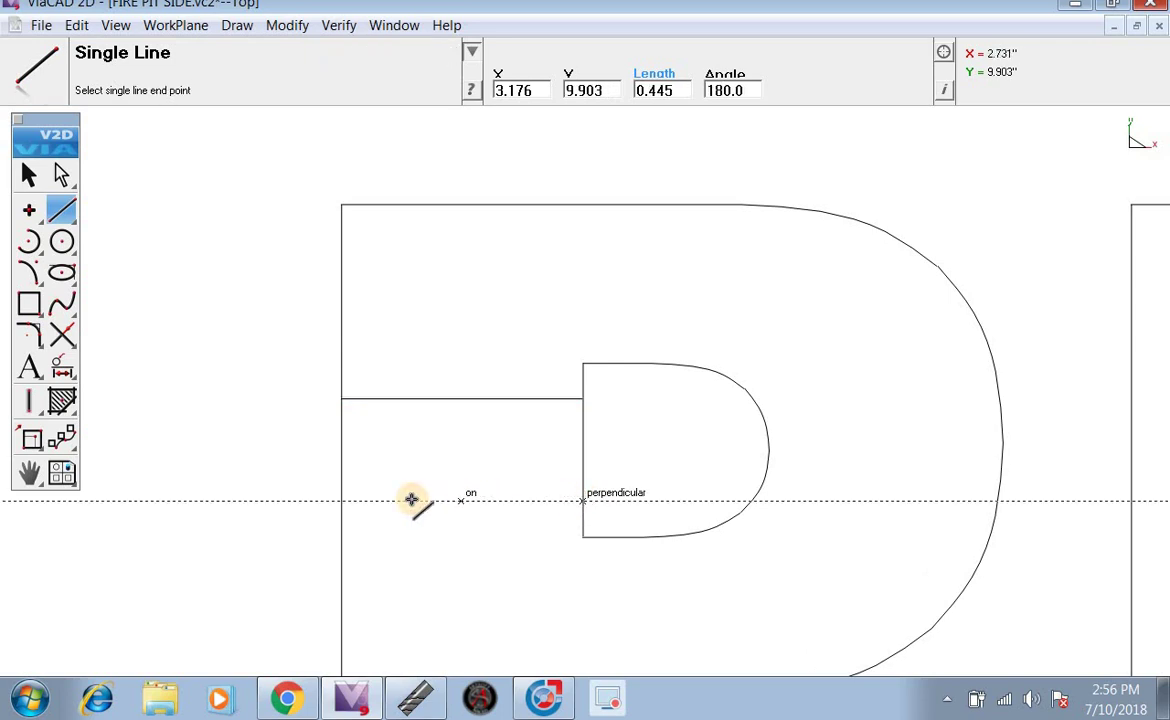
left_click(345, 500)
Step: Bridge the first R of PREMIER with two horizontal lines, about 0.89 inches long, from its inner loop to its outer left edge
scroll(348, 500, "down", 3)
scroll(519, 482, "up", 4)
left_click(529, 452)
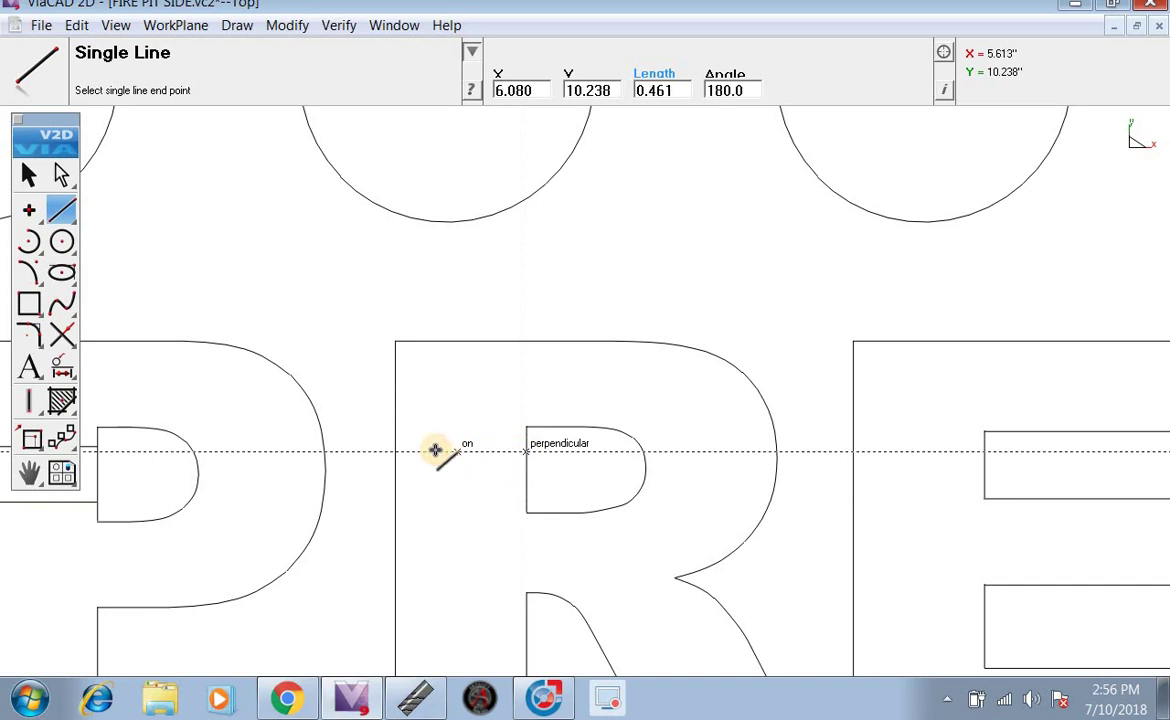
left_click(396, 452)
left_click(529, 489)
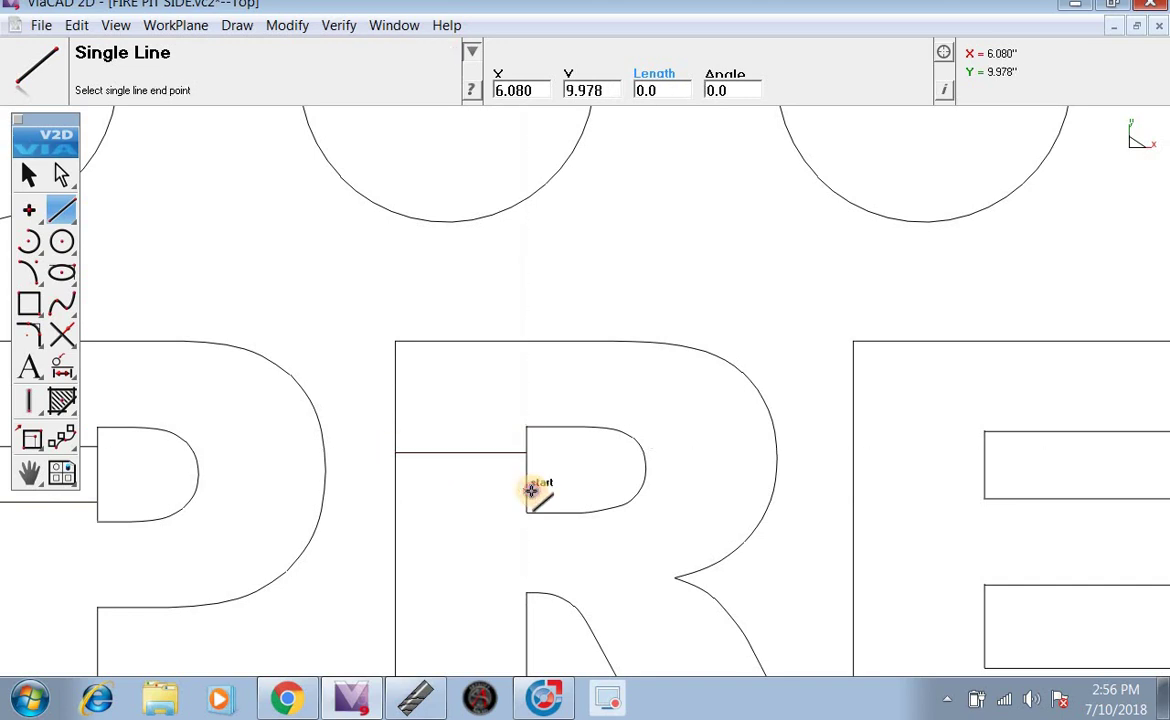
left_click(397, 491)
Step: Bridge the last R of PREMIER with two horizontal lines, about 0.89 inches long, from its inner loop to its outer left edge
scroll(397, 491, "down", 5)
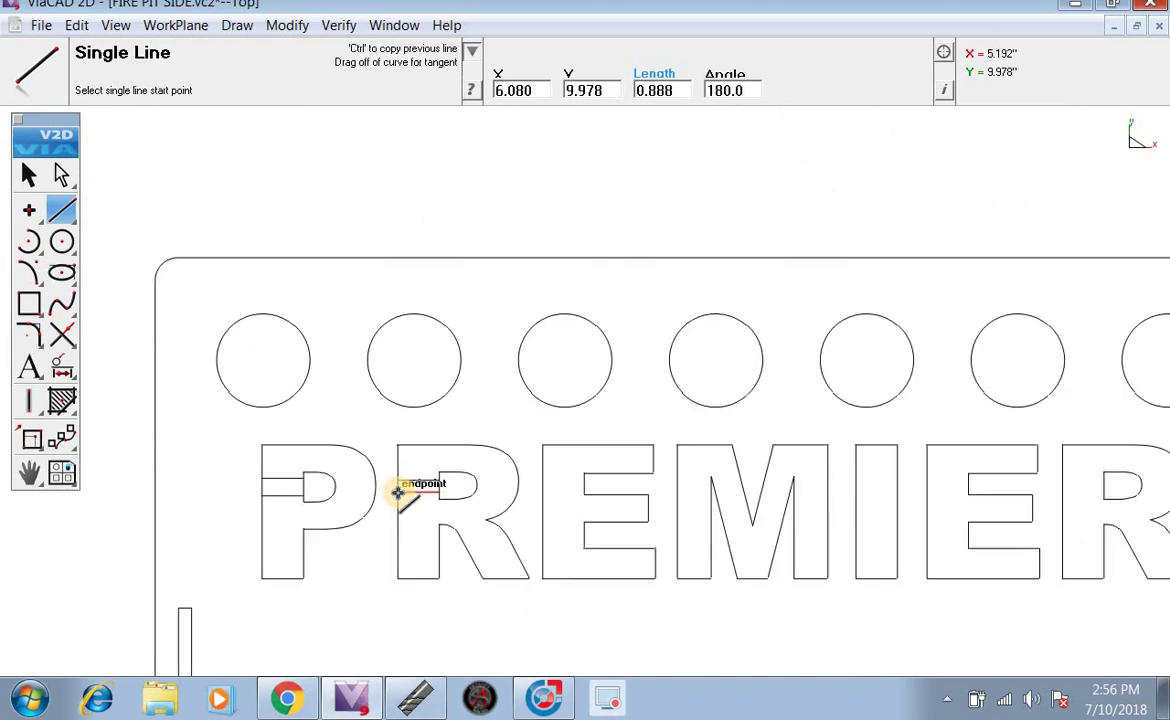
scroll(775, 470, "up", 5)
scroll(775, 470, "up", 3)
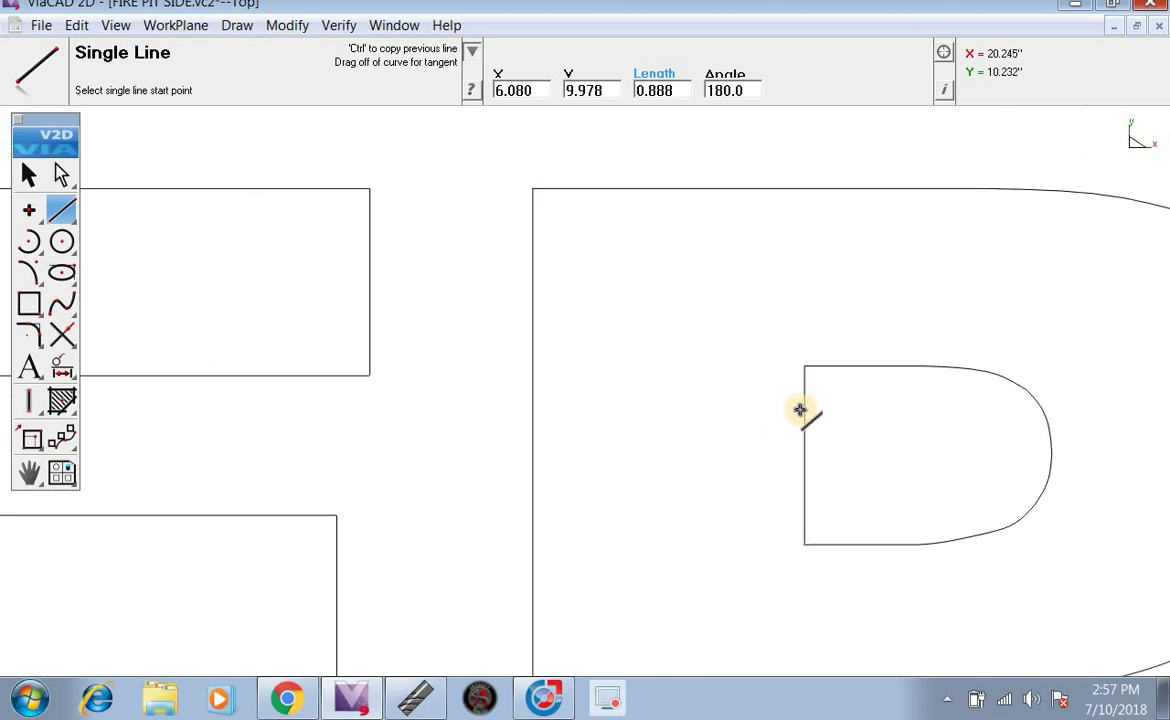
left_click(804, 413)
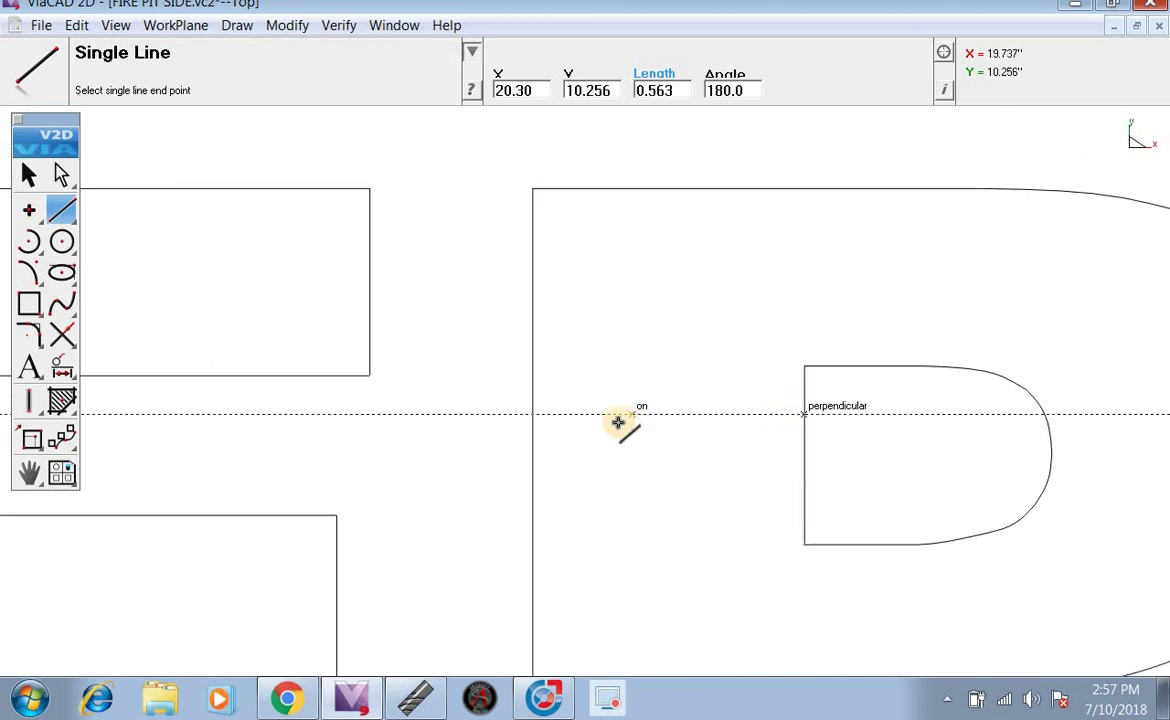
left_click(531, 413)
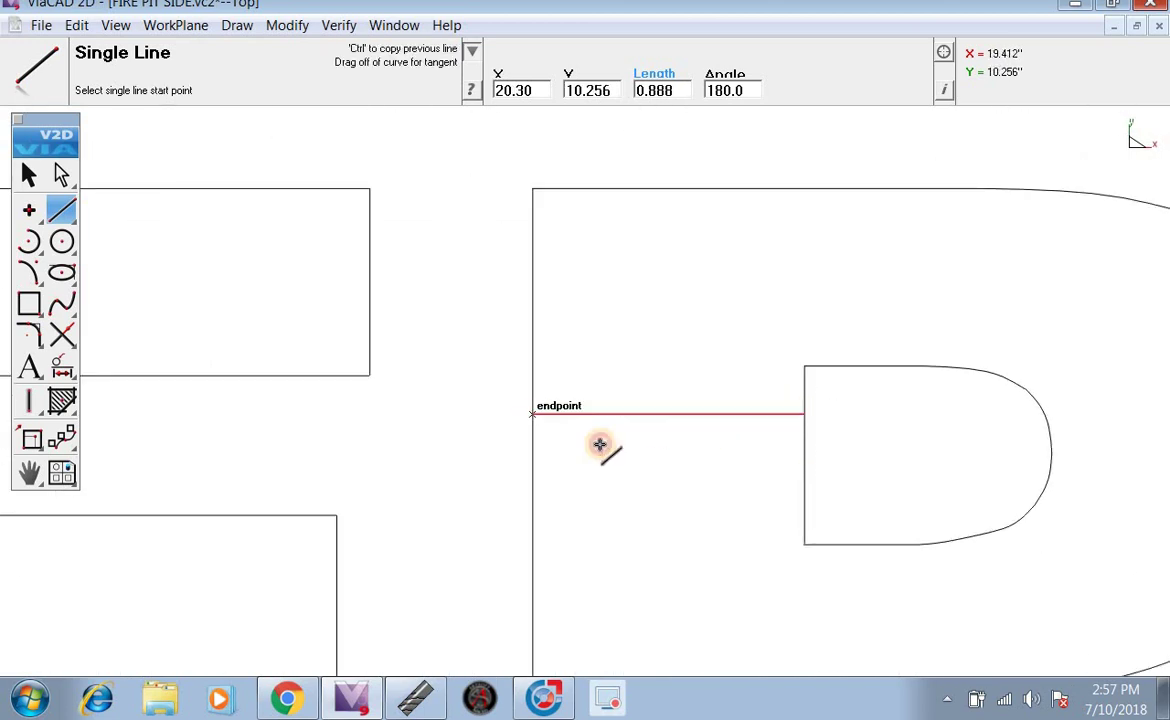
left_click(806, 510)
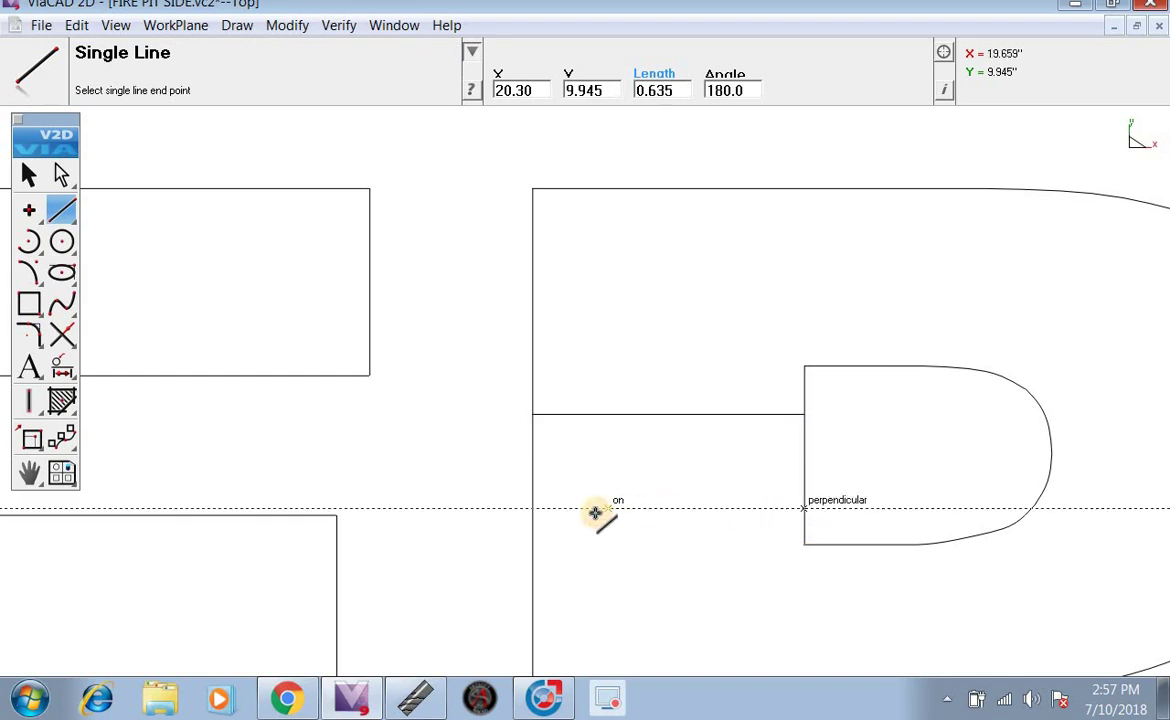
left_click(536, 512)
Step: Bridge the R of FIRE with two horizontal lines, about 0.44 inches long, from its inner loop to its outer left edge
scroll(606, 507, "down", 5)
scroll(514, 600, "up", 2)
scroll(420, 600, "up", 6)
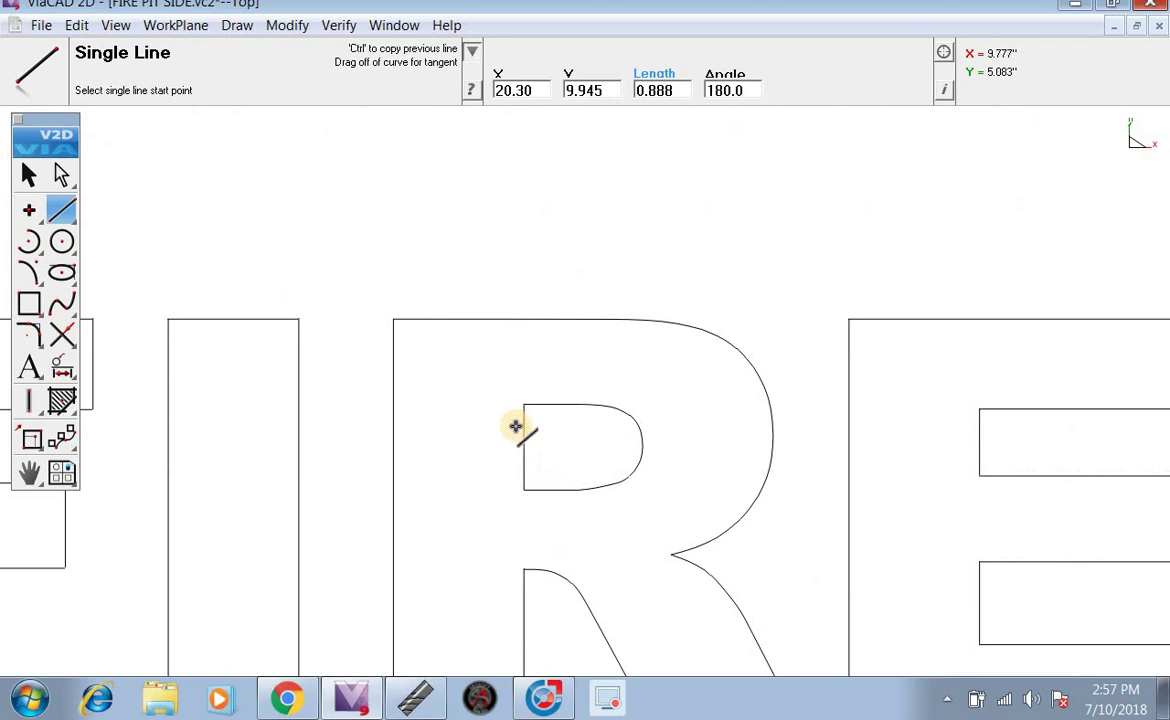
left_click(523, 428)
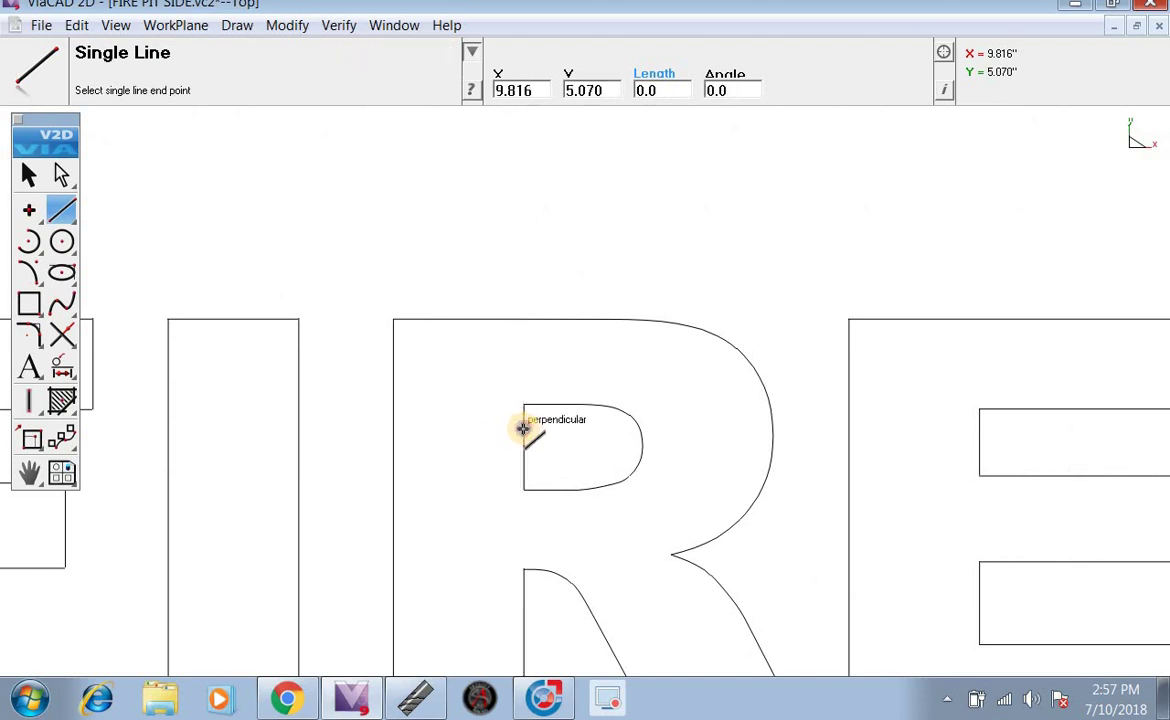
left_click(397, 430)
left_click(523, 470)
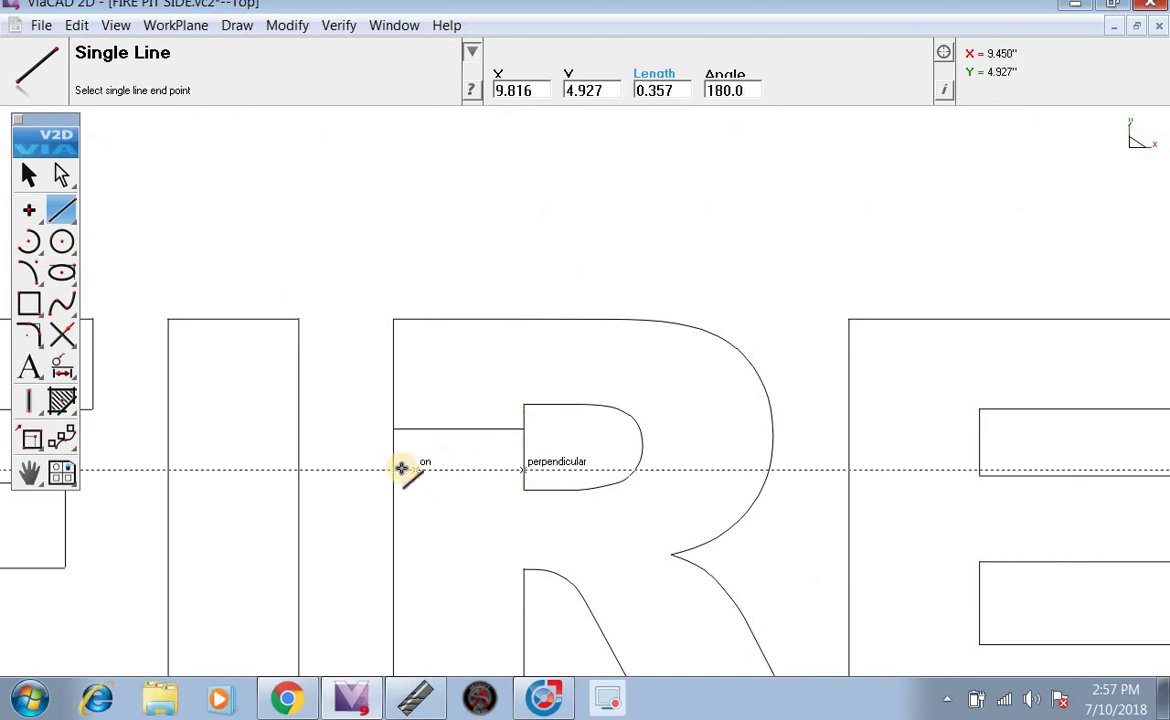
left_click(395, 468)
Step: Bridge the P of PITS with two horizontal lines, about 0.44 inches long, from its inner loop to its outer left edge
scroll(444, 473, "down", 5)
scroll(642, 473, "up", 5)
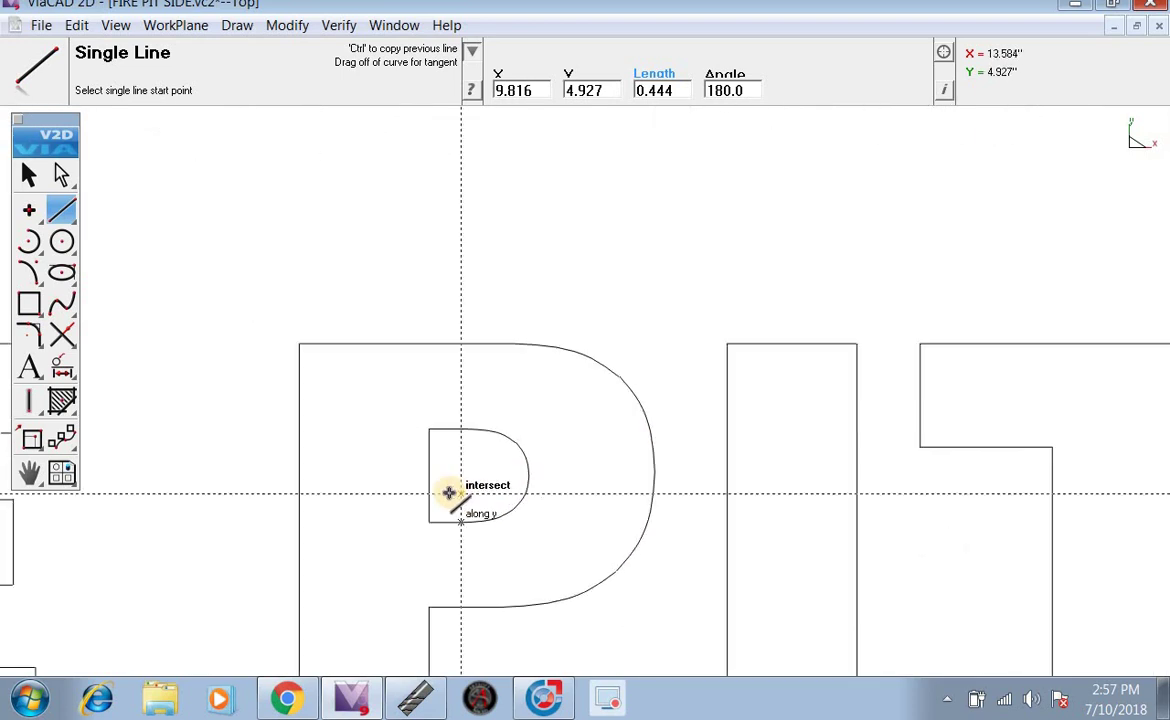
left_click(428, 455)
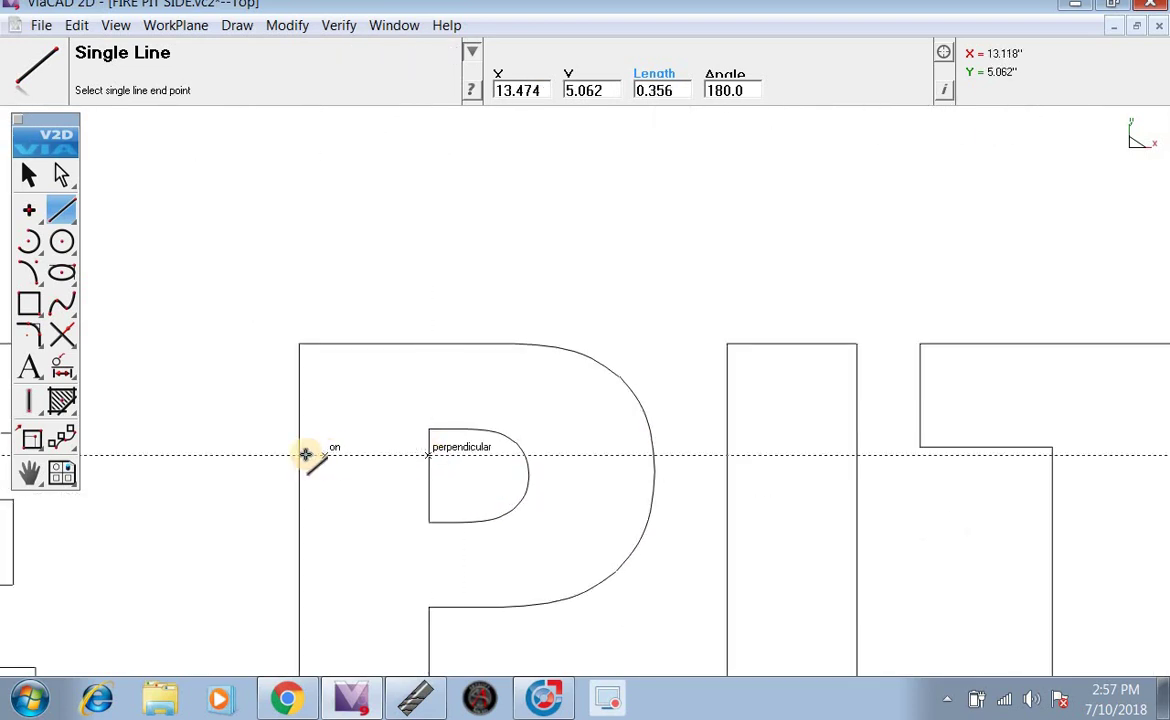
left_click(305, 455)
left_click(430, 498)
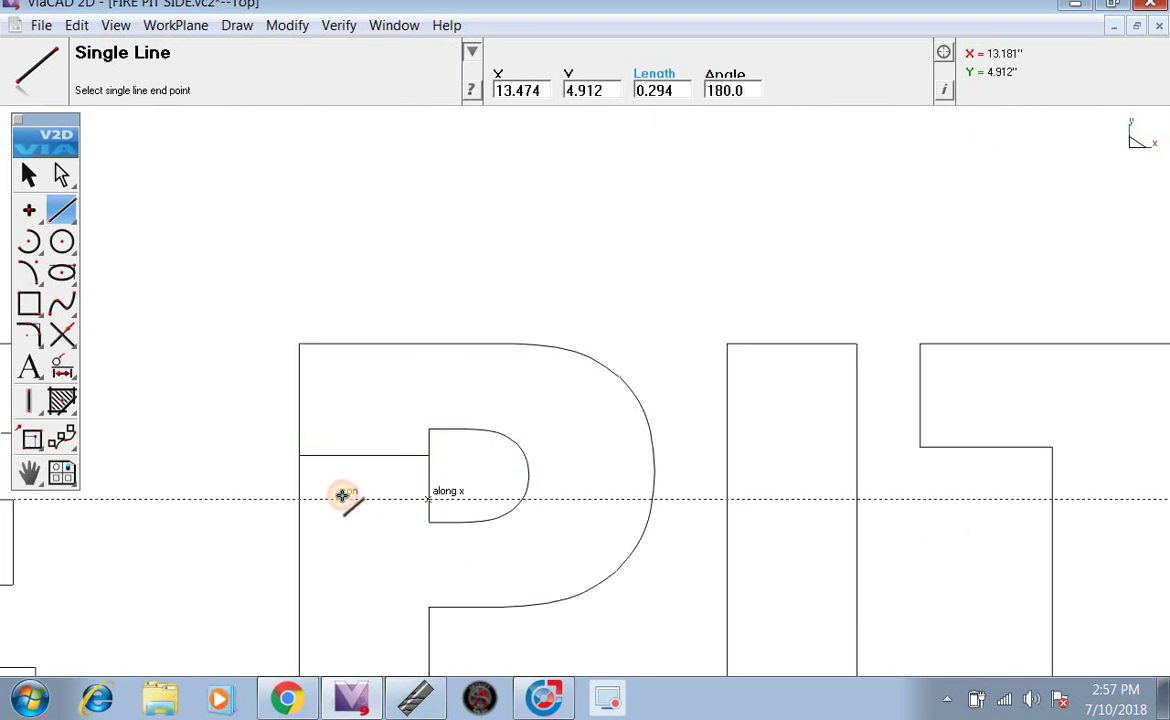
left_click(301, 495)
Step: Delete the two vertical edges crossed by the bridge in PREMIER's P: the inner loop's straight side and the outer left edge
scroll(379, 496, "down", 5)
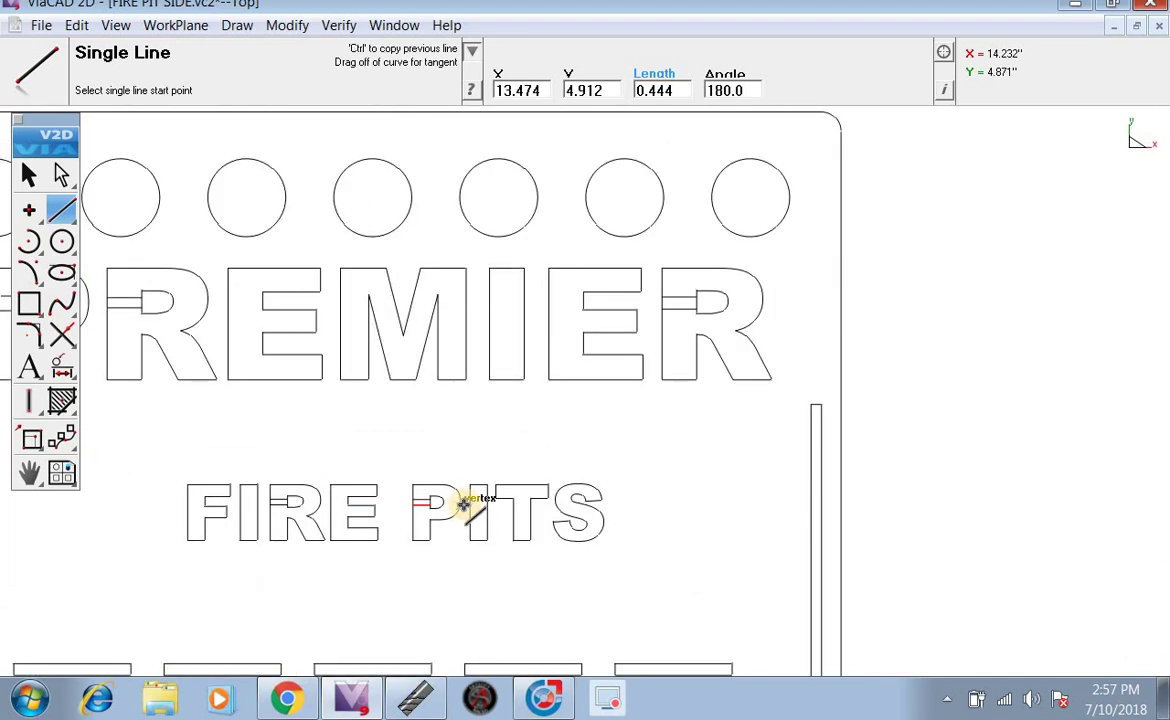
scroll(207, 366, "up", 8)
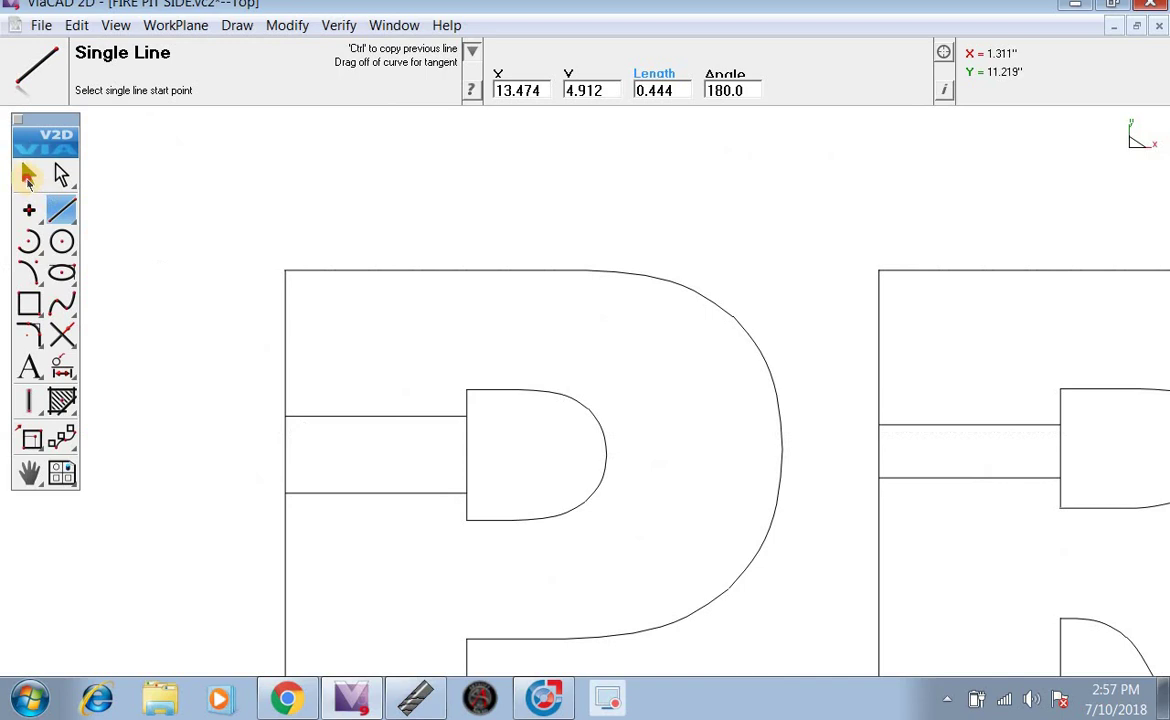
left_click(28, 176)
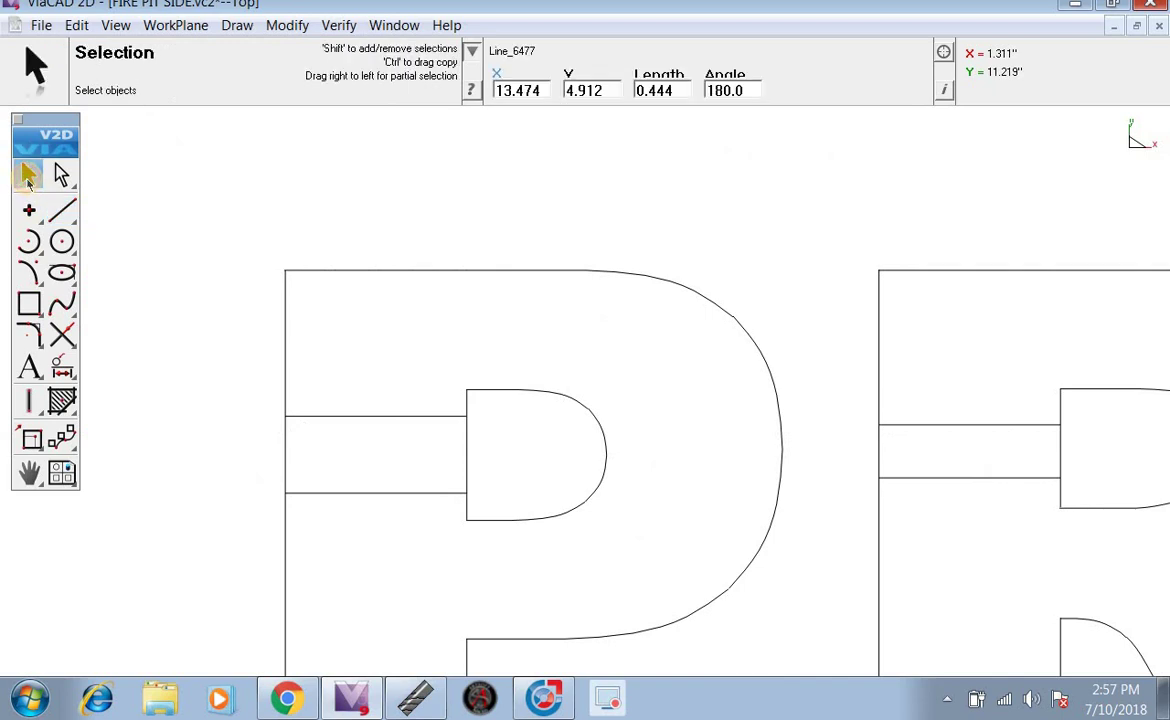
left_click(468, 456)
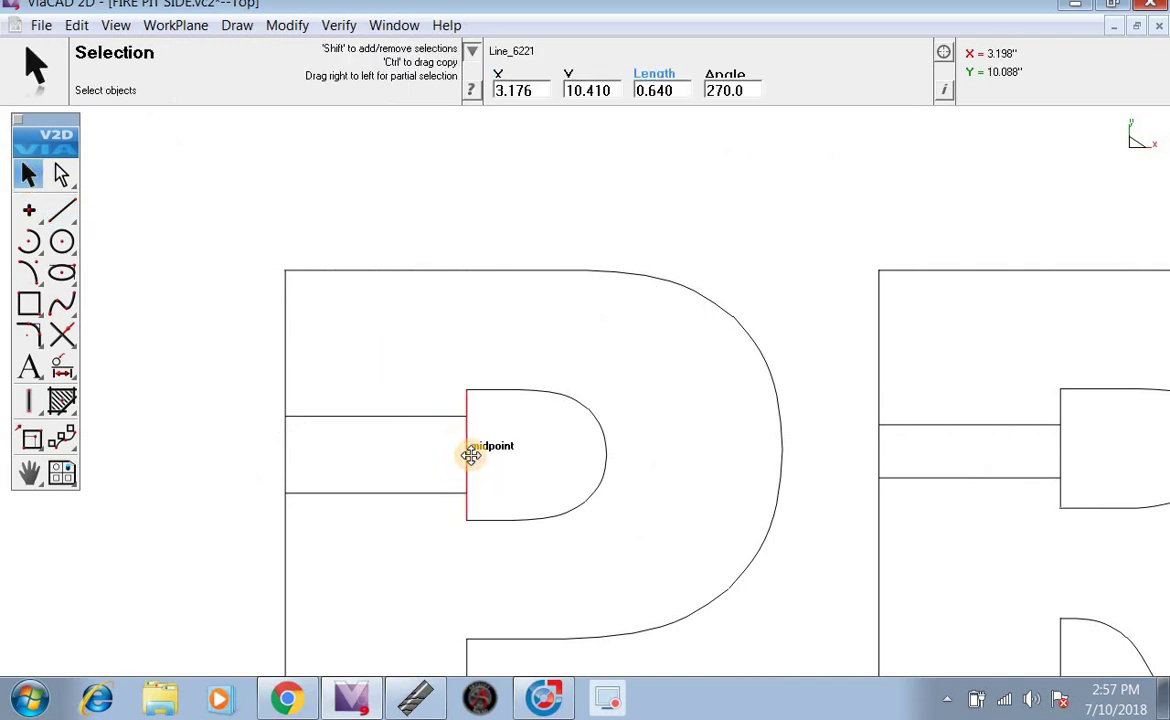
key("Delete")
left_click(286, 452)
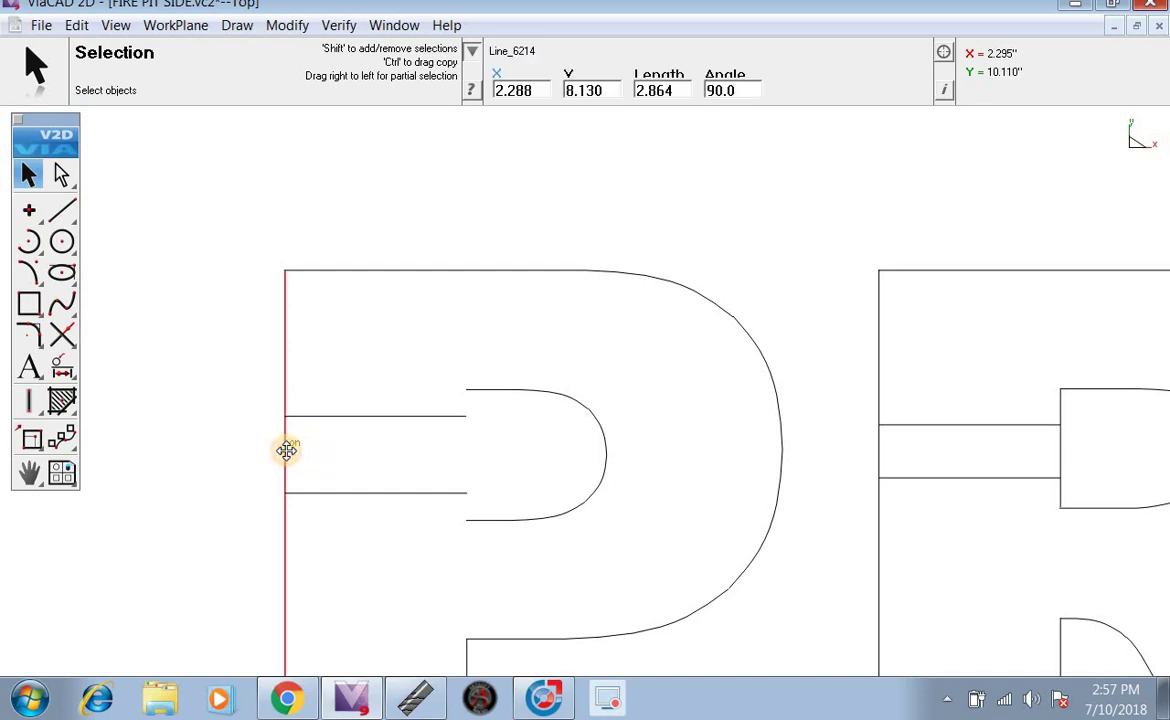
key("Delete")
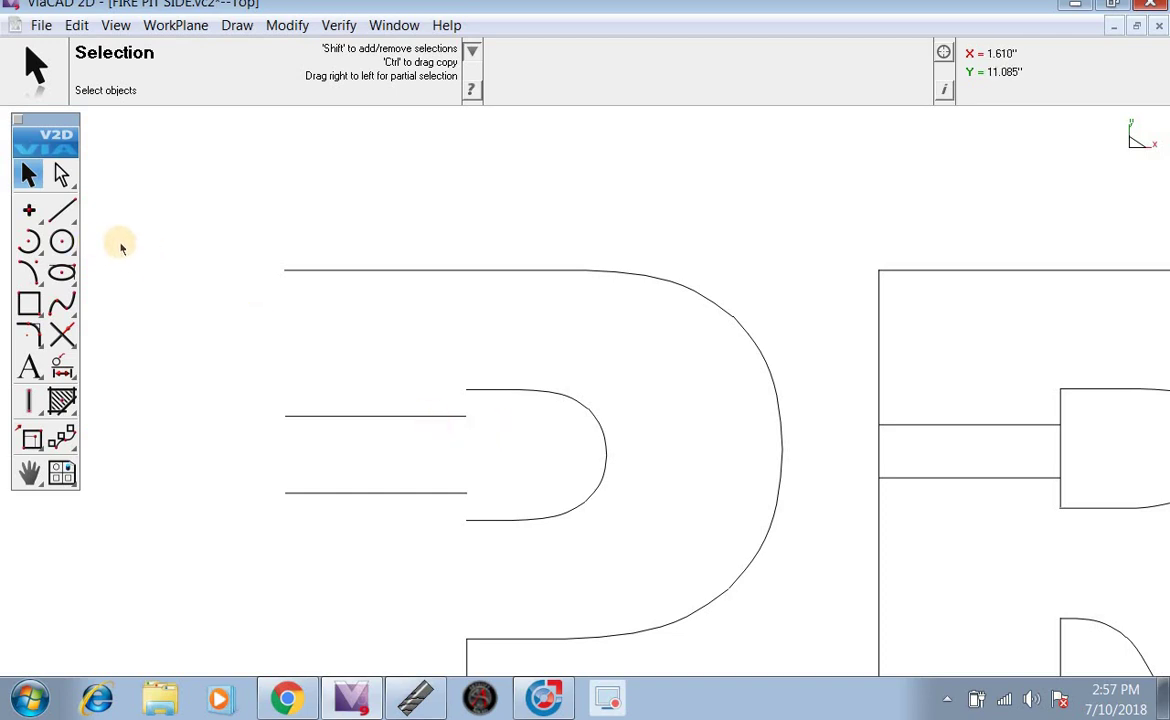
Step: Redraw the outer left edge of PREMIER's P as two vertical lines, about 0.714 inches above the bridge and 1.773 inches below it
left_click(63, 212)
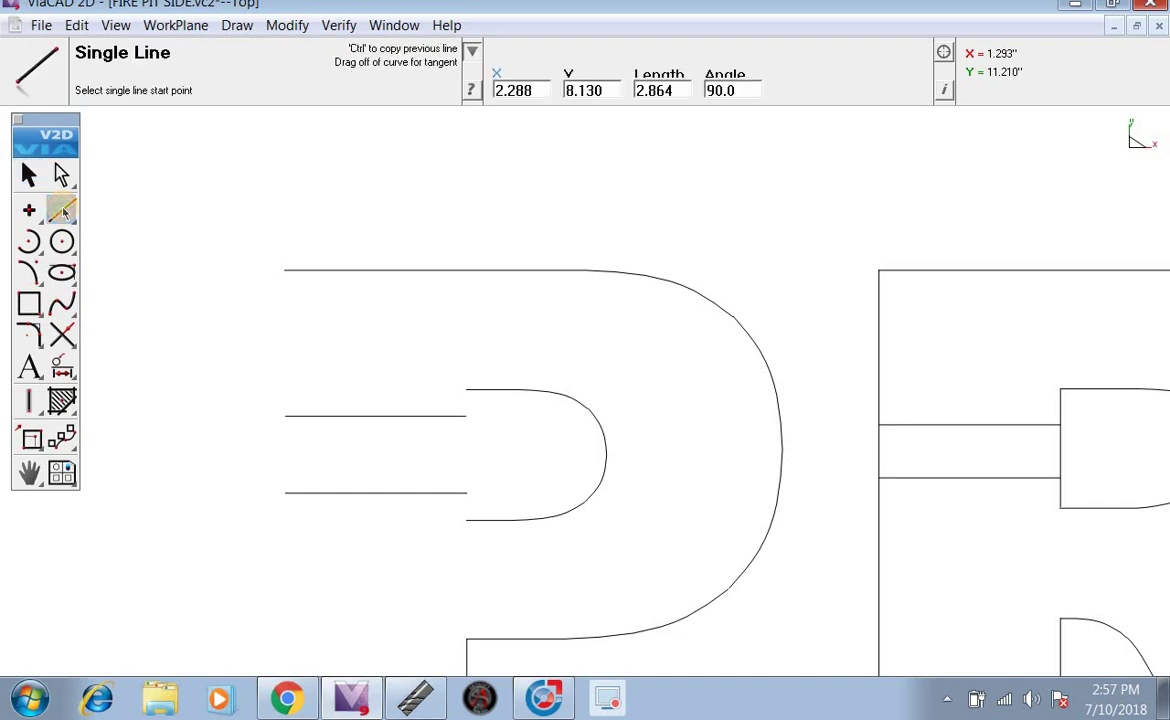
left_click(285, 270)
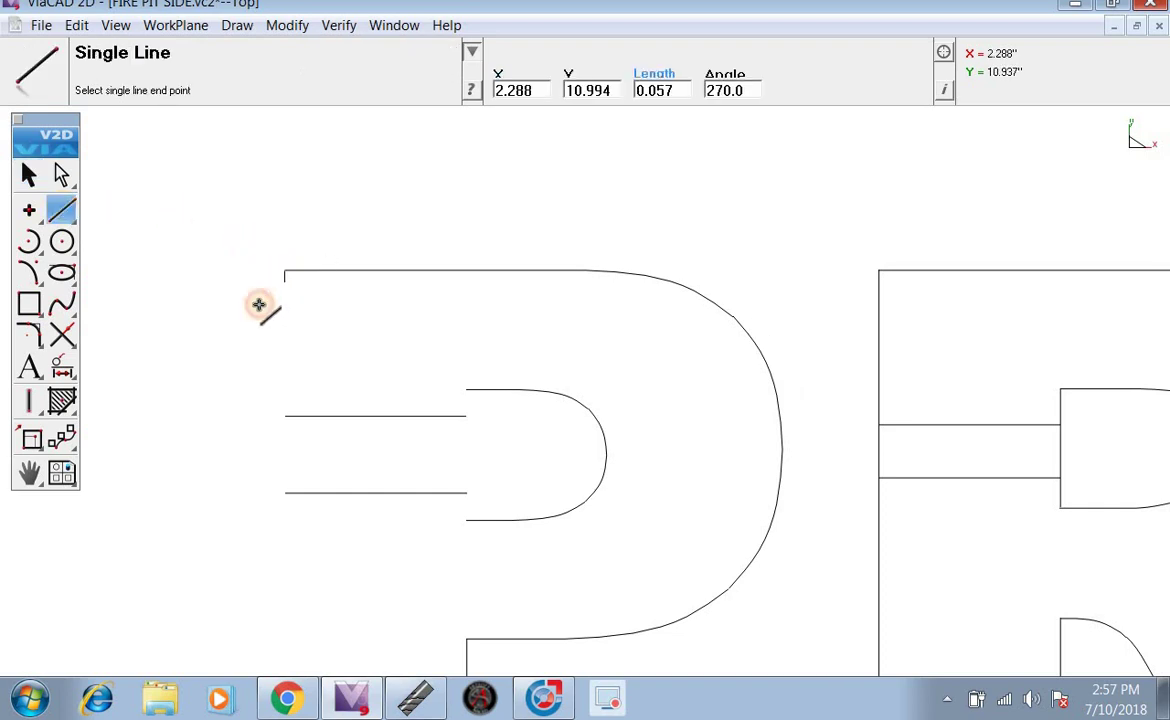
left_click(283, 418)
scroll(285, 421, "down", 2)
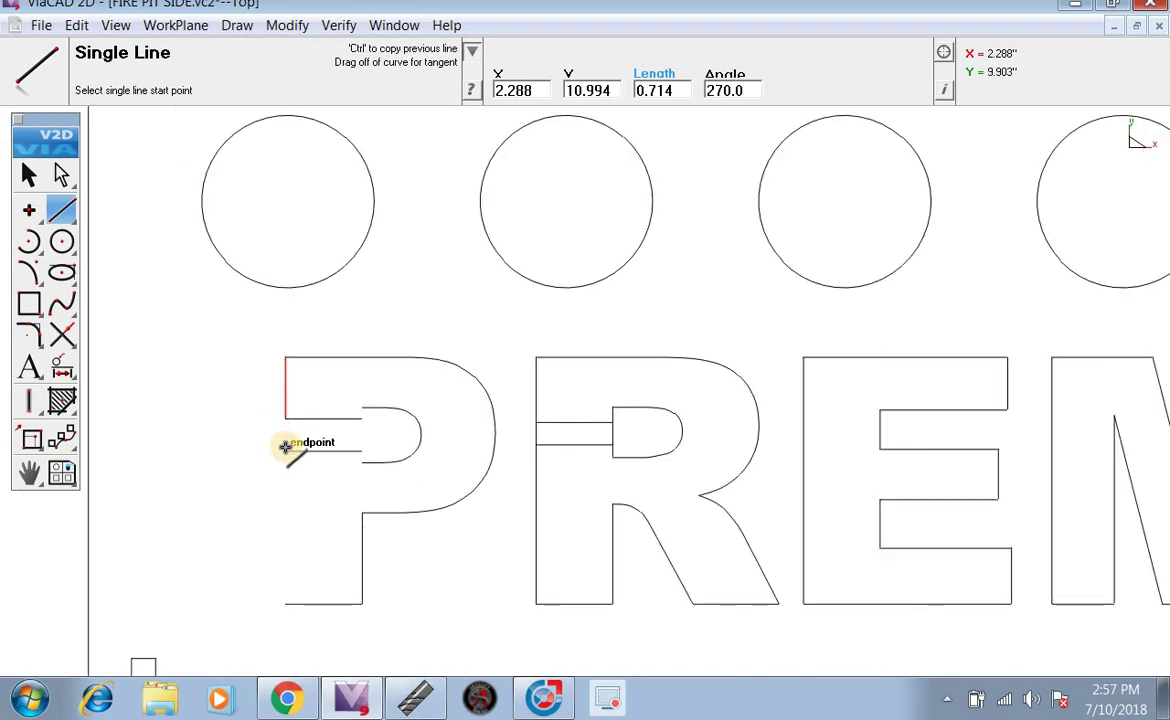
left_click(285, 447)
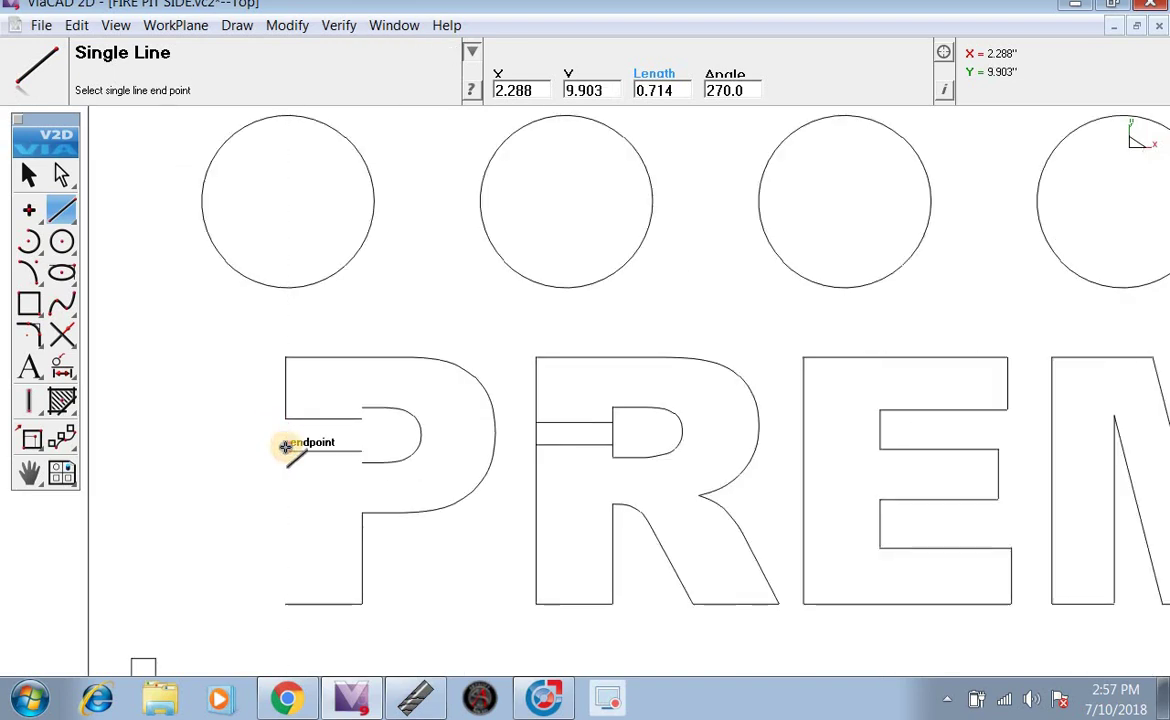
left_click(288, 602)
Step: Try to join the upper end of the P's inner loop to the bridge's upper line with a short line
scroll(342, 443, "up", 5)
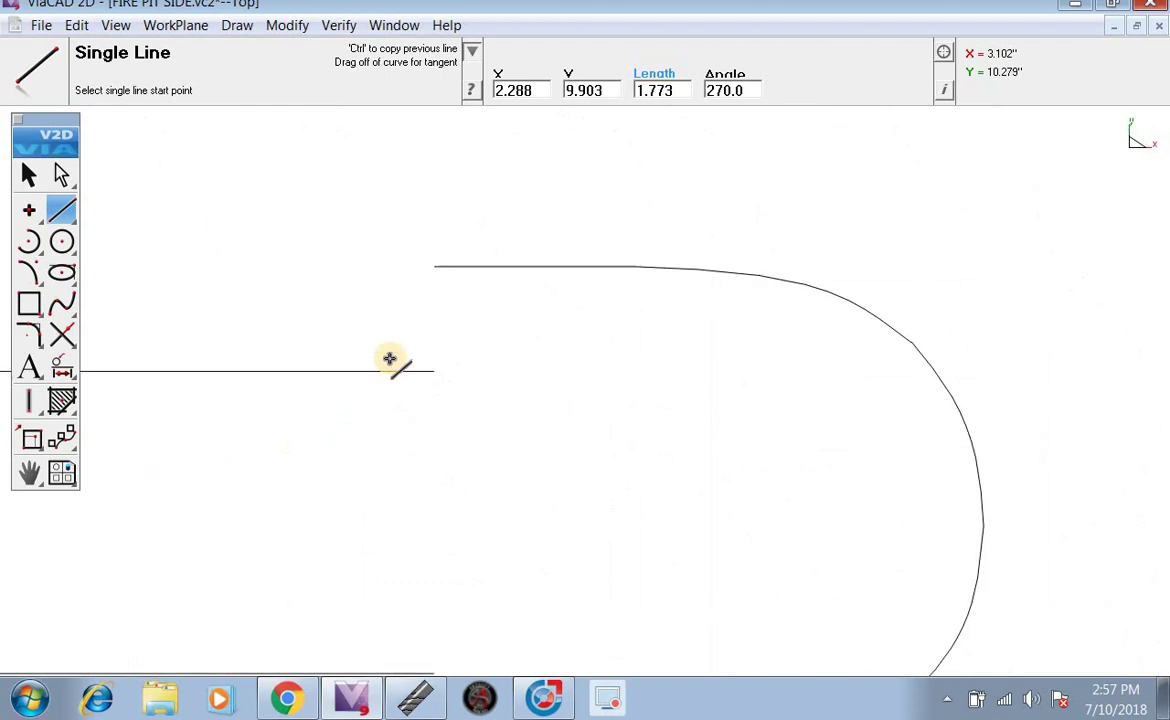
left_click(434, 265)
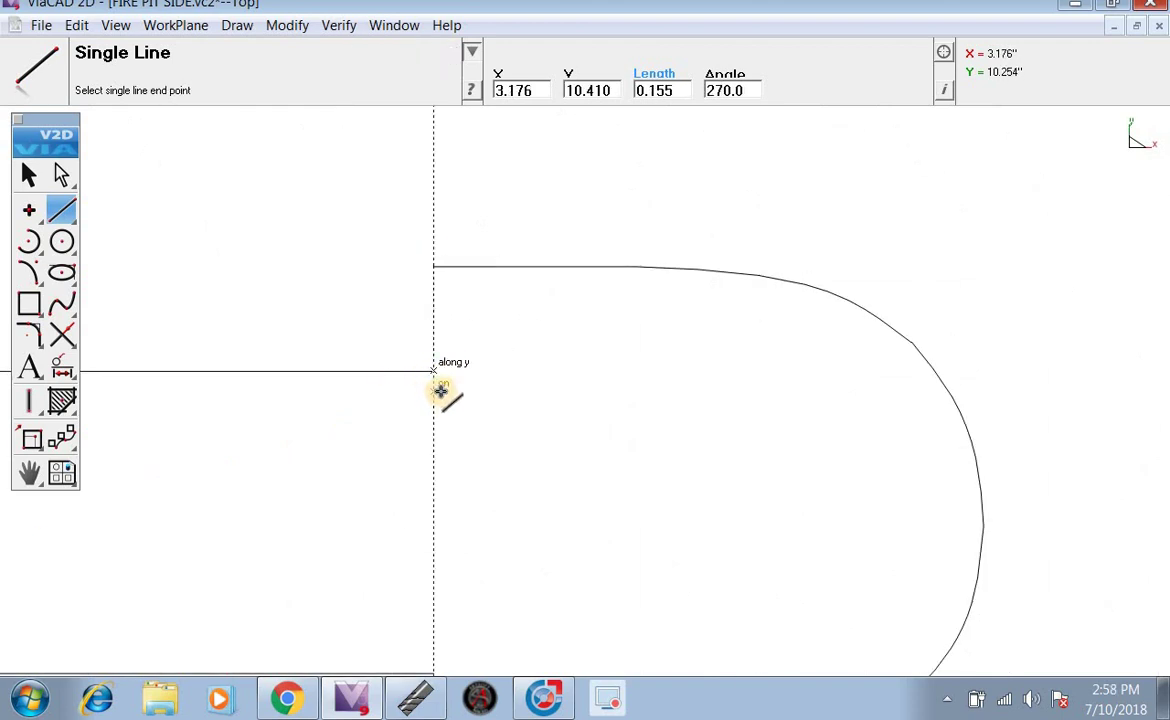
scroll(441, 380, "up", 2)
left_click(433, 329)
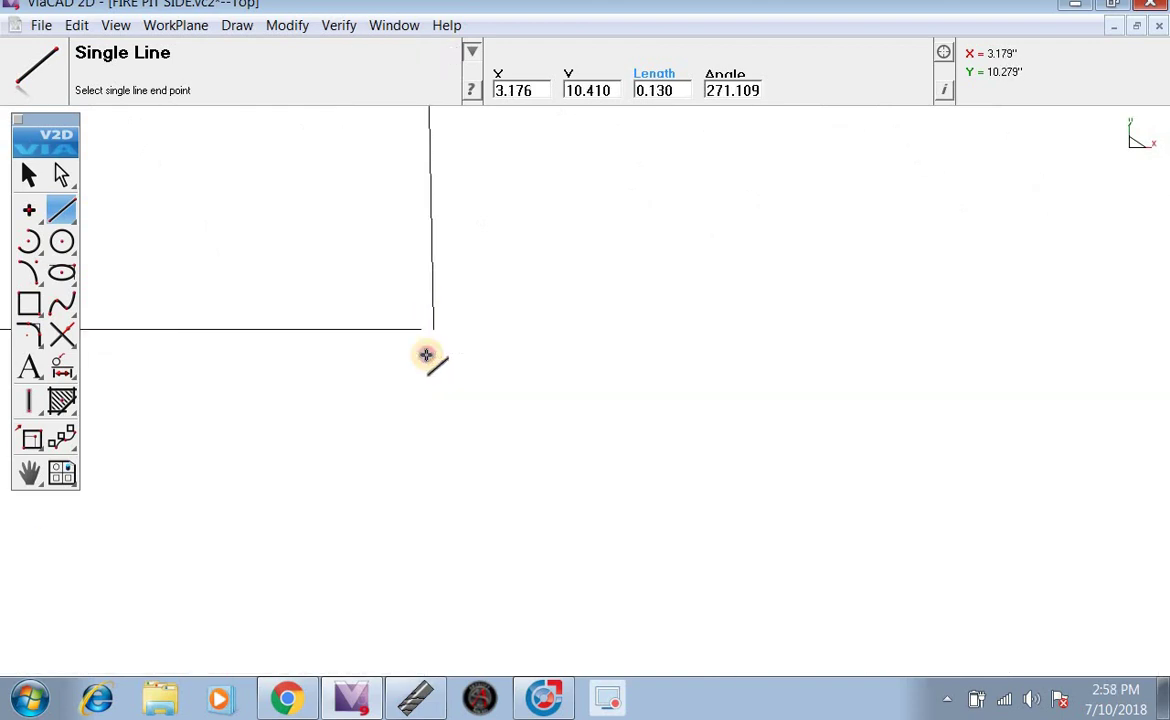
scroll(822, 391, "down", 3)
scroll(849, 490, "up", 2)
scroll(849, 490, "down", 2)
scroll(825, 472, "up", 6)
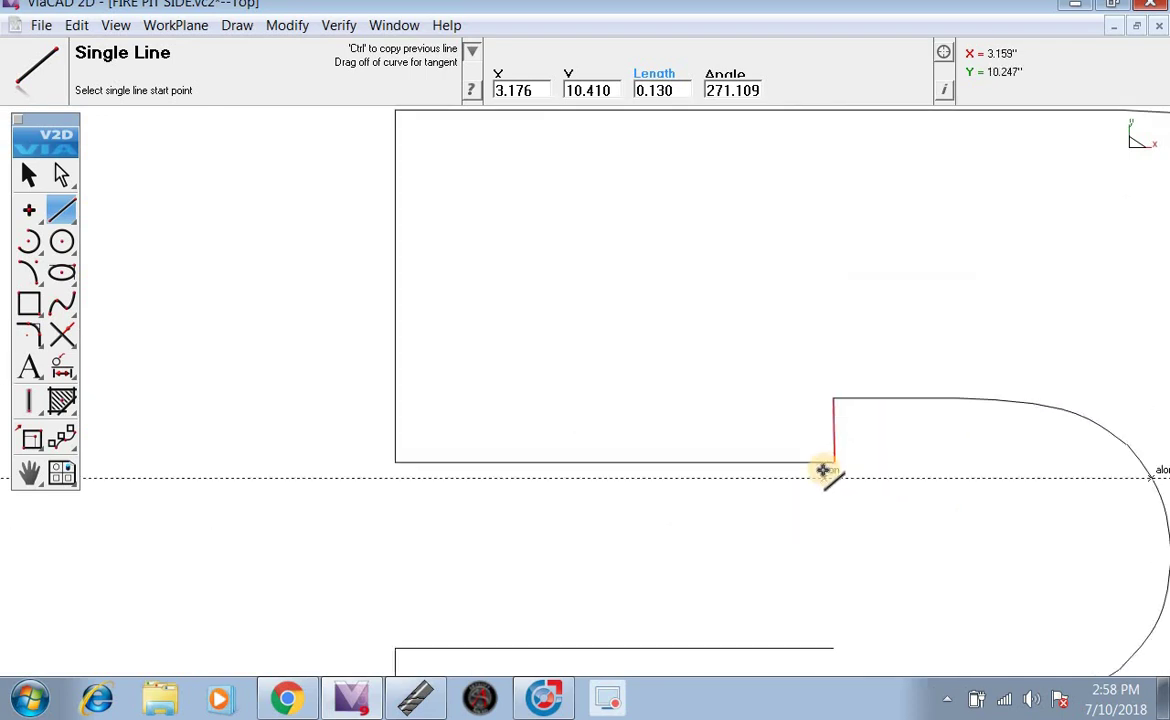
scroll(883, 409, "up", 1)
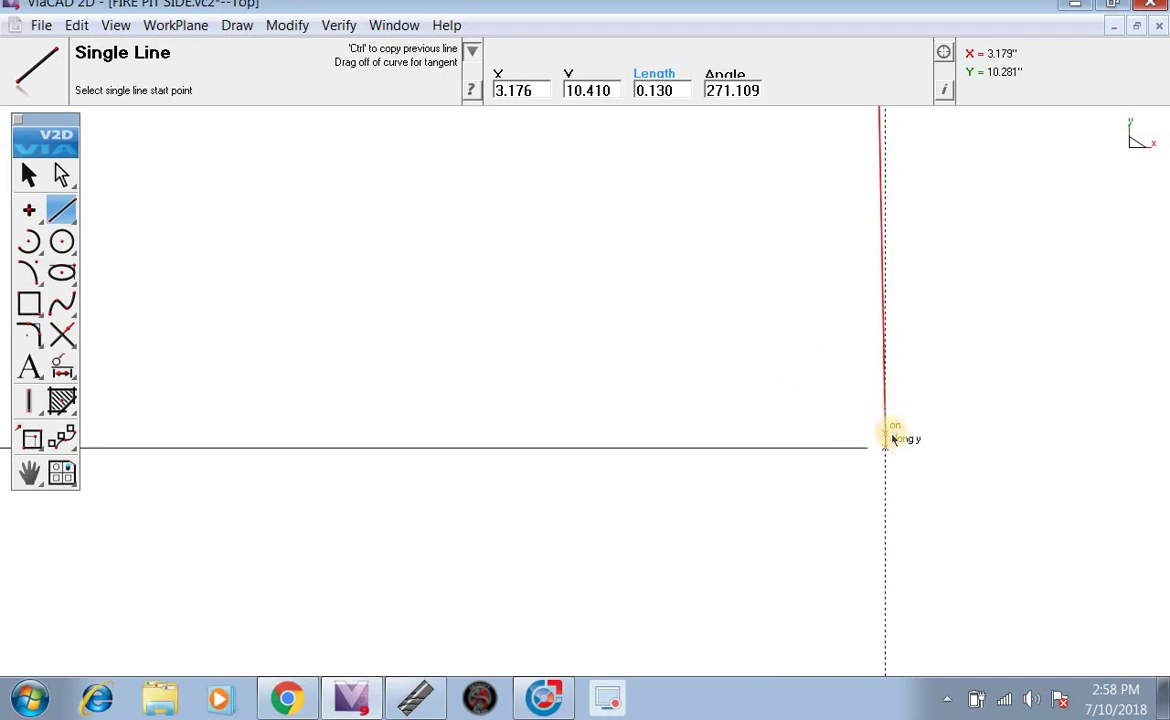
scroll(927, 449, "down", 1)
Step: Join the P's inner loop to both bridge lines with short vertical lines, about 0.130 inches above and 0.133 inches below
left_click(928, 236)
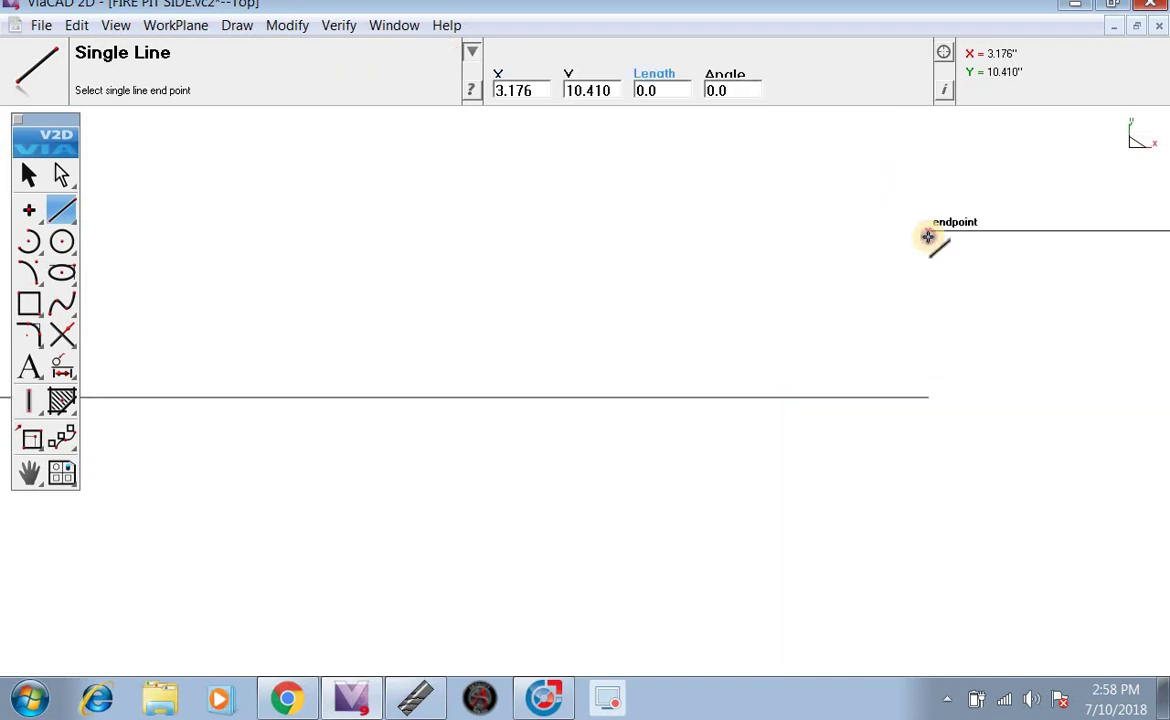
left_click(930, 399)
scroll(828, 394, "down", 5)
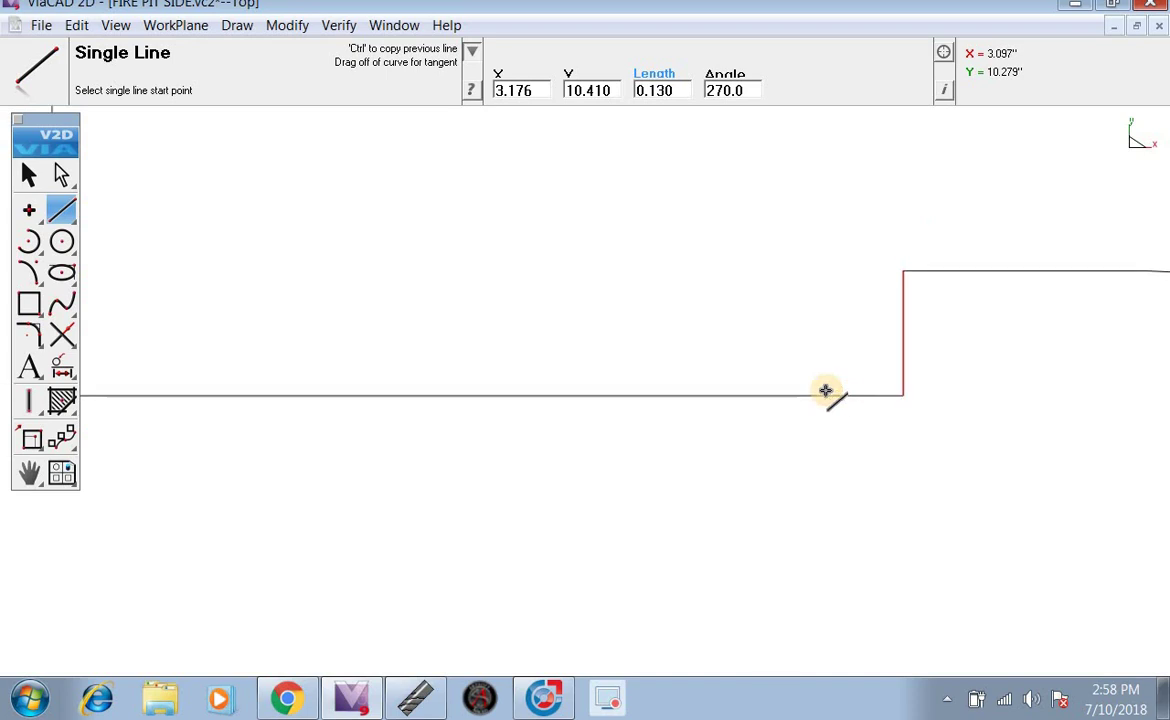
left_click(849, 507)
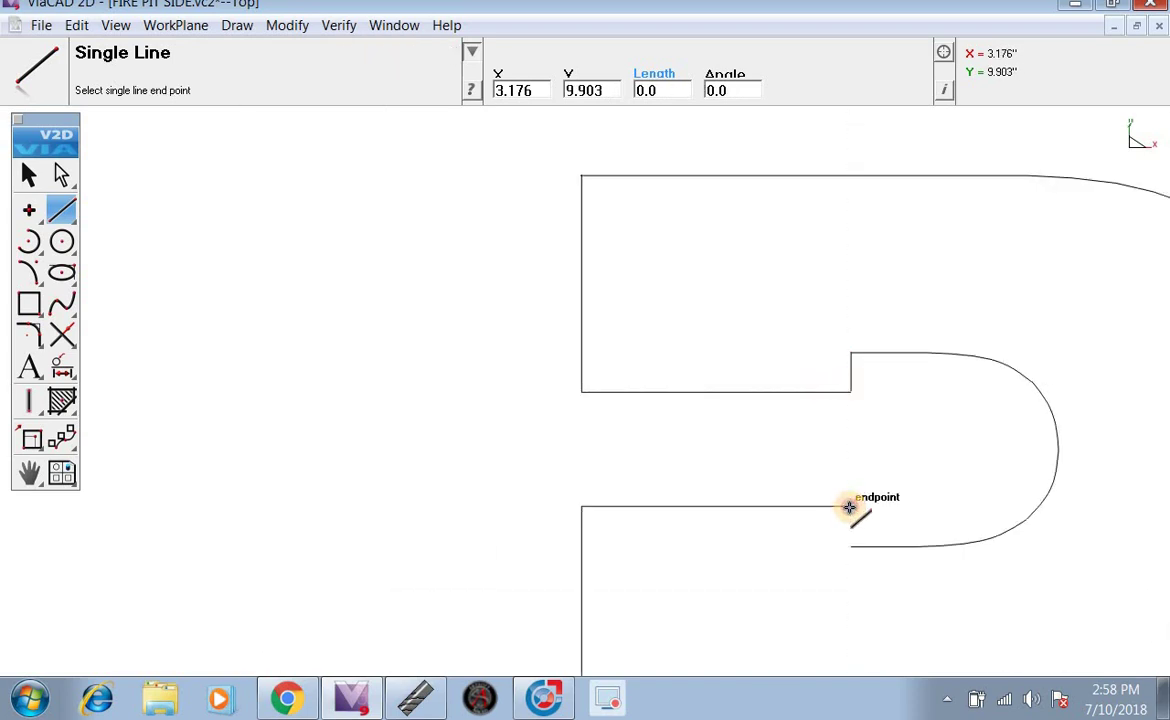
left_click(851, 547)
Step: Delete the two vertical edges crossed by the bridge in PREMIER's first R: the inner loop's straight side and the outer left edge
scroll(780, 520, "down", 5)
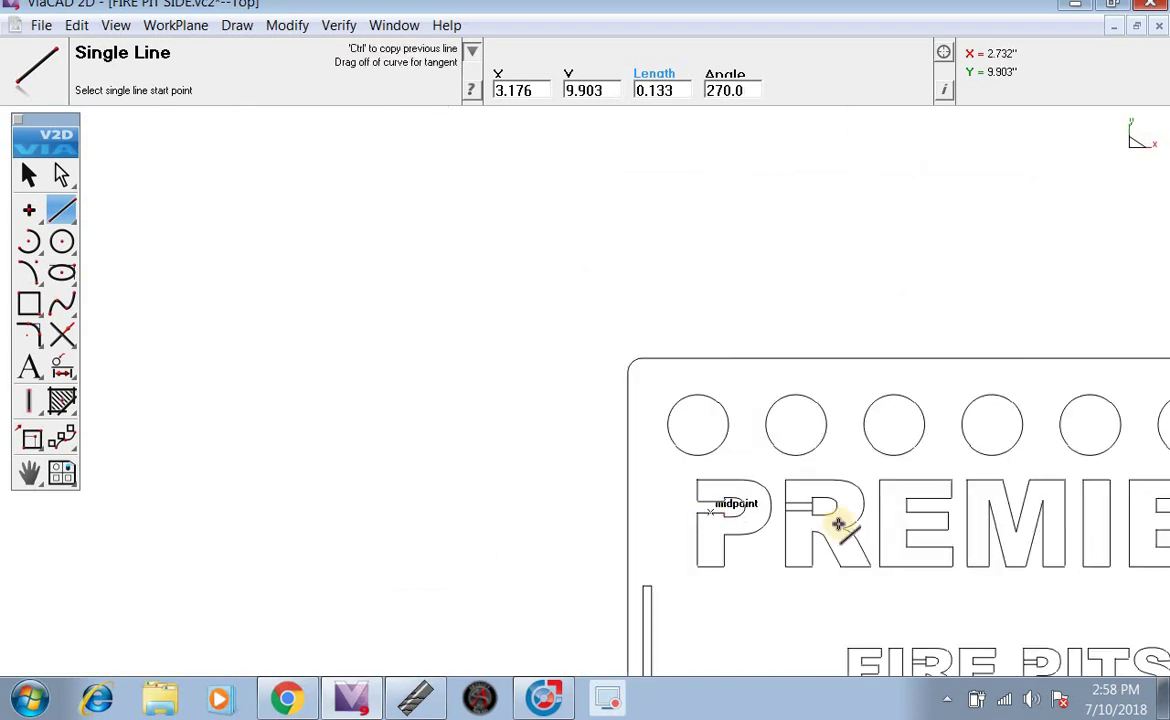
scroll(840, 400, "up", 3)
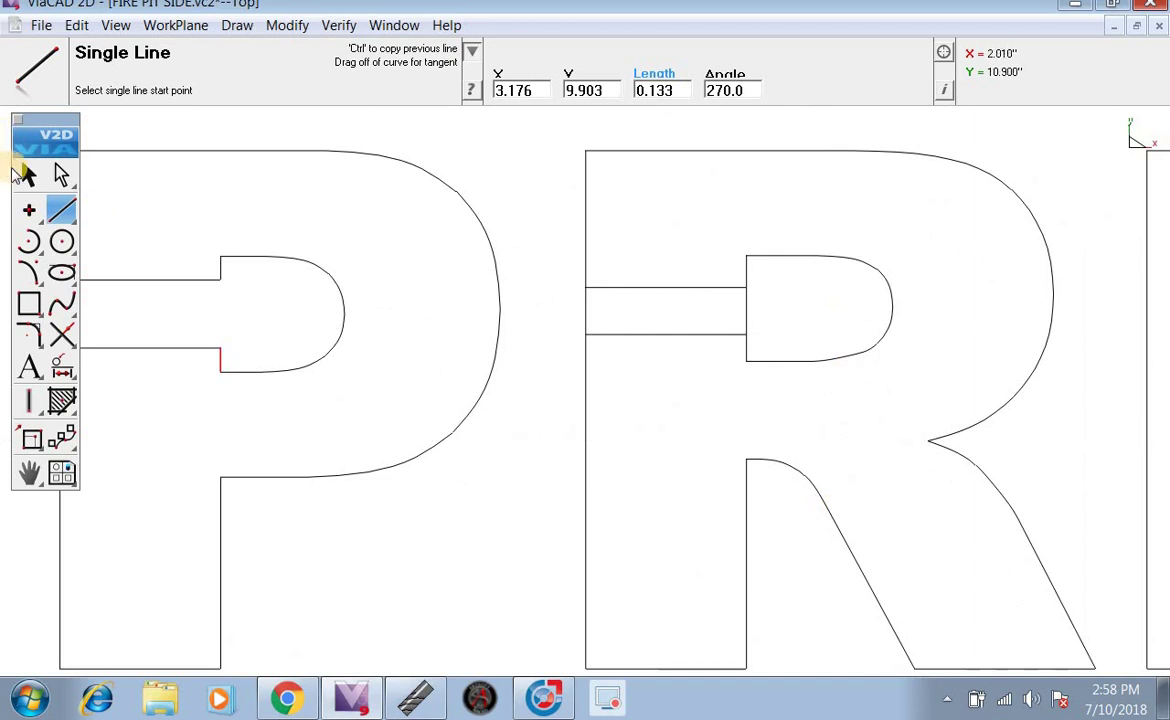
left_click(27, 174)
left_click(744, 303)
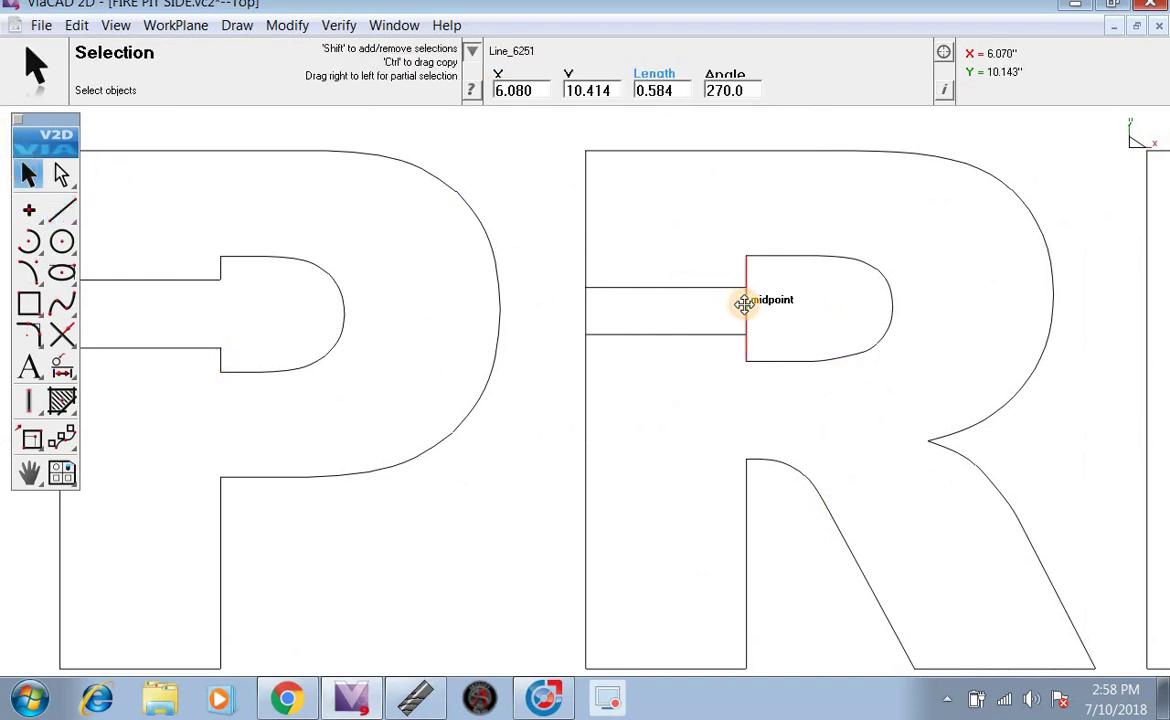
left_click(585, 327)
key("Delete")
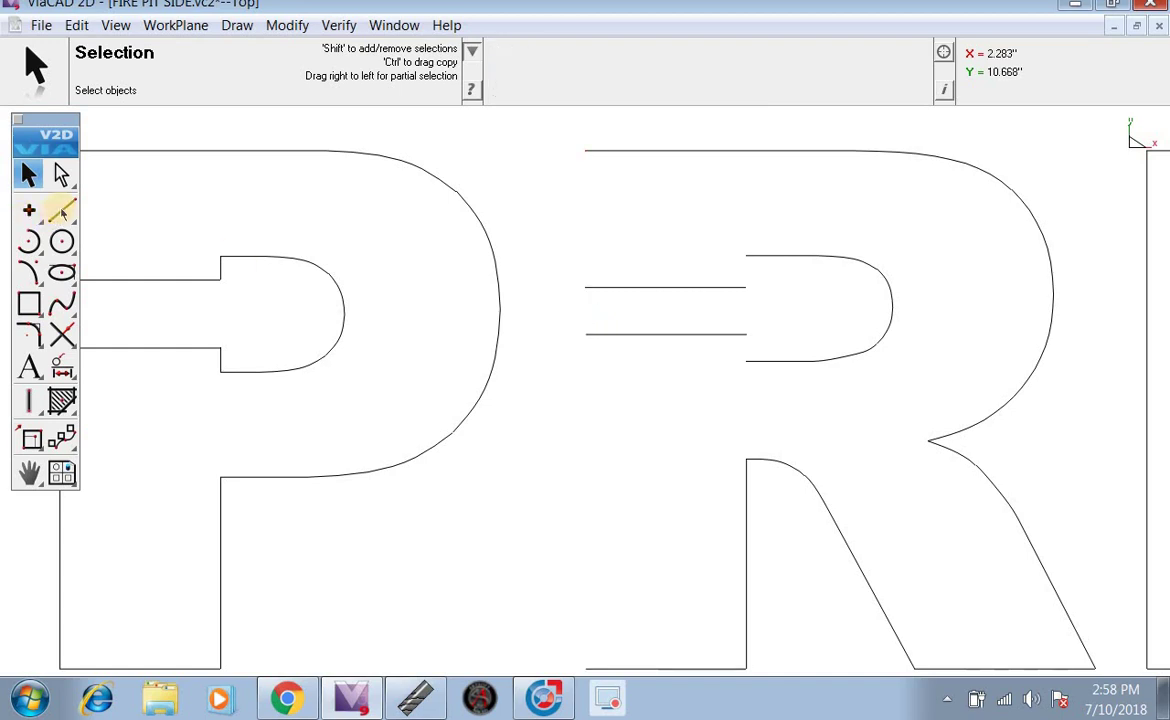
Step: Close PREMIER's first R around its bridge with four vertical lines, two along the outer left edge and two on the inner loop
left_click(62, 211)
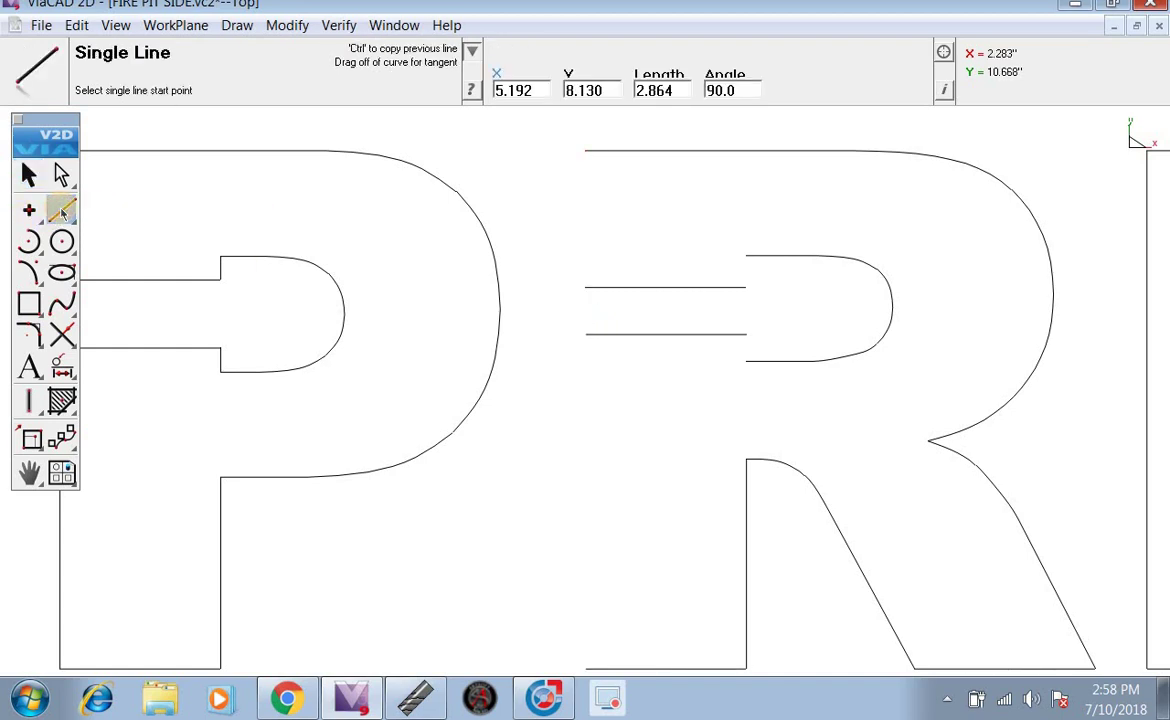
left_click(585, 150)
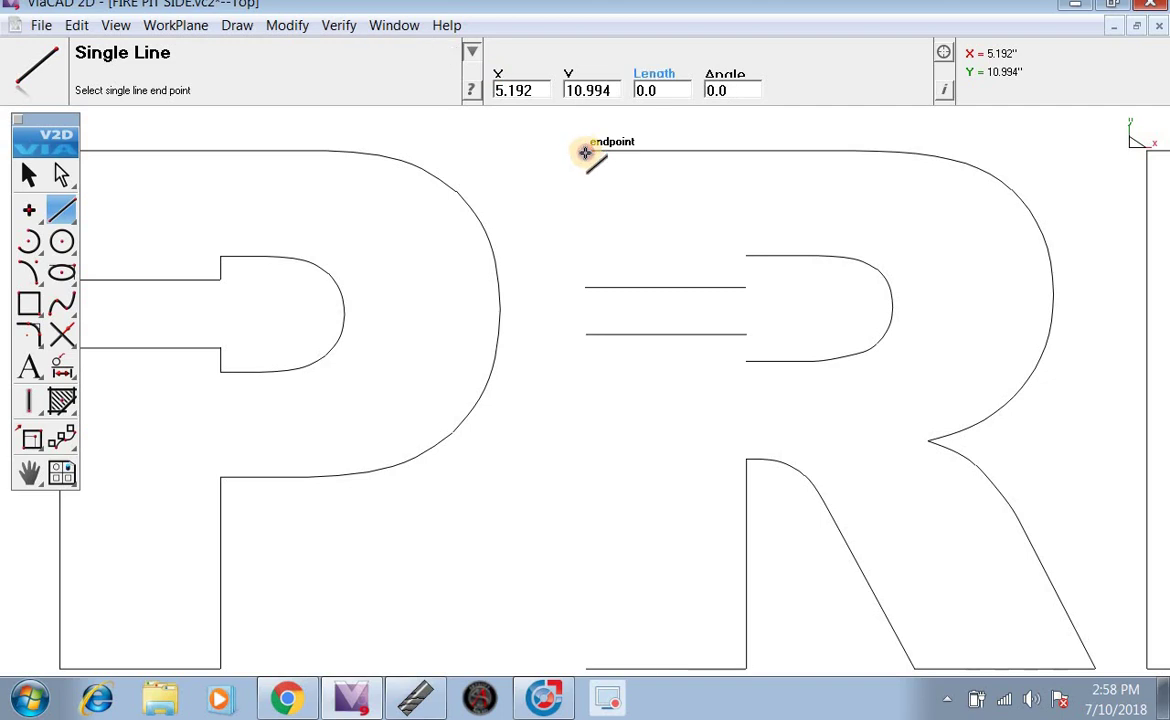
left_click(591, 288)
left_click(746, 256)
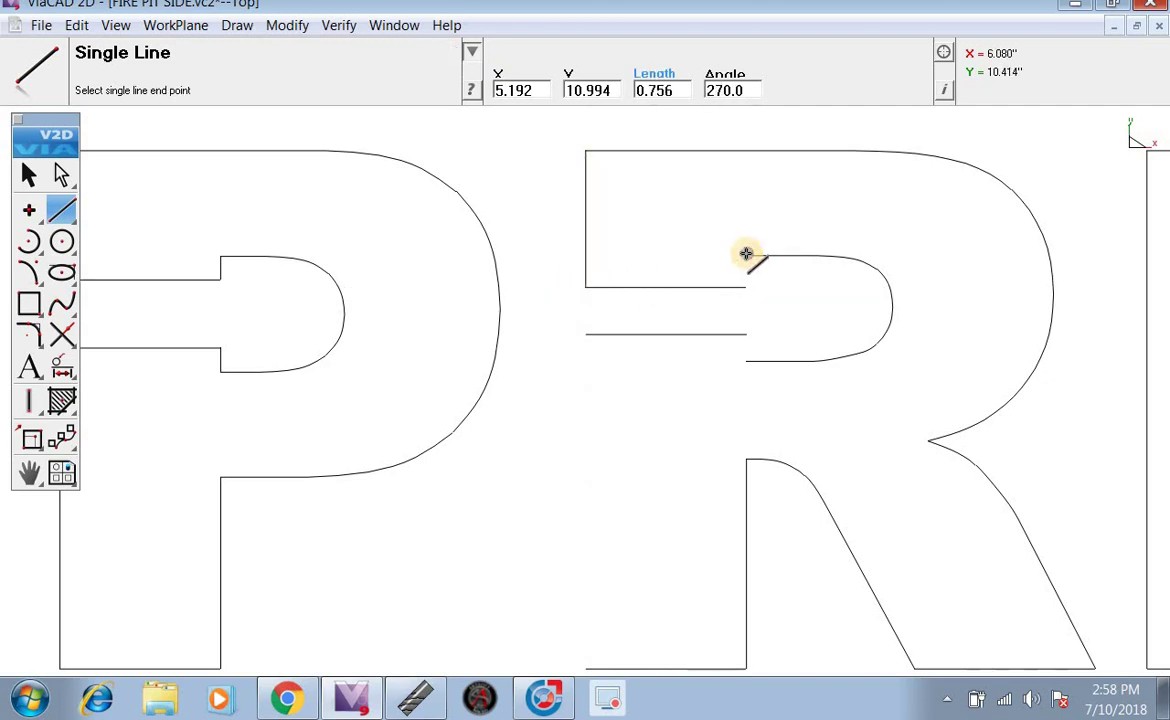
left_click(746, 287)
left_click(746, 334)
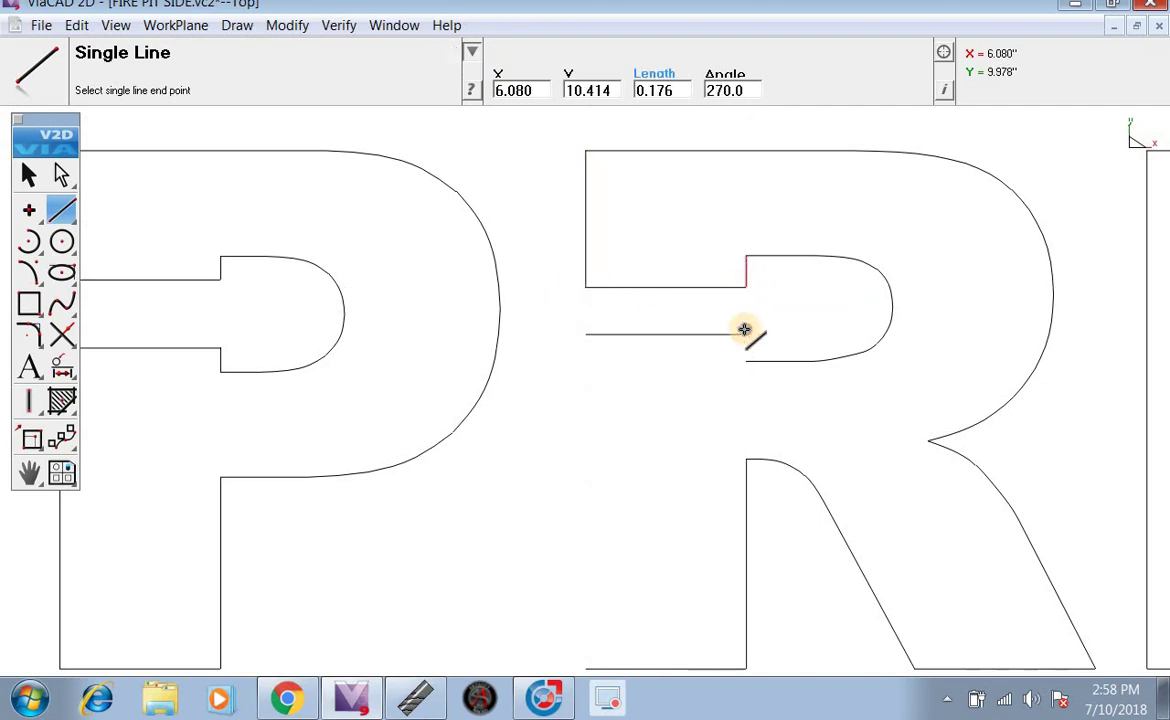
left_click(746, 360)
left_click(585, 335)
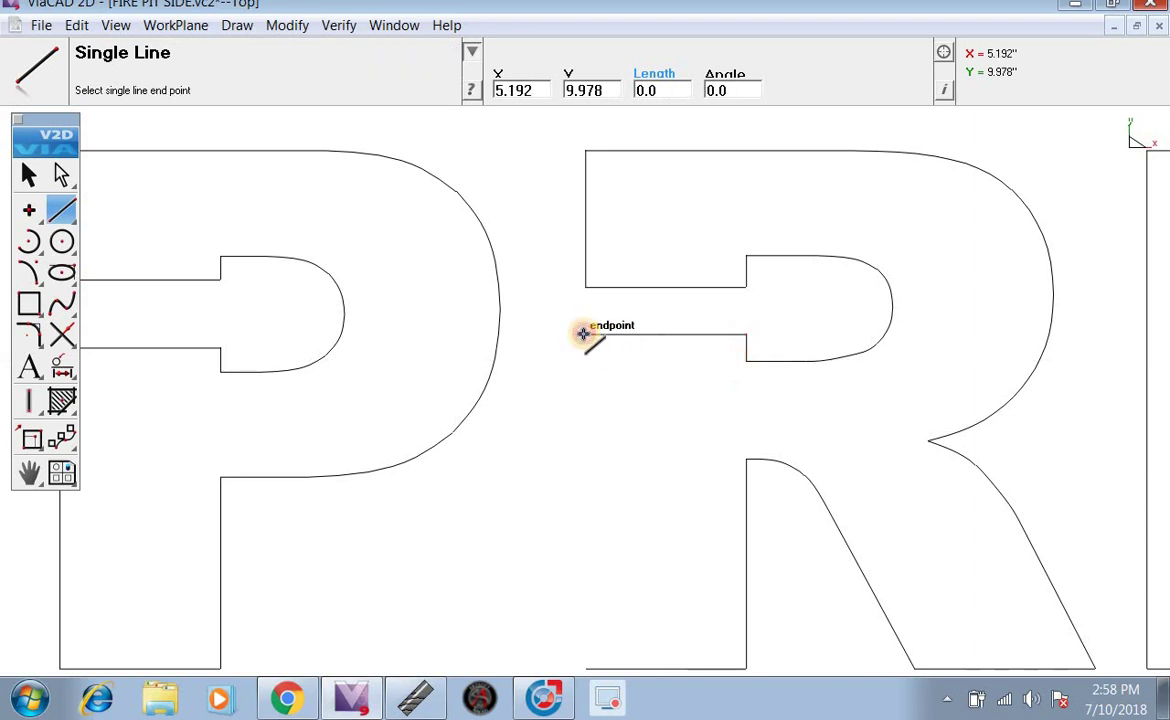
scroll(585, 337, "down", 3)
left_click(587, 476)
Step: Delete the two vertical edges crossed by the bridge in PREMIER's last R: the inner loop's straight side and the outer left edge
scroll(587, 478, "down", 3)
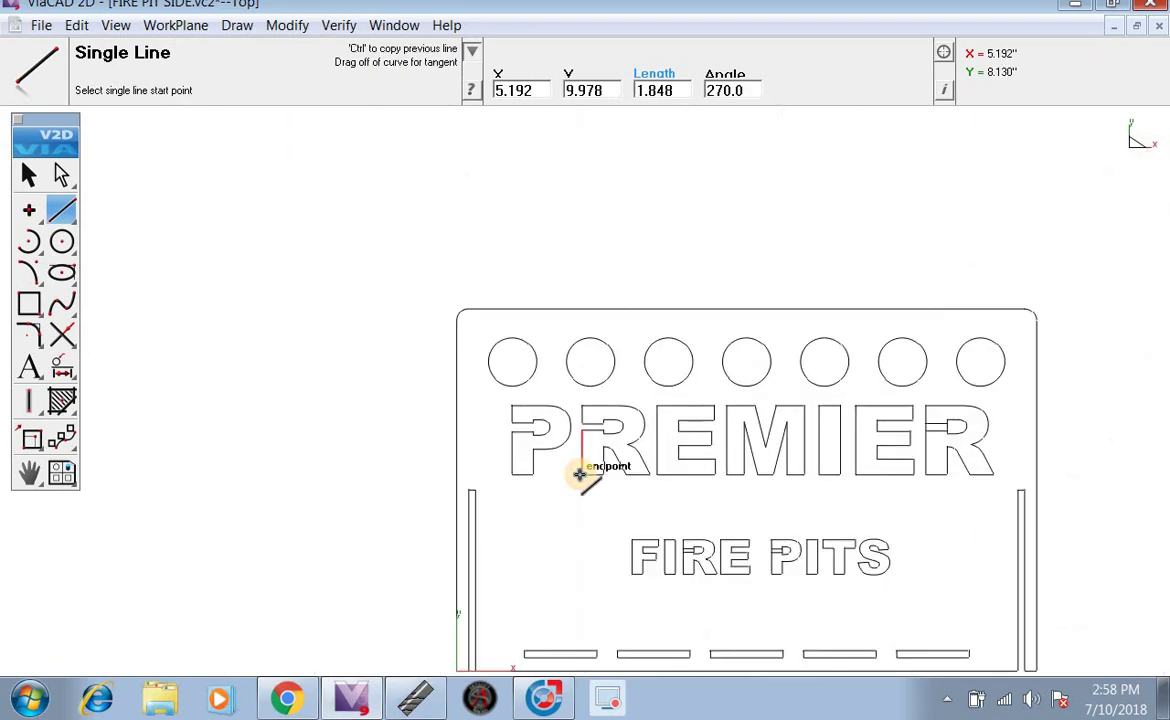
scroll(961, 420, "up", 4)
scroll(961, 420, "up", 3)
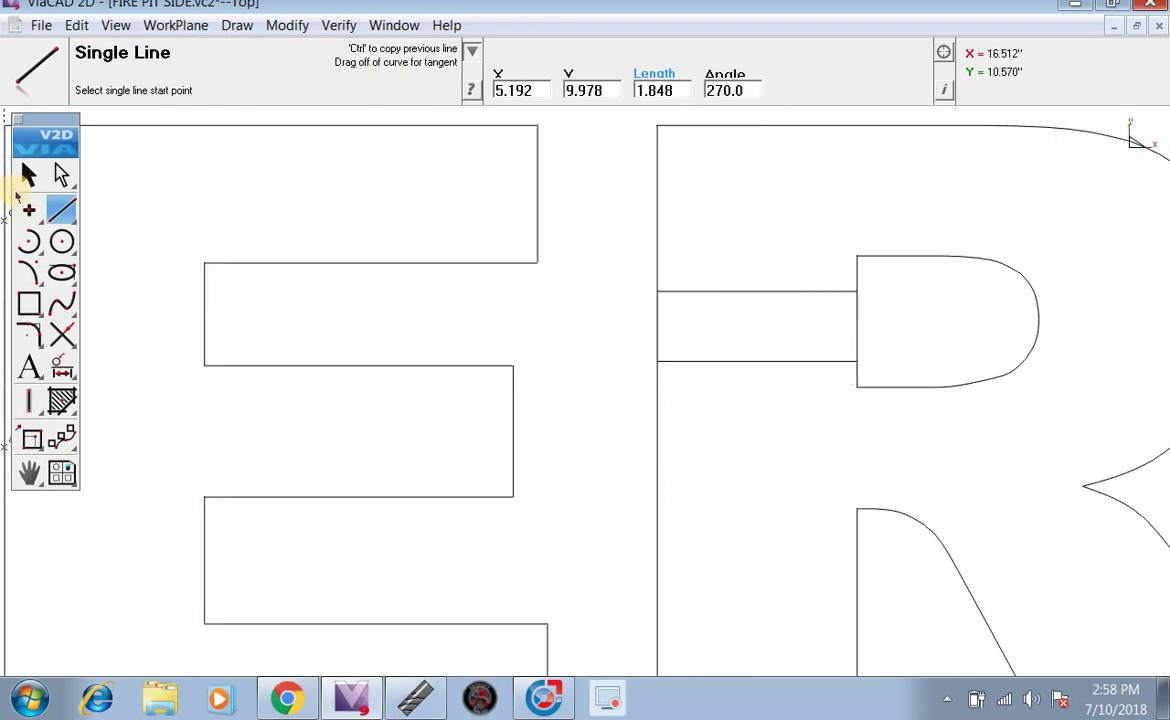
left_click(27, 175)
left_click(857, 322)
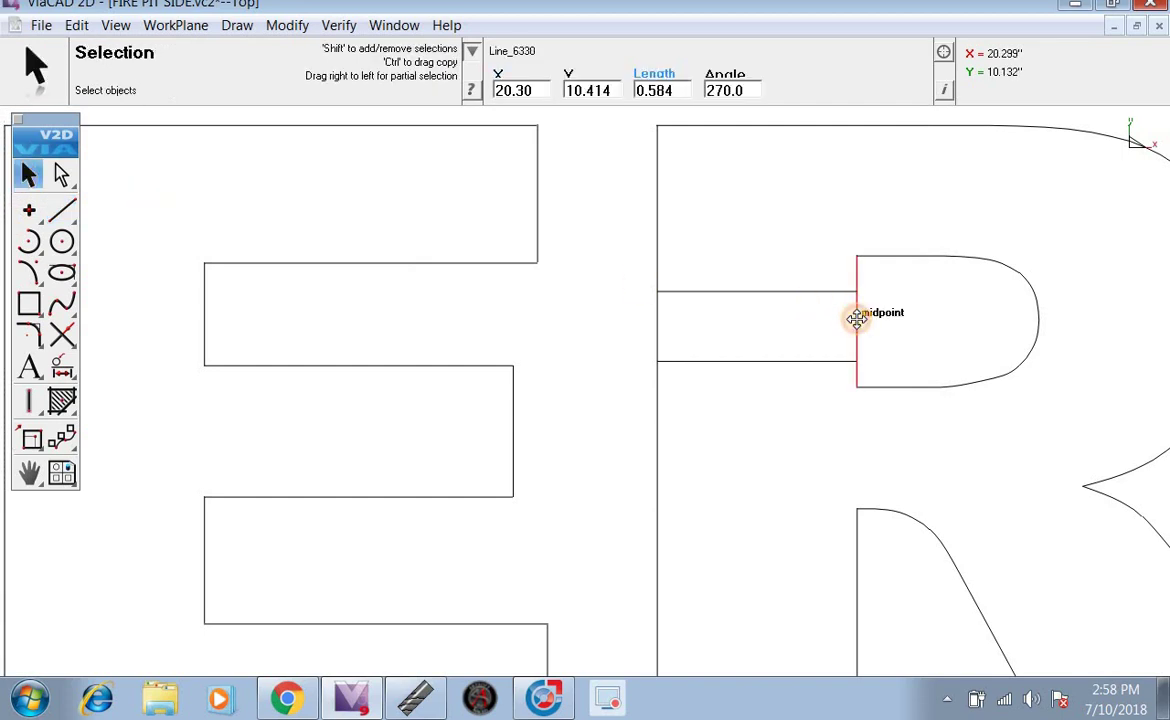
key("Delete")
left_click(656, 328)
key("Delete")
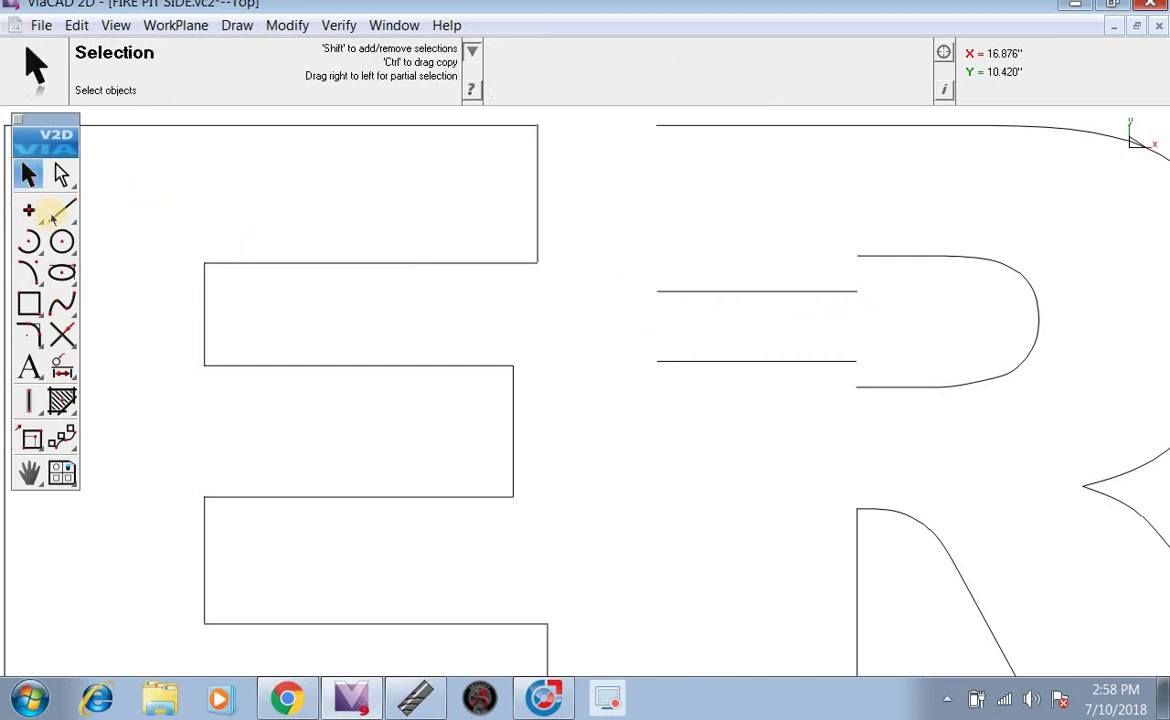
Step: Close PREMIER's last R around its bridge with four vertical lines, two along the outer left edge and two on the inner loop
left_click(61, 210)
left_click(659, 128)
left_click(655, 290)
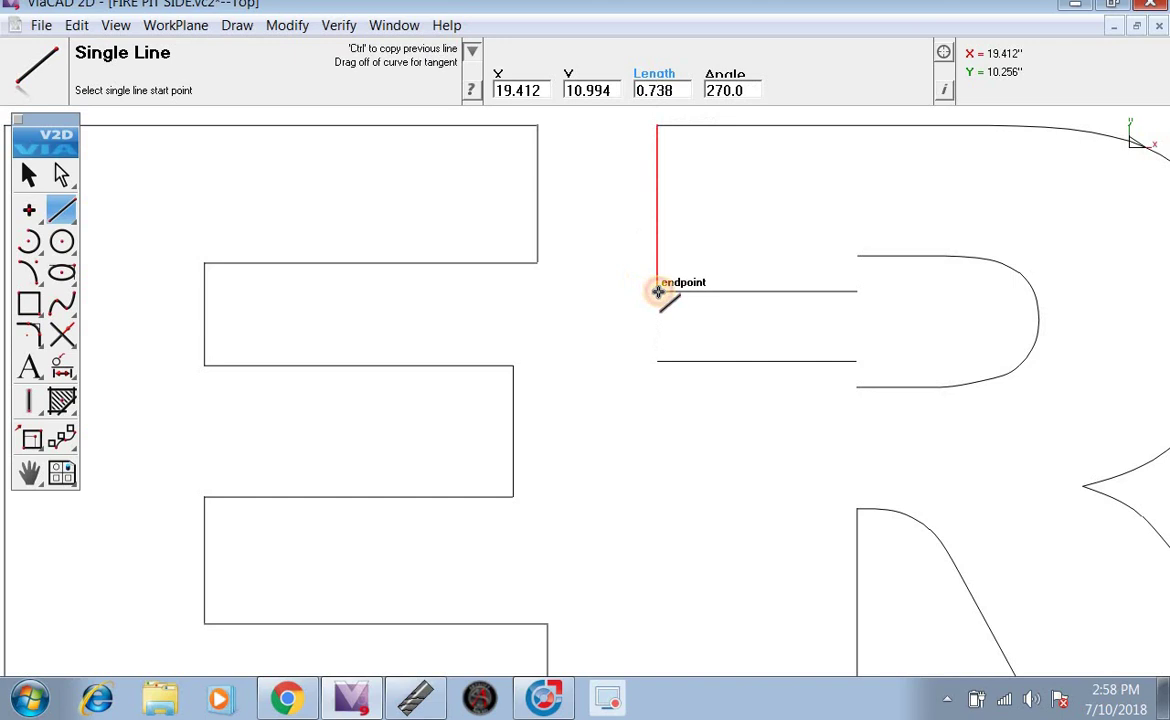
left_click(857, 257)
left_click(857, 291)
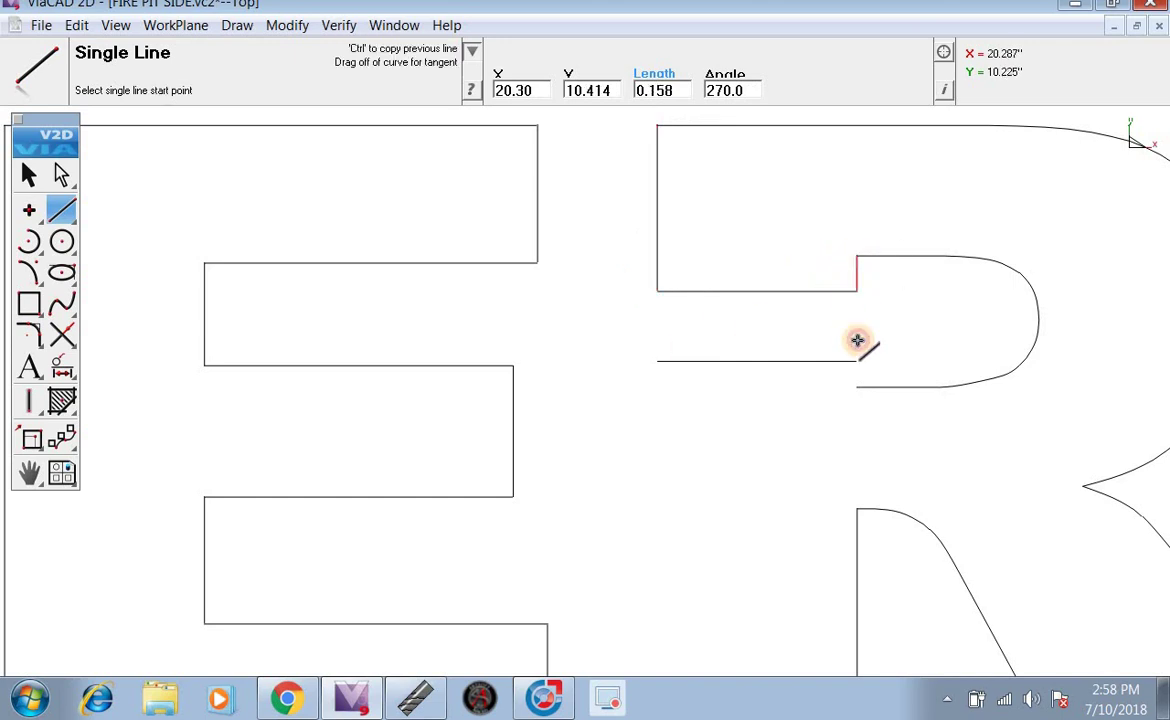
left_click(857, 387)
left_click(857, 362)
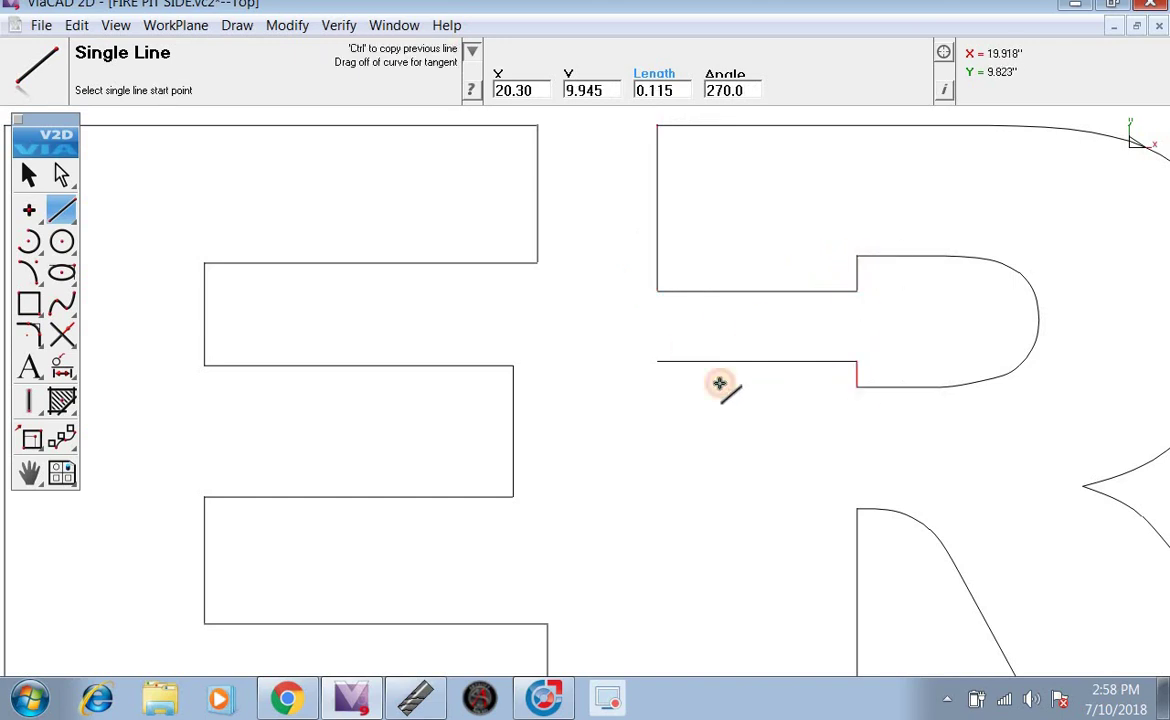
left_click(648, 366)
scroll(648, 366, "down", 3)
left_click(655, 535)
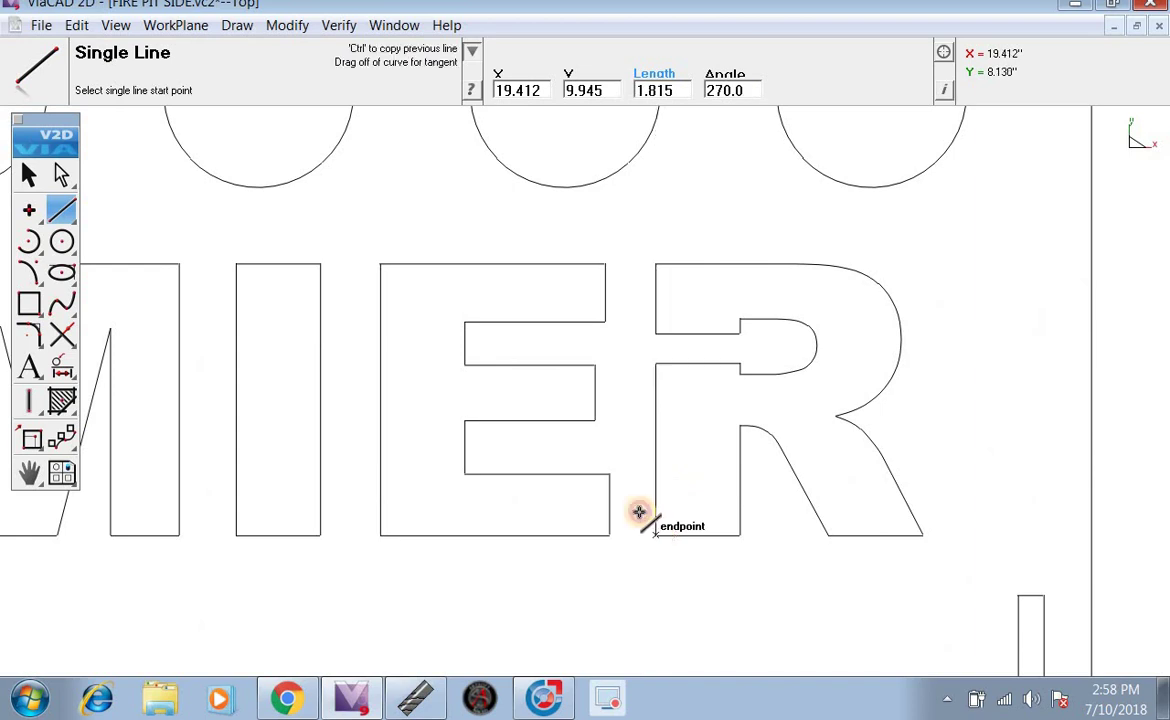
Step: Delete the vertical inner-loop sides and outer left edges crossed by the bridges in the R of FIRE and the P of PITS
scroll(660, 480, "down", 3)
scroll(540, 518, "up", 2)
scroll(540, 518, "up", 3)
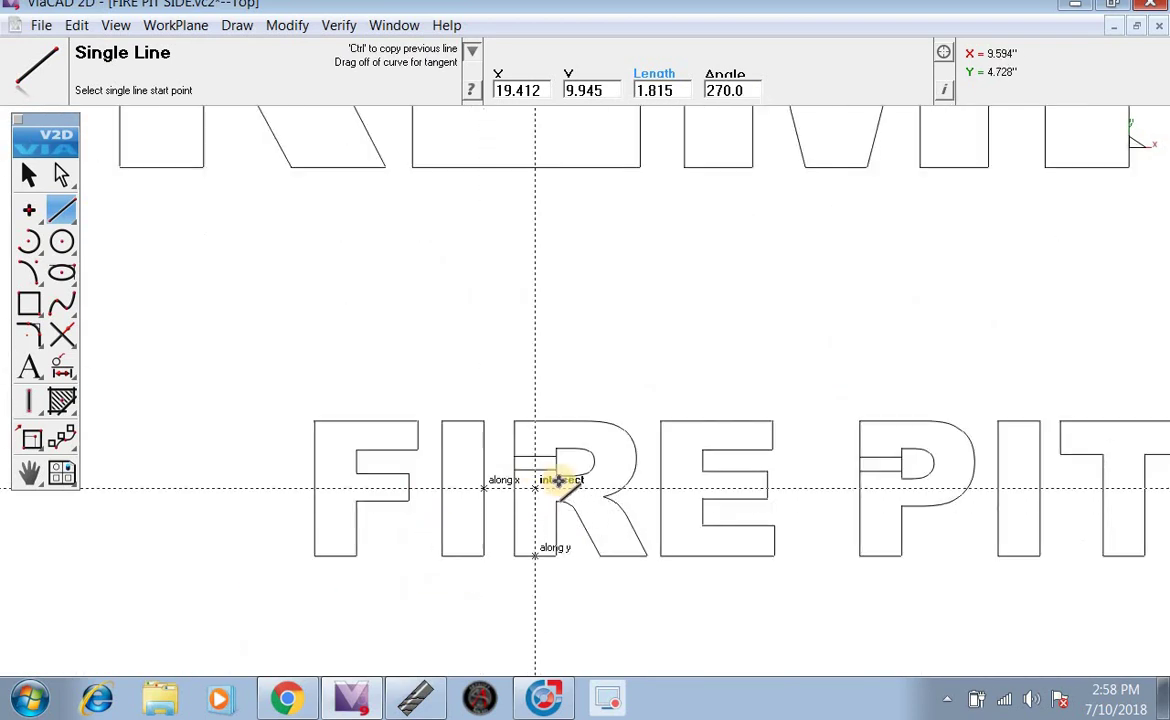
scroll(841, 460, "up", 2)
left_click(28, 175)
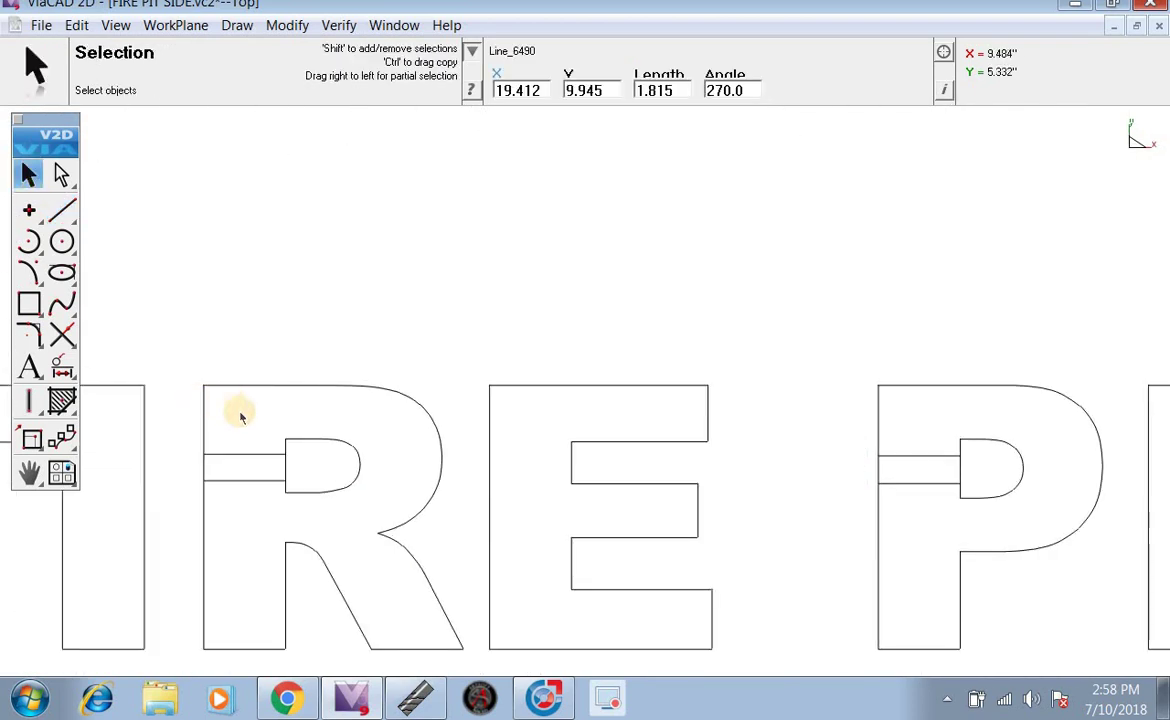
left_click(204, 470)
key("Delete")
left_click(877, 468)
key("Delete")
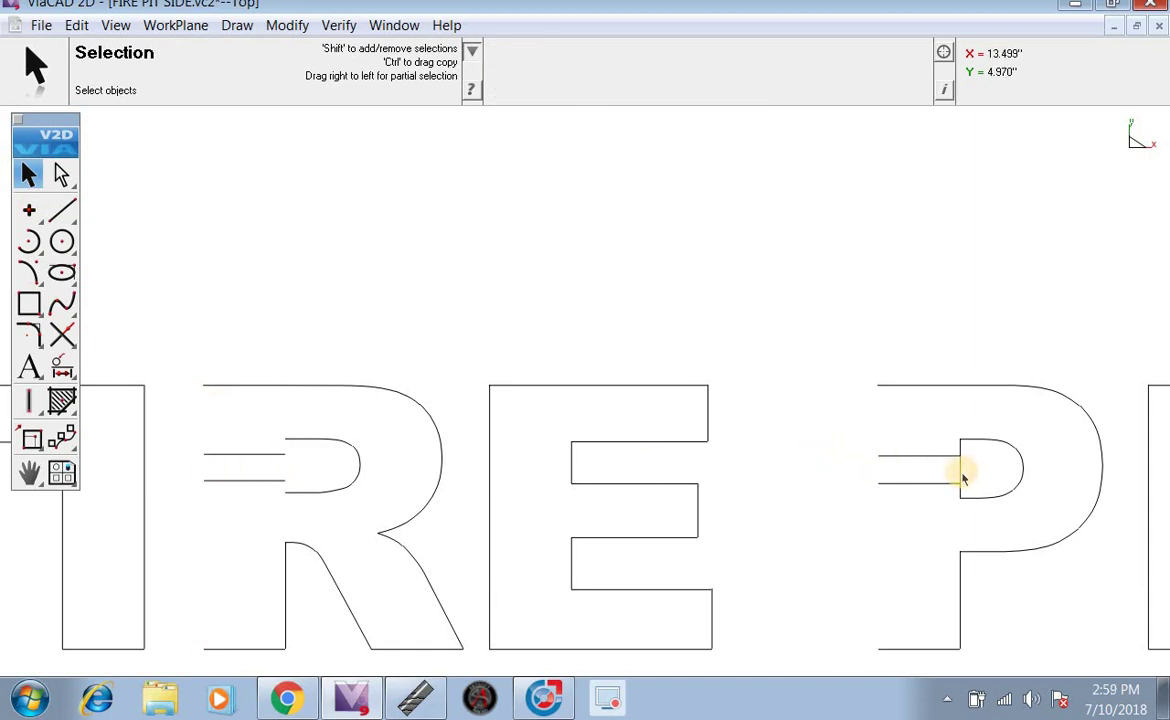
Step: Close the R of FIRE around its bridge with vertical lines on the outer left edge and the inner loop, above and below
left_click(64, 208)
left_click(203, 385)
left_click(229, 453)
left_click(283, 445)
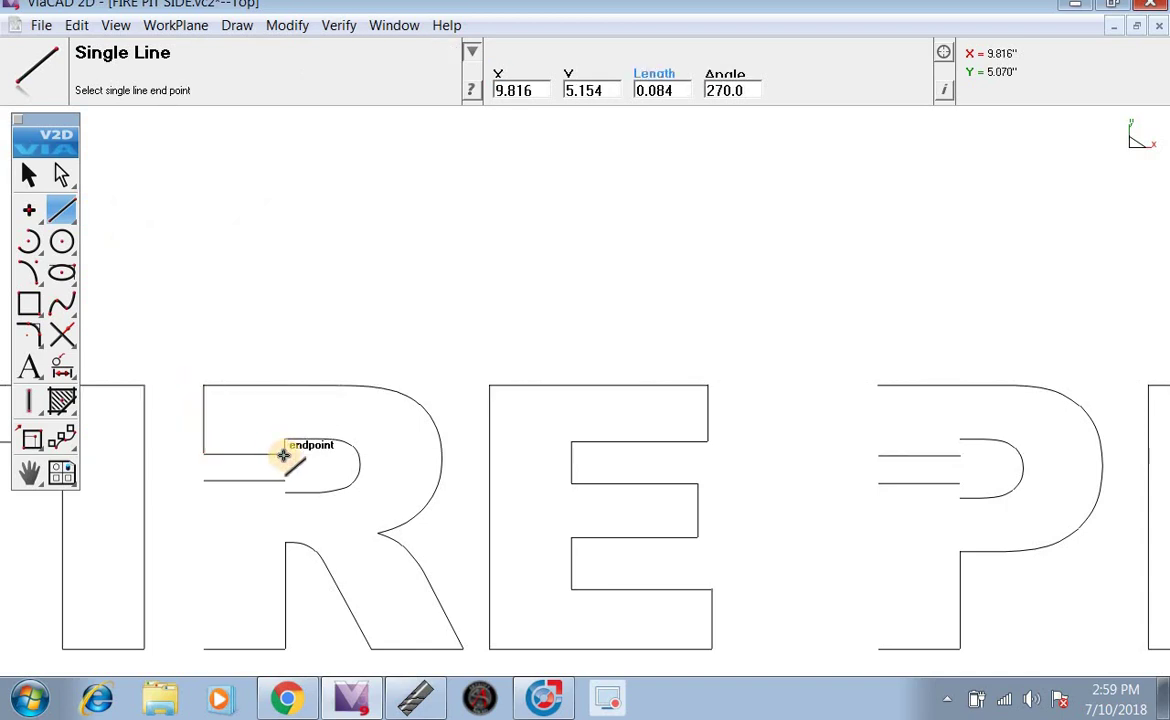
left_click(283, 477)
left_click(285, 481)
left_click(202, 480)
left_click(202, 480)
left_click(210, 622)
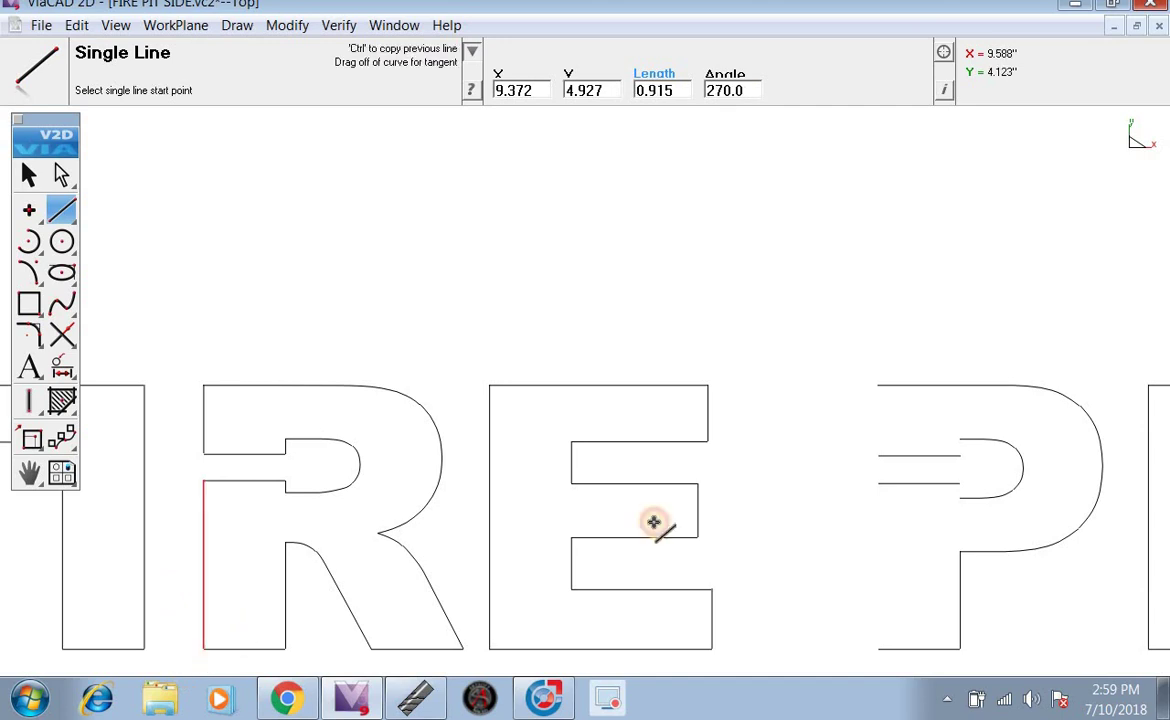
Step: Redraw the outer left edge of PITS' P as two vertical lines, one above the bridge and one about 0.899 inches long below it
left_click(878, 392)
left_click(880, 410)
left_click(878, 390)
left_click(878, 453)
left_click(884, 485)
left_click(882, 652)
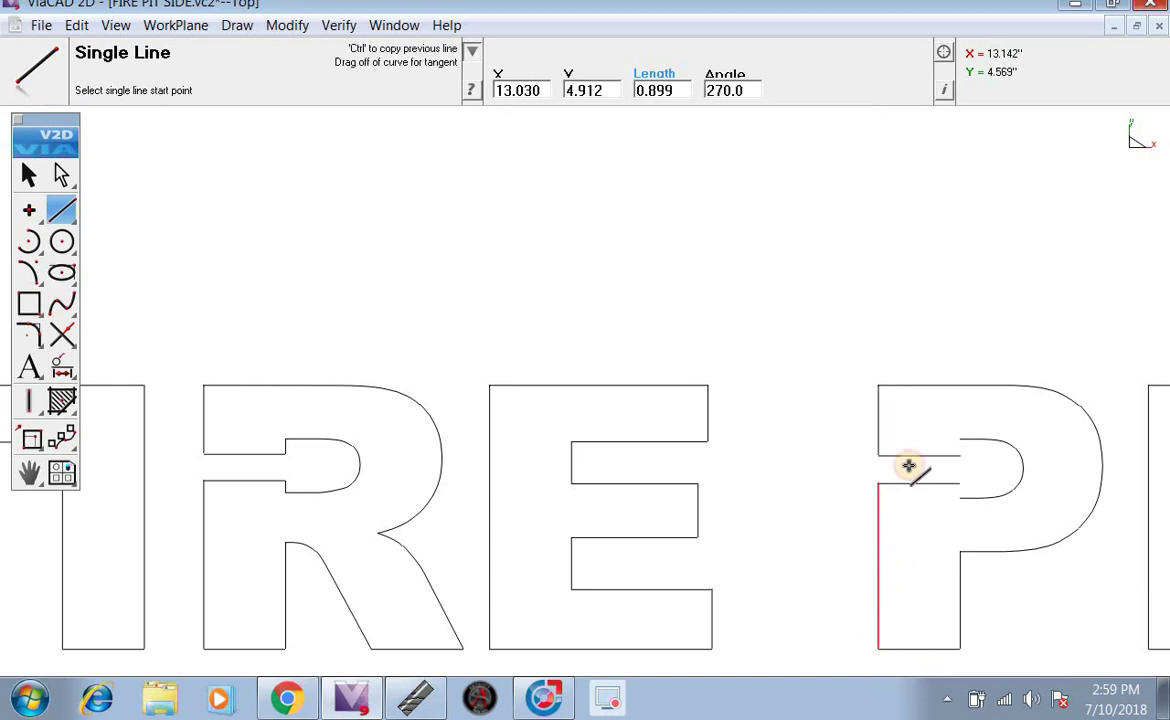
Step: Close the inner loop of PITS' P with short vertical lines above and below the bridge, the lower one about 0.079 inches long
left_click(960, 484)
left_click(960, 498)
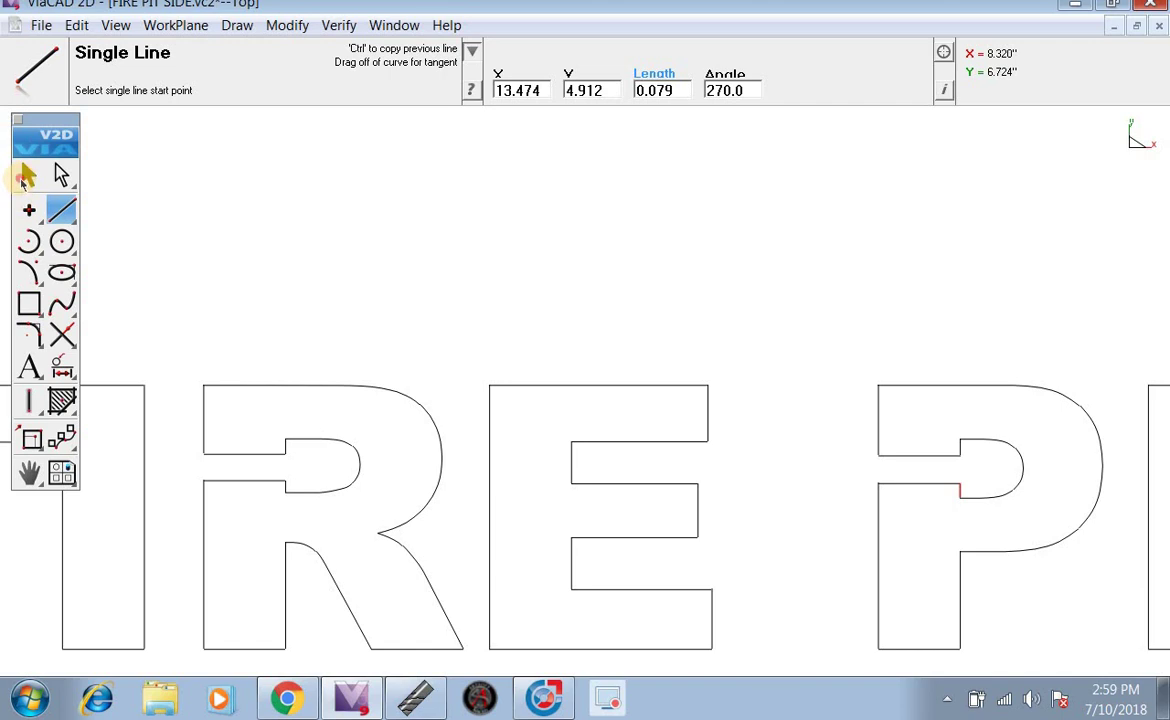
left_click(25, 177)
Step: Group all the PREMIER and FIRE PITS letter outlines into one object
scroll(256, 170, "down", 6)
scroll(895, 459, "down", 3)
scroll(775, 295, "up", 2)
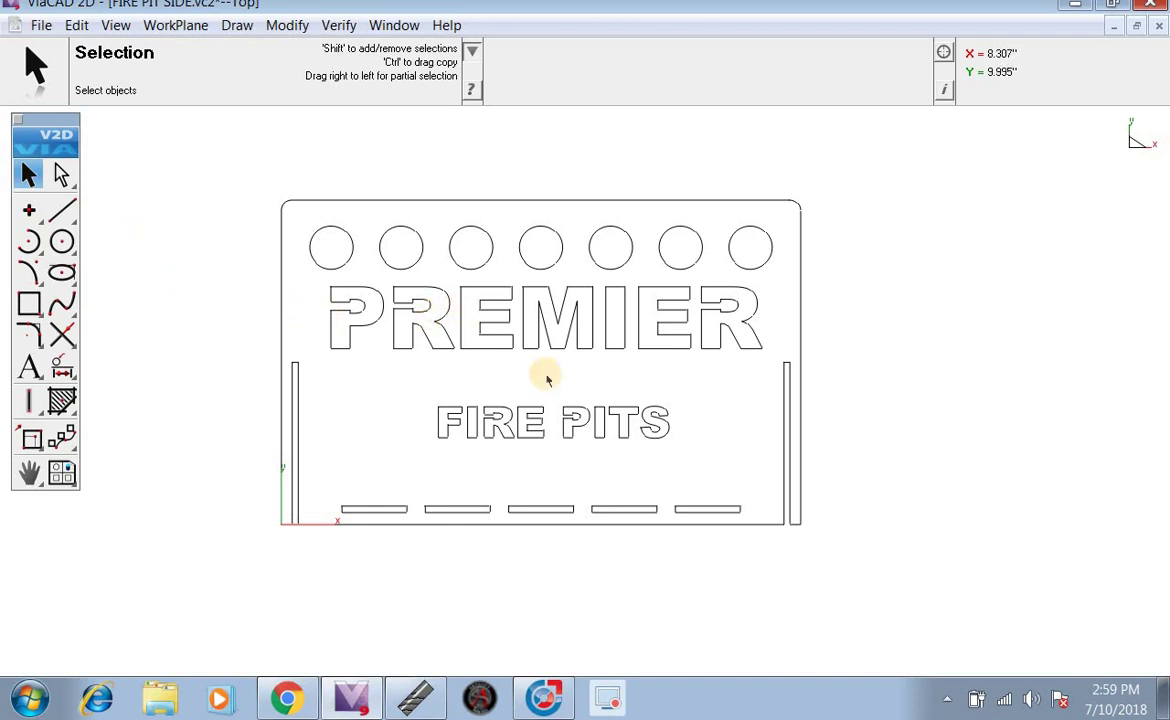
left_click_drag(771, 456, 316, 276)
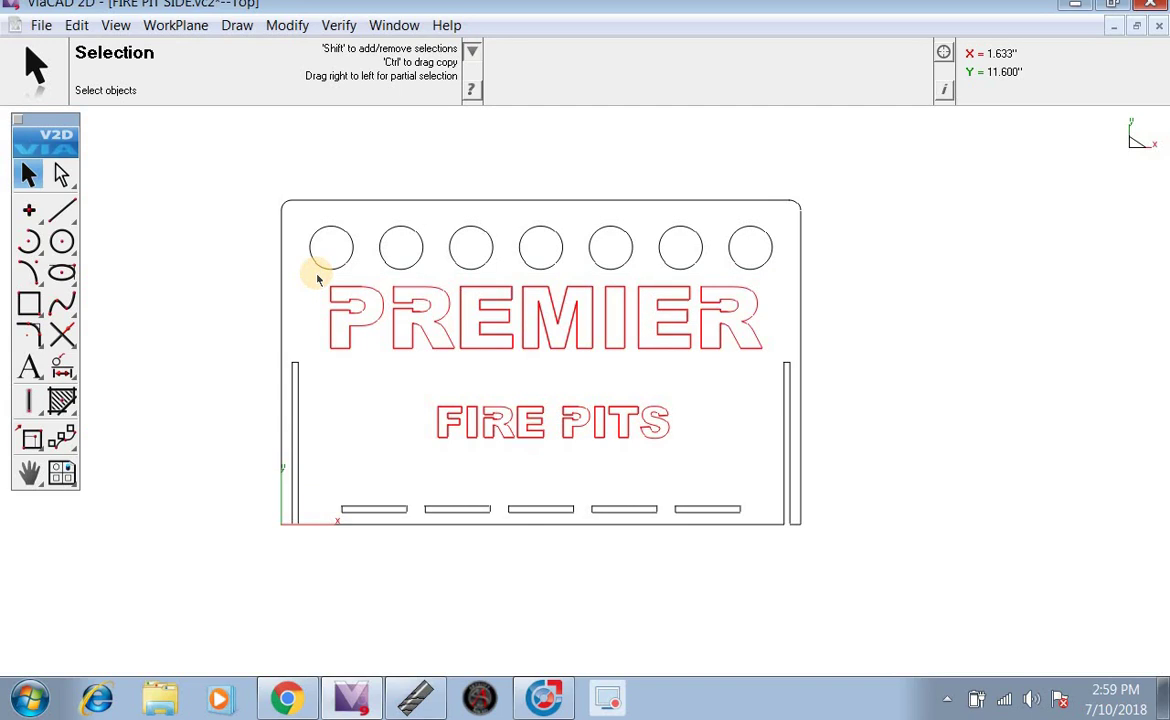
left_click(80, 25)
mouse_move(110, 291)
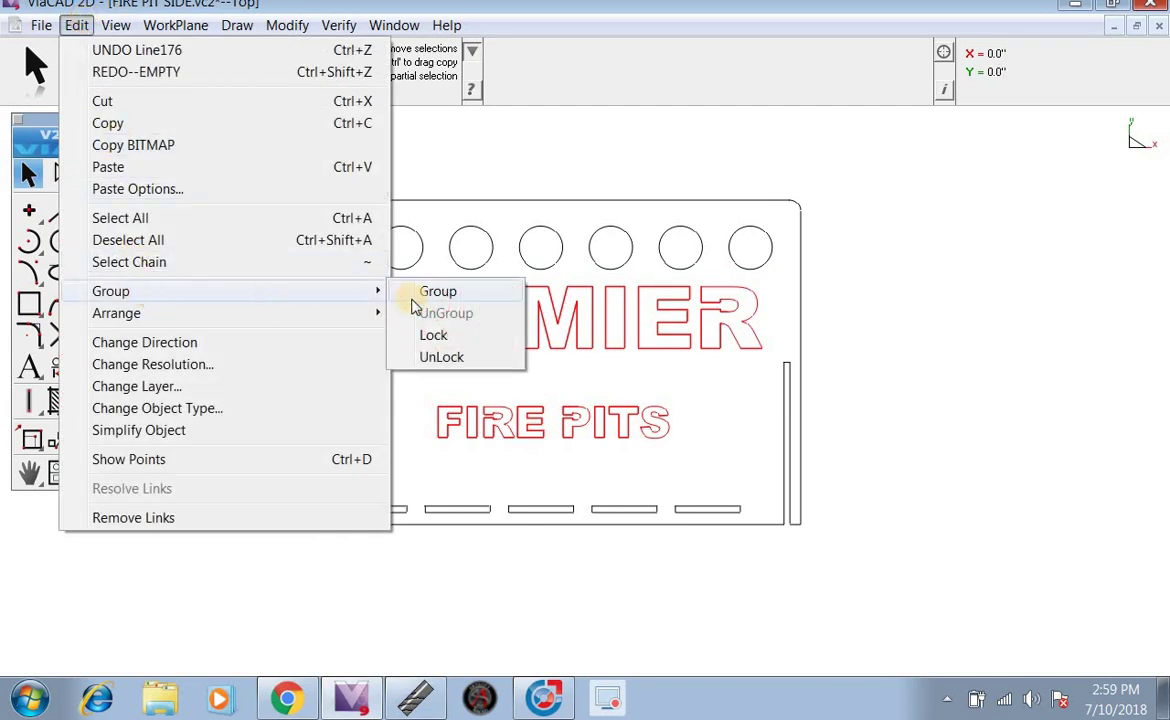
left_click(447, 292)
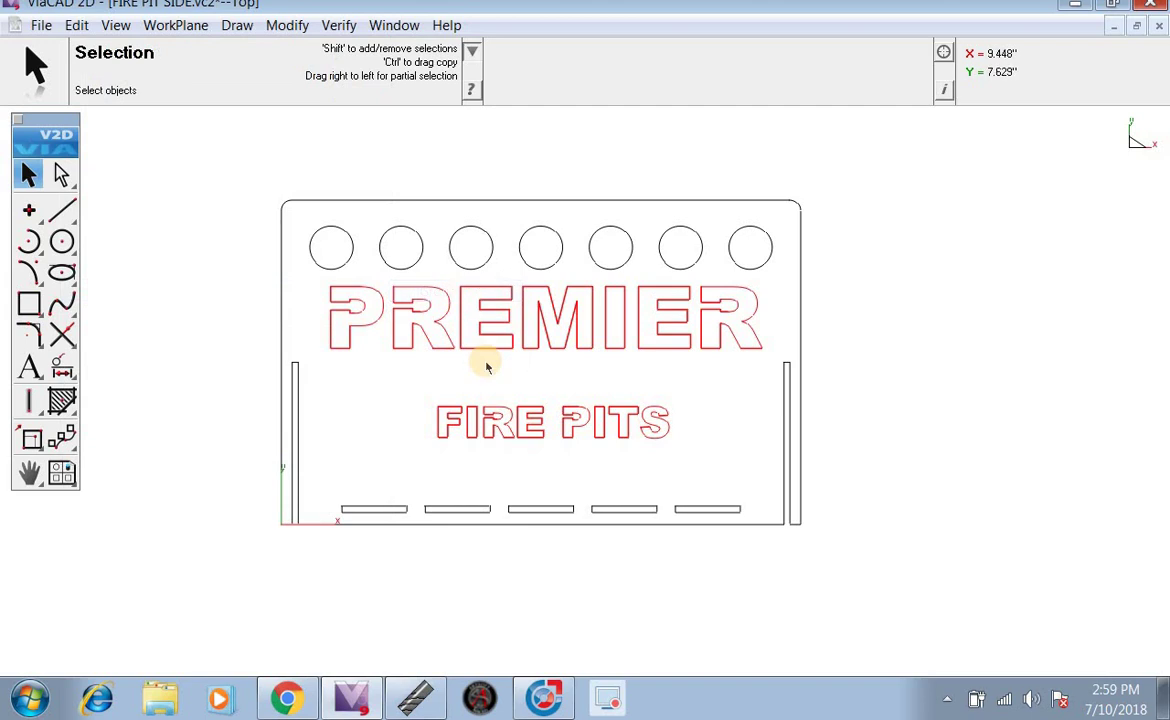
left_click(485, 367)
left_click(488, 340)
left_click(698, 450)
Step: Group the whole side panel, including its outline, circles, slots and lettering
mouse_move(907, 575)
left_mouse_down()
mouse_move(661, 379)
mouse_move(167, 160)
left_mouse_up()
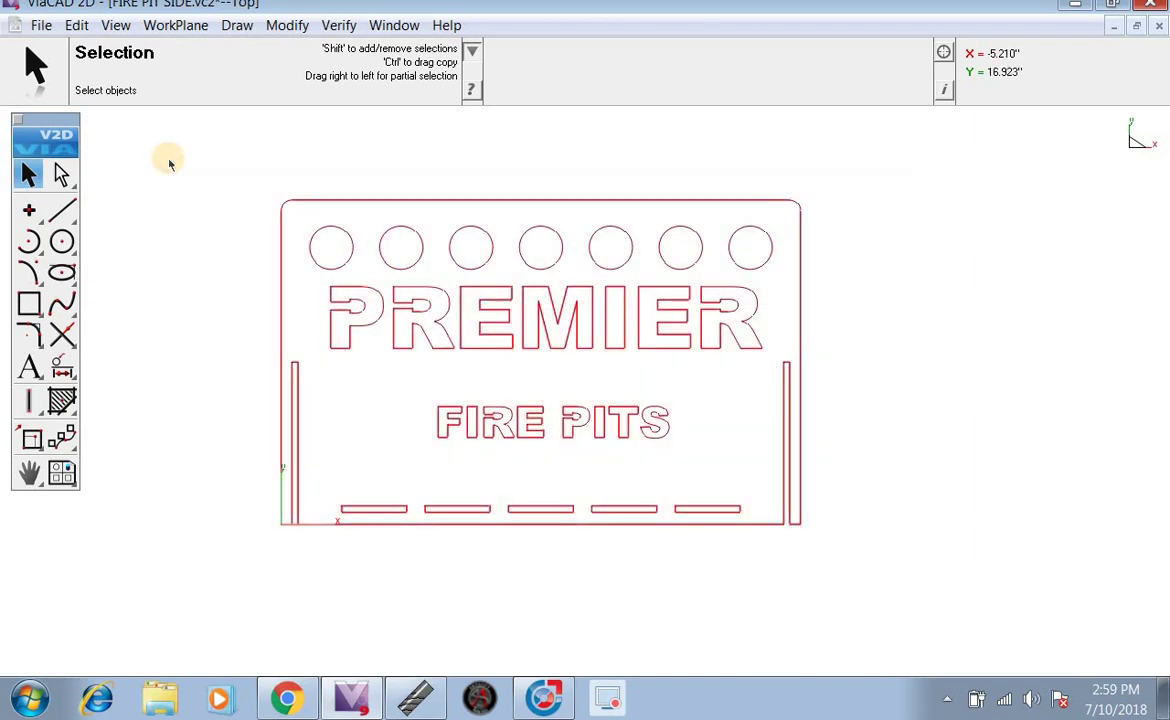
left_click(86, 30)
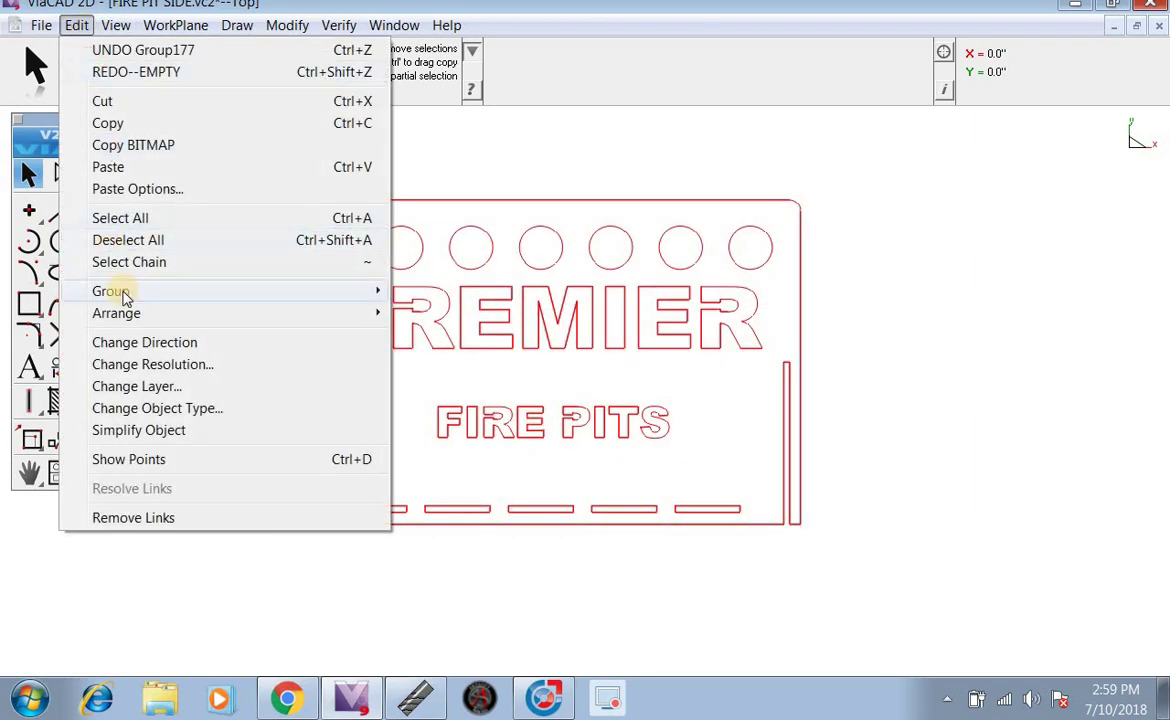
mouse_move(124, 297)
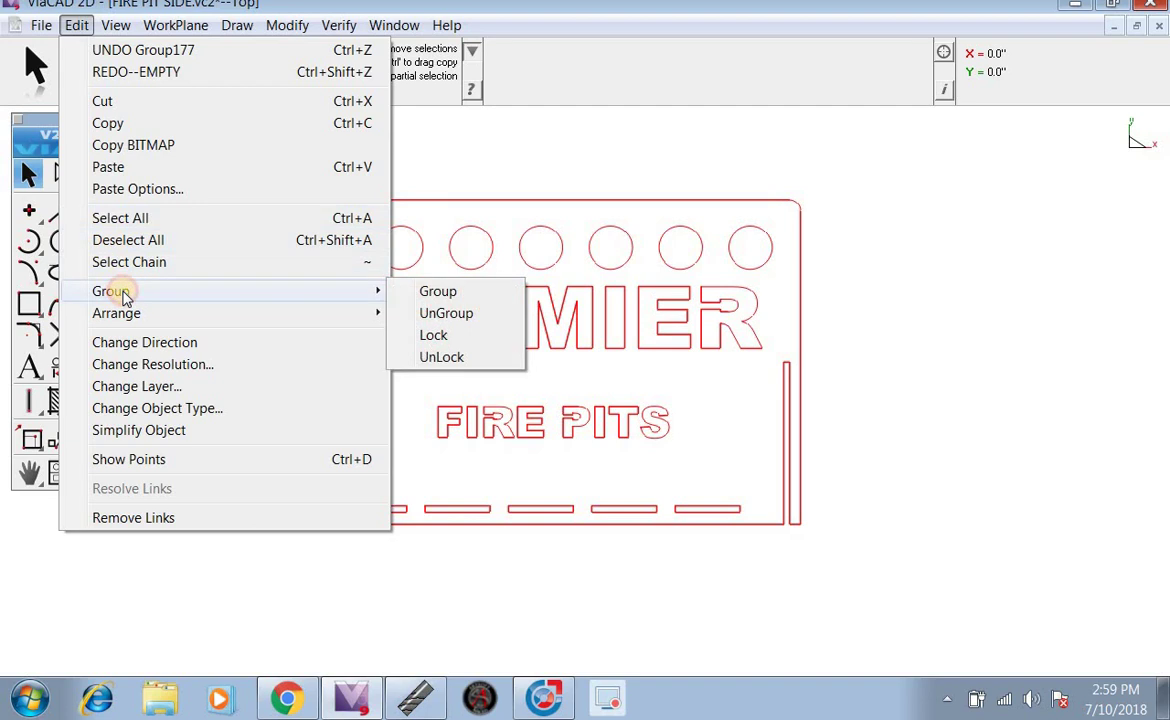
left_click(437, 292)
left_click(396, 375)
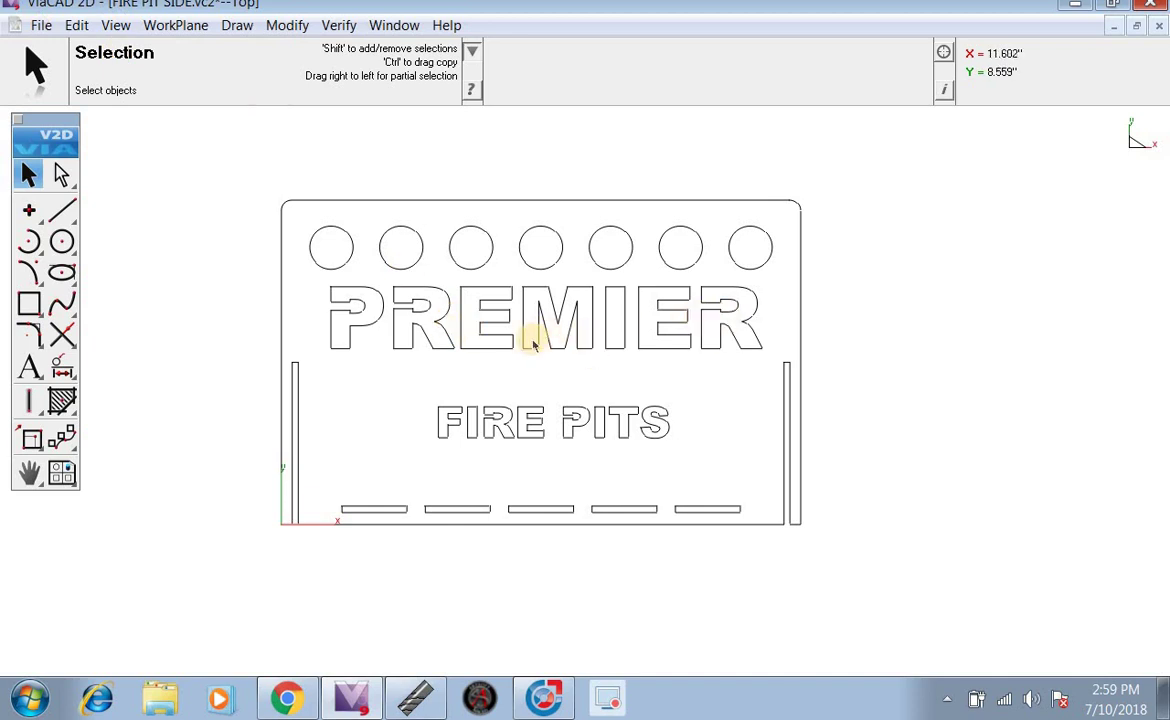
Step: Ungroup the whole side panel drawing
left_click(78, 25)
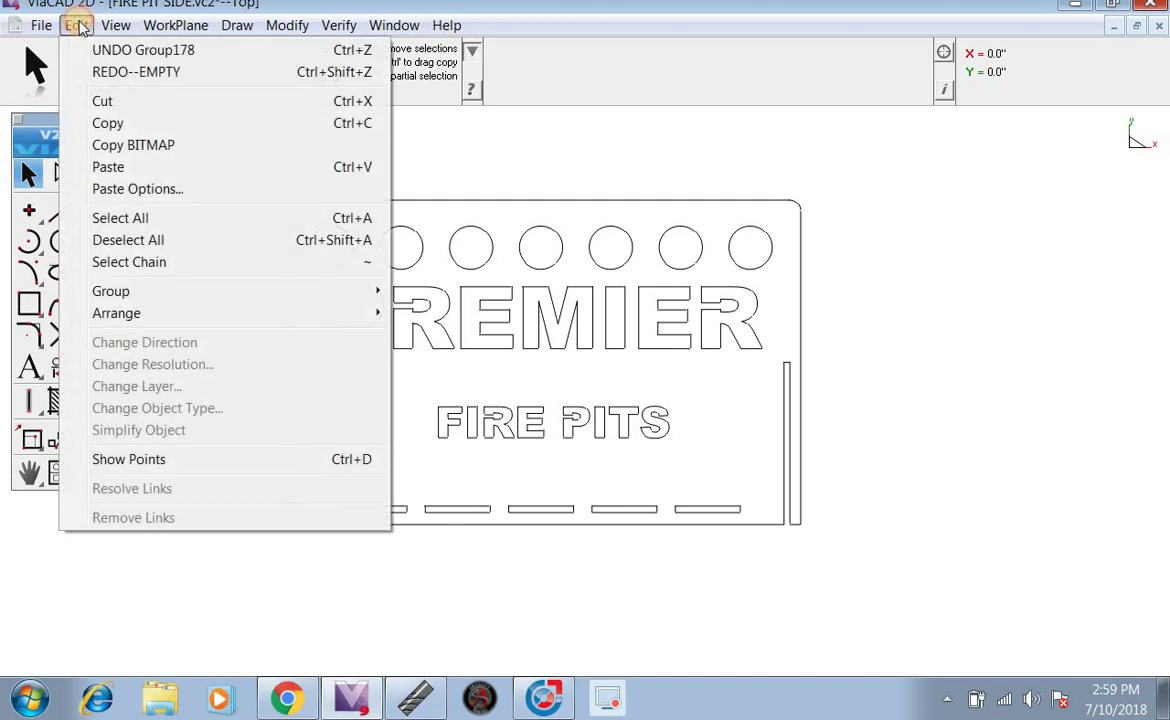
left_click(78, 25)
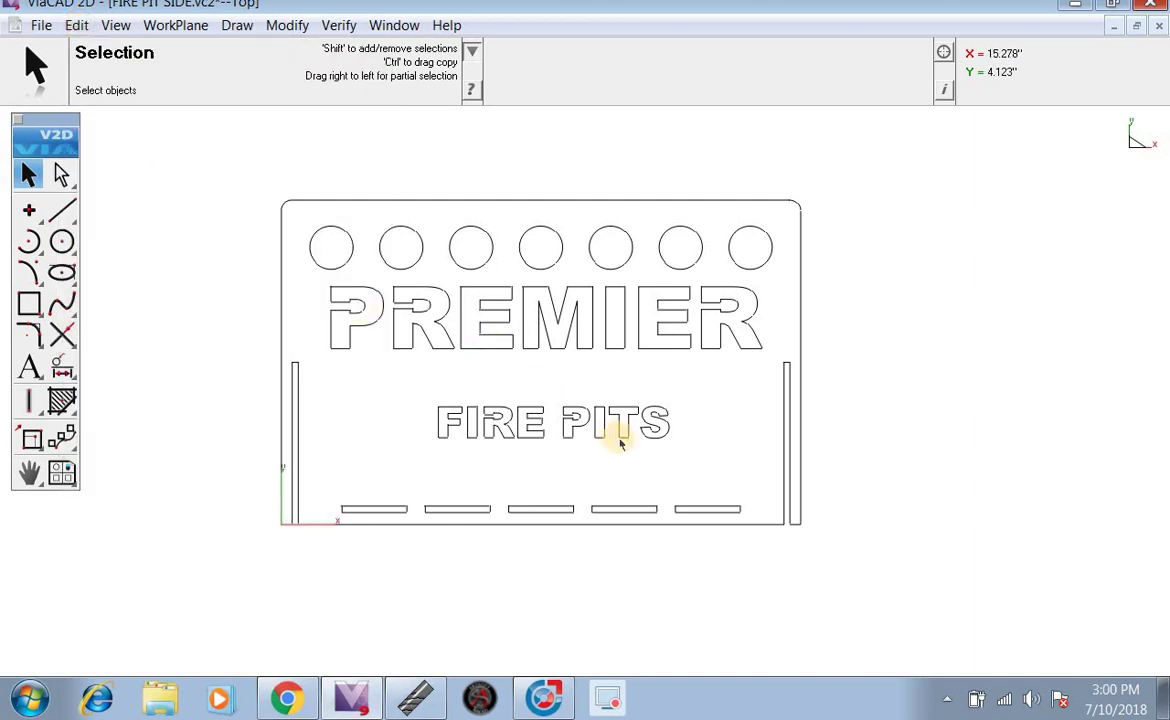
mouse_move(757, 467)
left_mouse_down()
mouse_move(332, 292)
mouse_move(337, 311)
left_mouse_up()
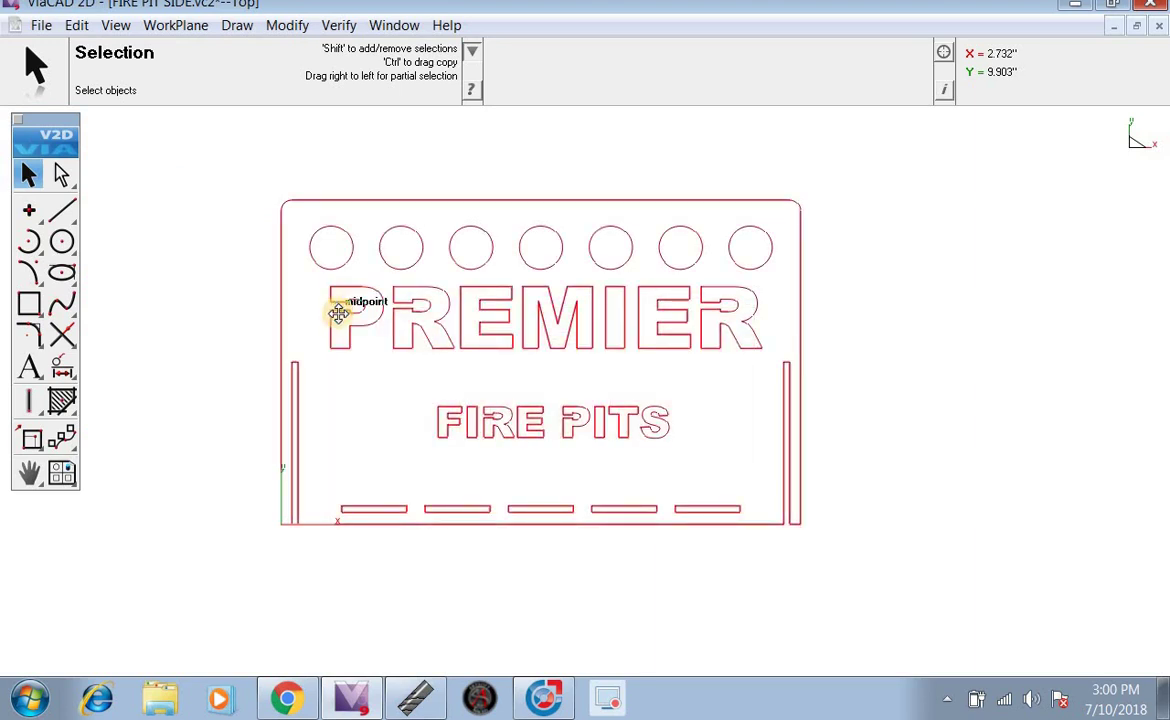
left_click(77, 25)
mouse_move(128, 291)
left_click(438, 311)
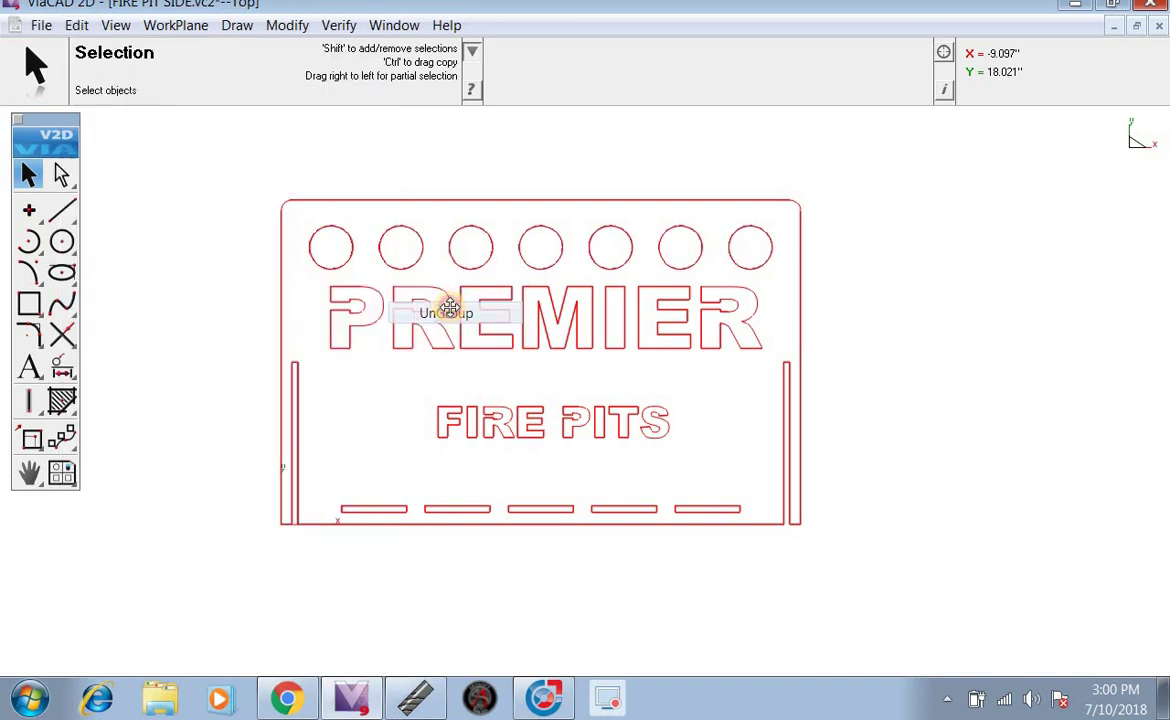
Step: Delete the PREMIER and FIRE PITS lettering from the panel together with its dependencies
left_click_drag(775, 487, 336, 279)
key("Delete")
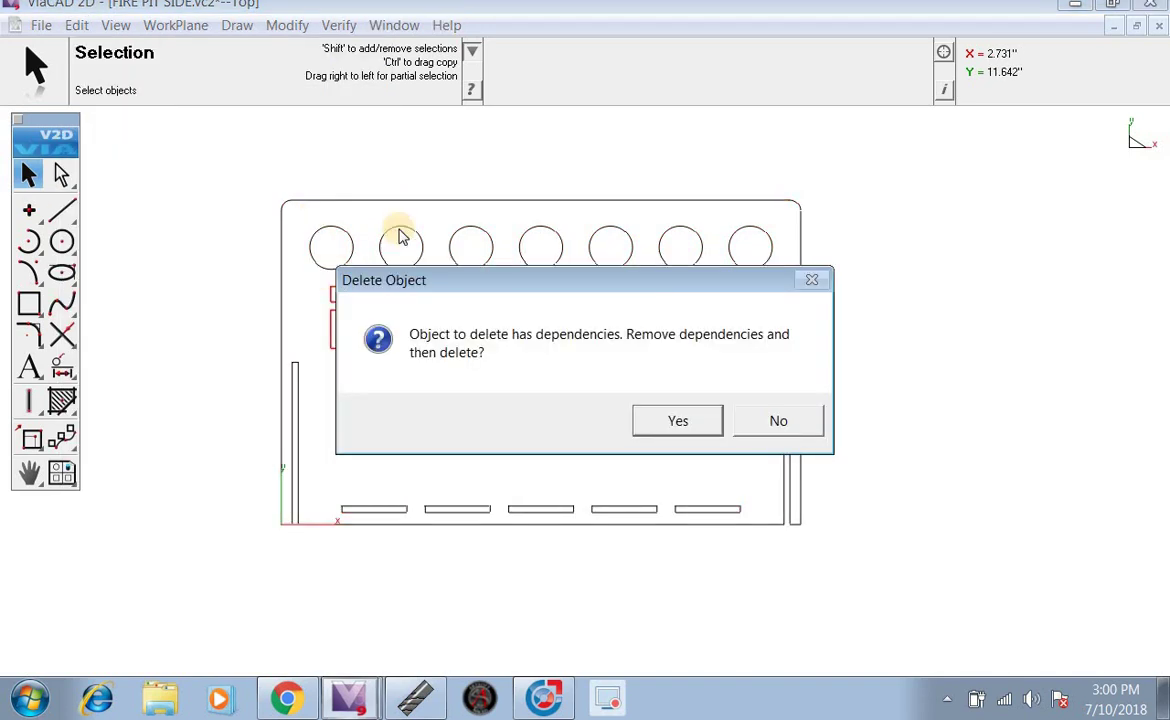
left_click(663, 421)
left_click(76, 25)
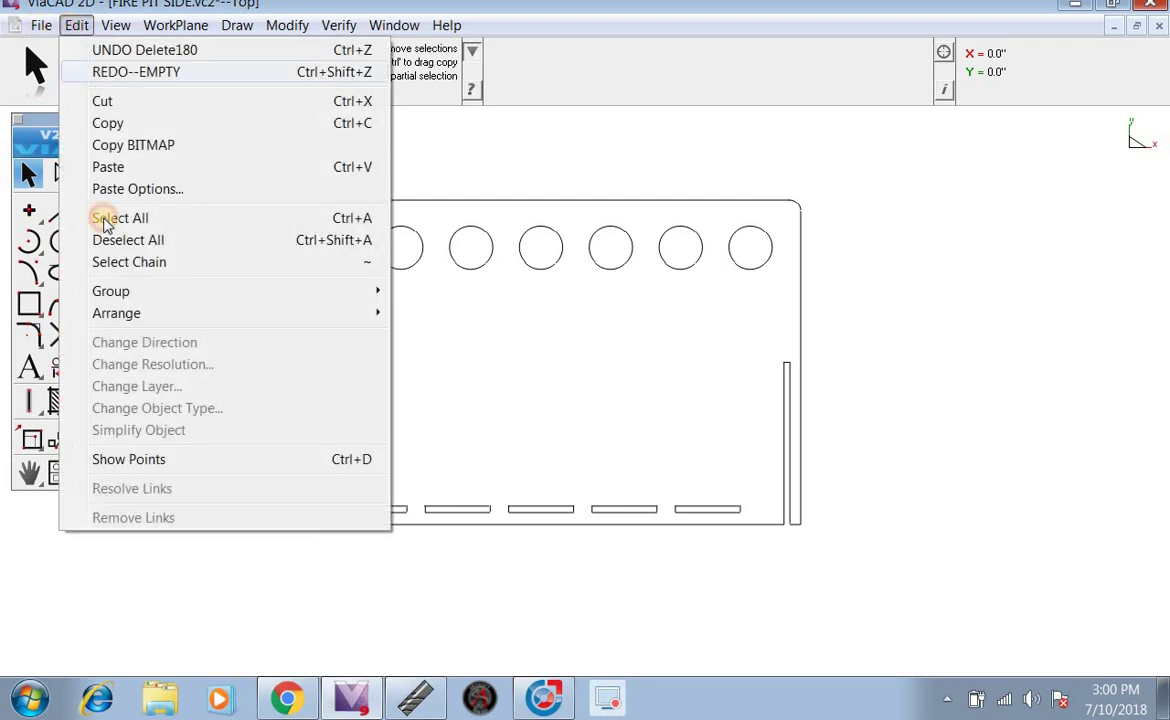
left_click(136, 167)
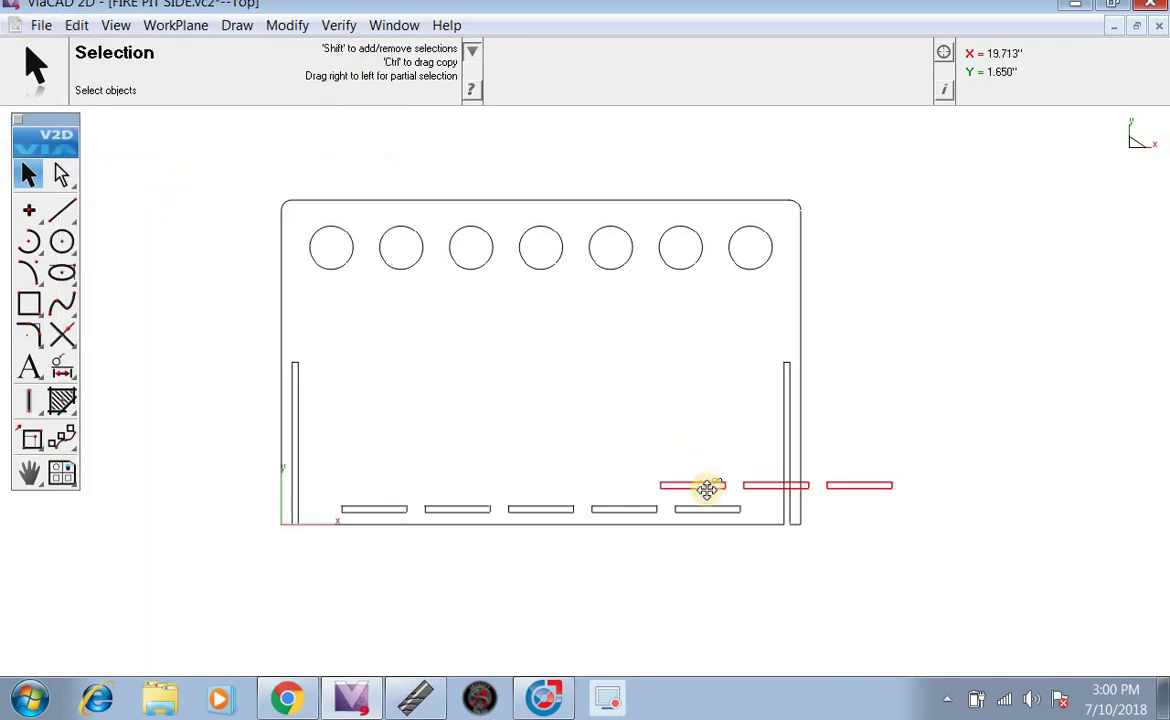
key("Delete")
left_click(679, 426)
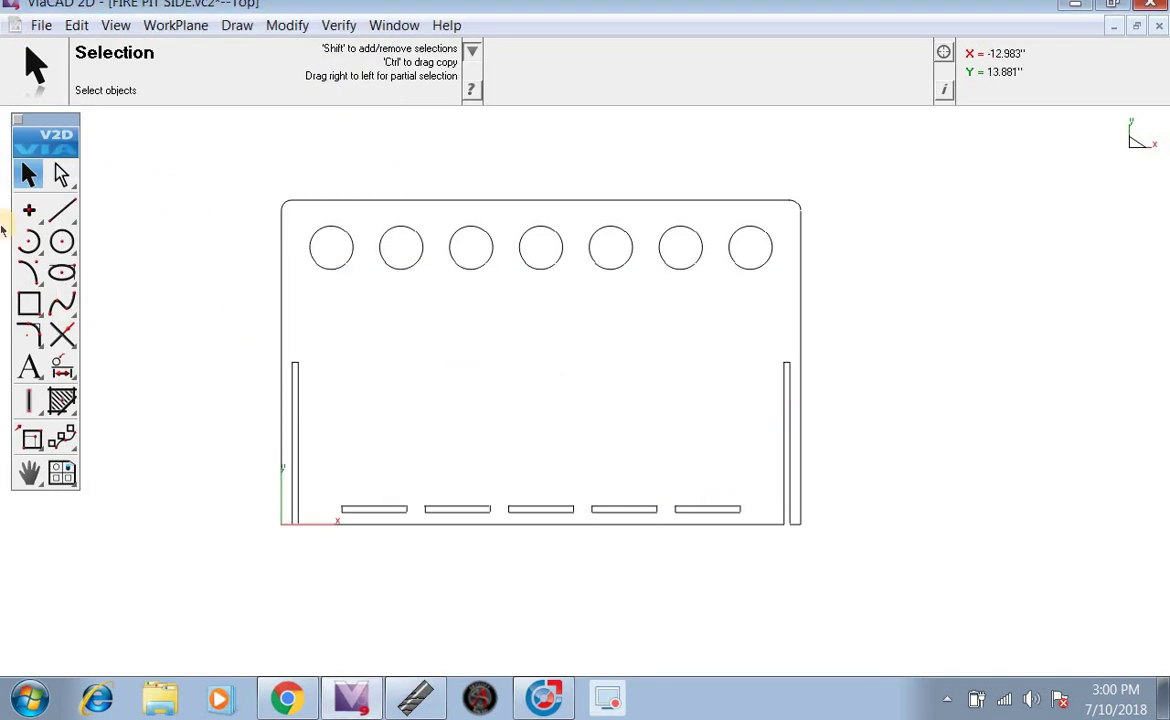
Step: Place the horizontal text PREMIER near the middle of the panel
left_click(29, 367)
left_click(489, 350)
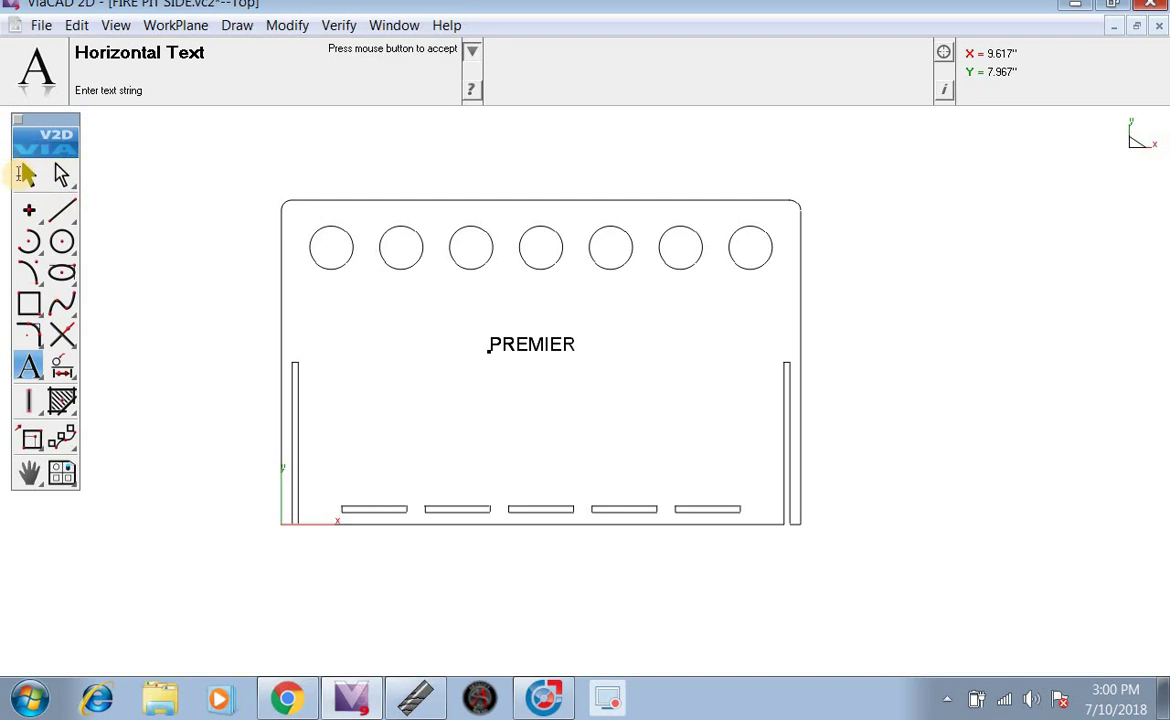
left_click(29, 176)
Step: Set the PREMIER text to Arial Black at size 288 and center it beneath the row of circles
left_click(514, 343)
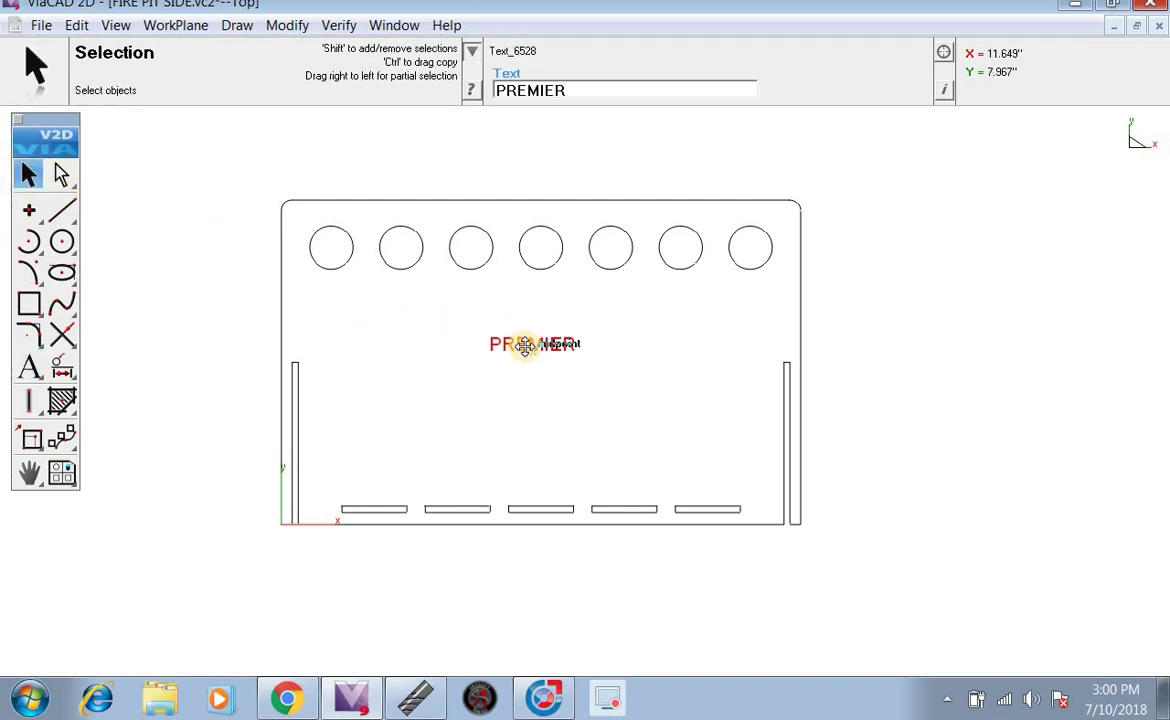
double_click(525, 345)
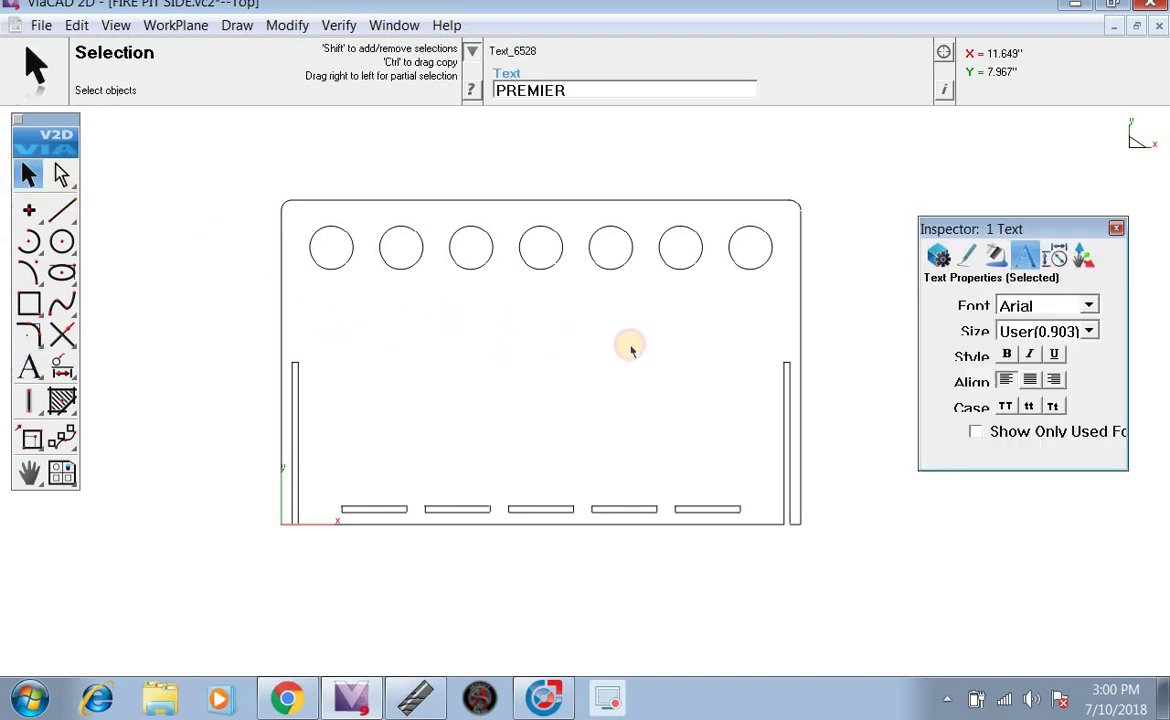
left_click(1089, 331)
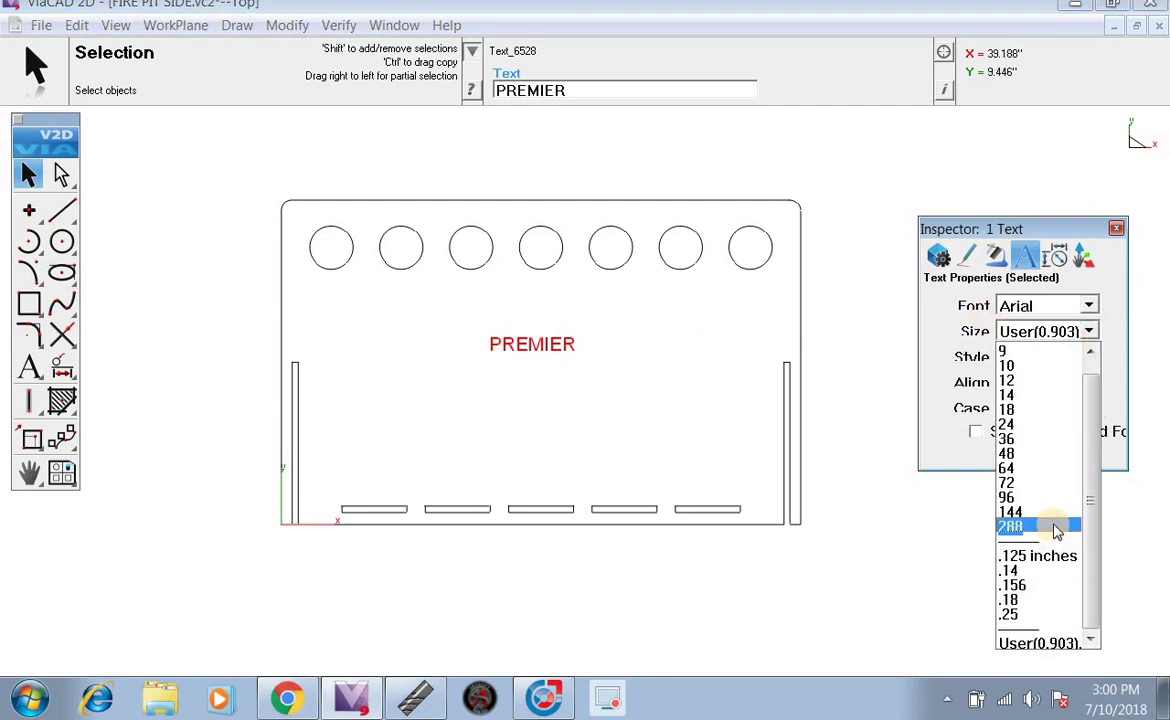
left_click(1010, 526)
left_click(1089, 305)
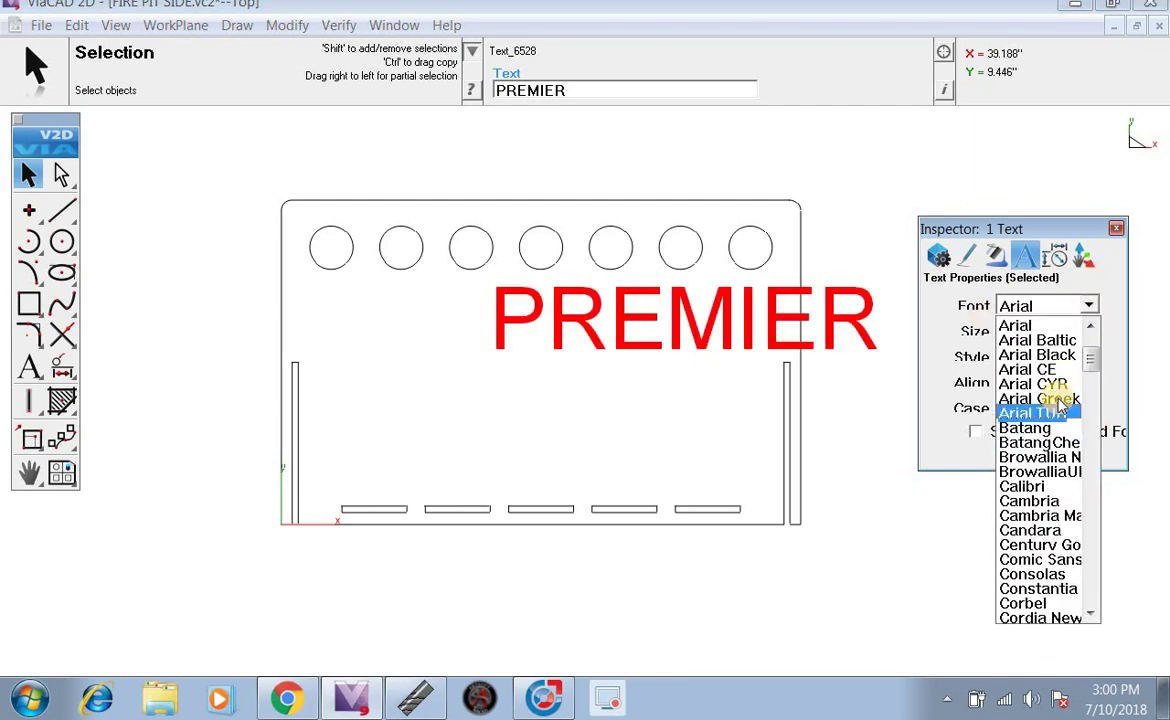
left_click(1058, 366)
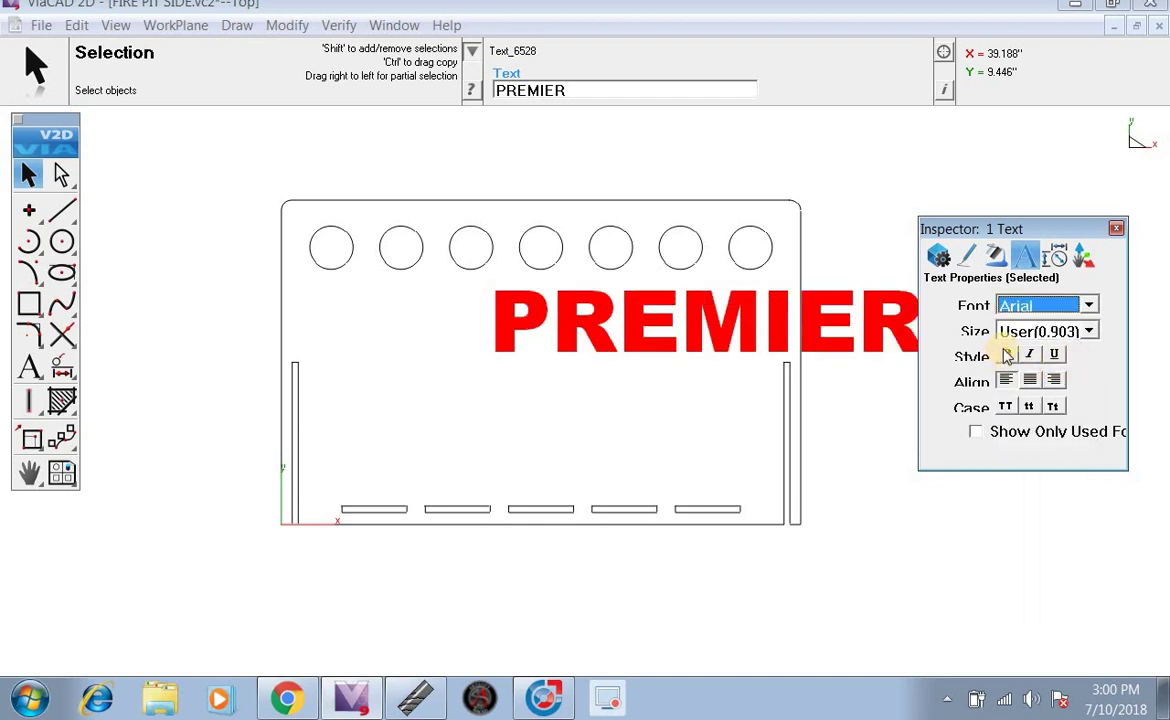
left_click_drag(705, 343, 556, 321)
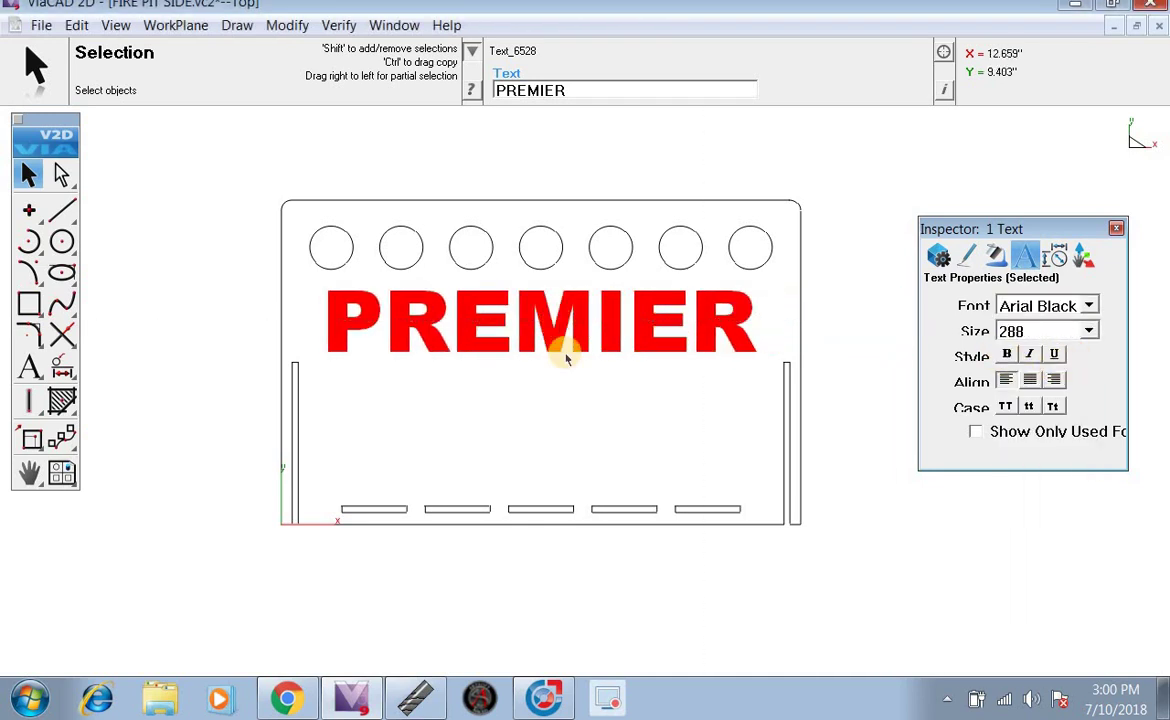
Step: Place the horizontal text FIRE PITS on the panel below PREMIER
left_click(29, 368)
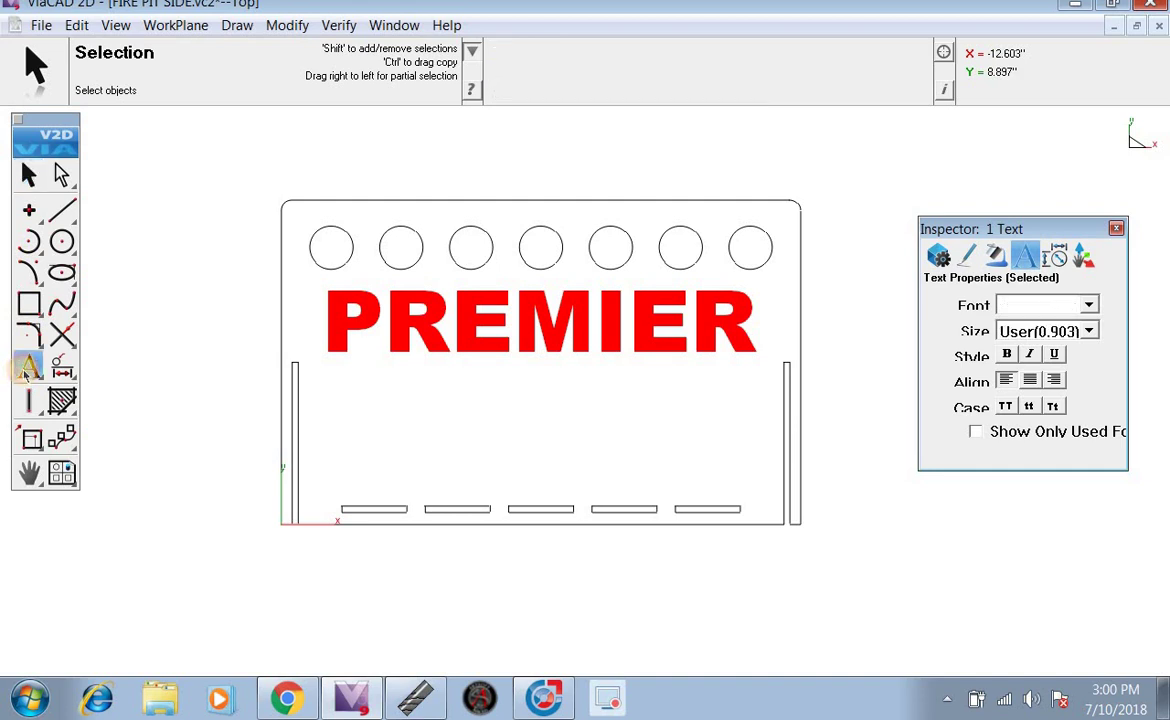
left_click(517, 419)
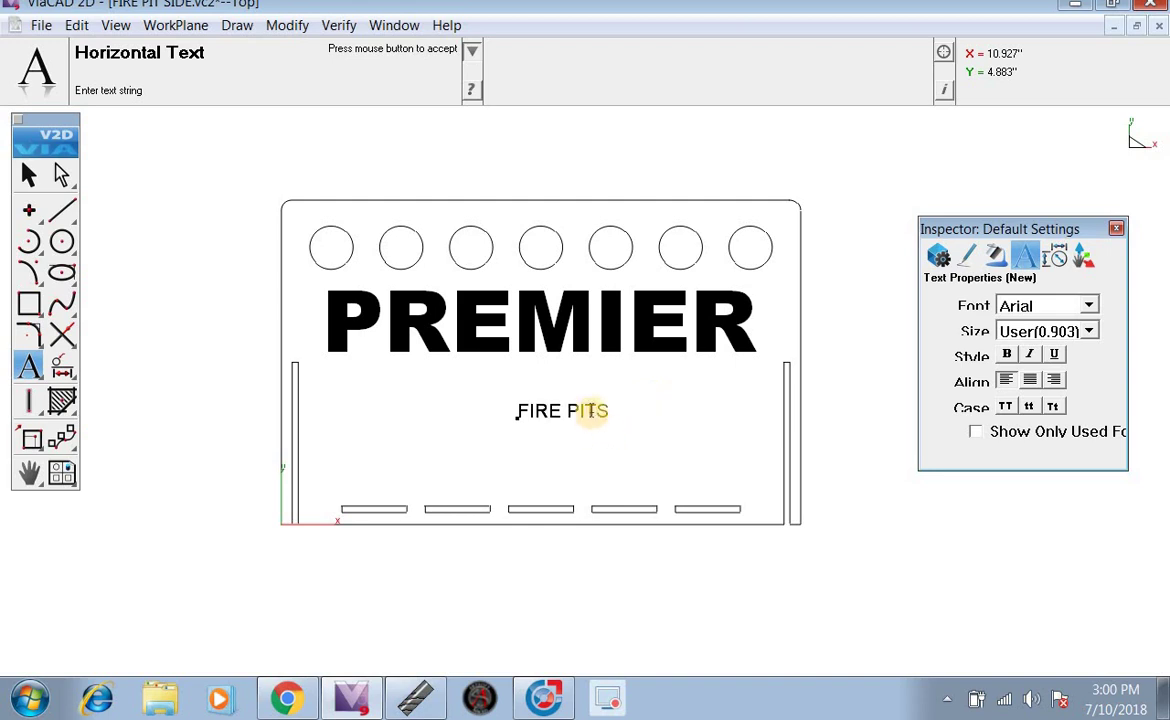
left_click(30, 175)
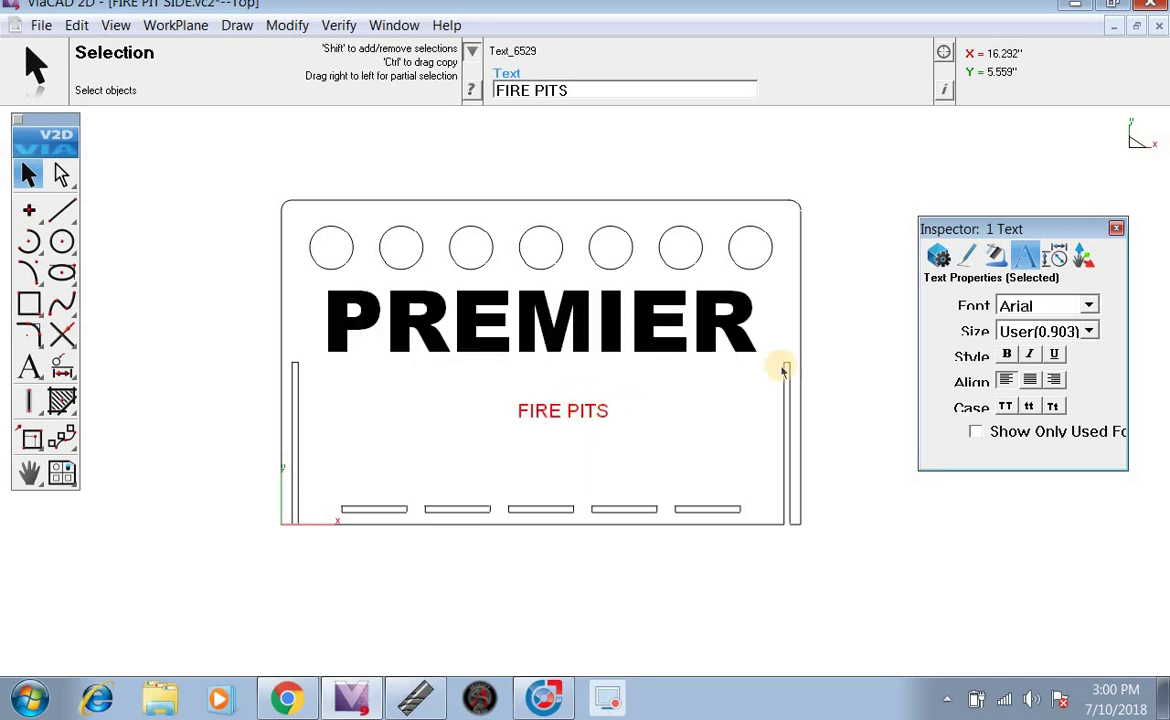
Step: Set the FIRE PITS text to Arial Black at size 144 and center it beneath PREMIER
left_click(1020, 331)
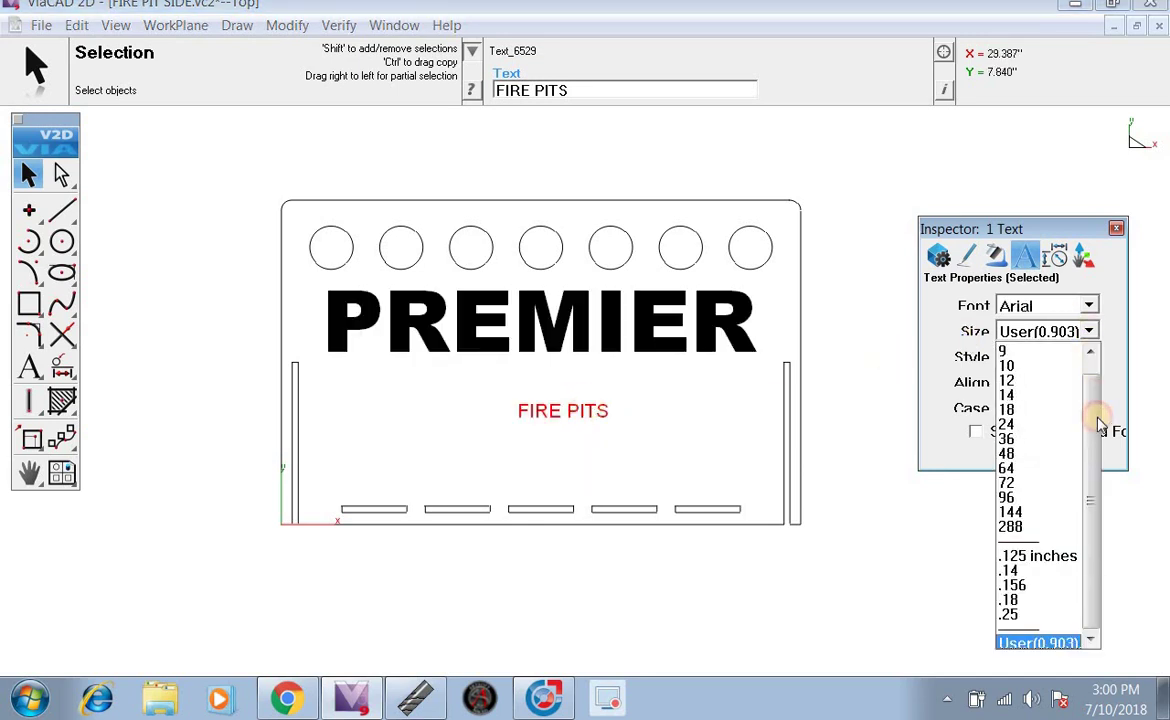
left_click(1045, 513)
left_click(1088, 306)
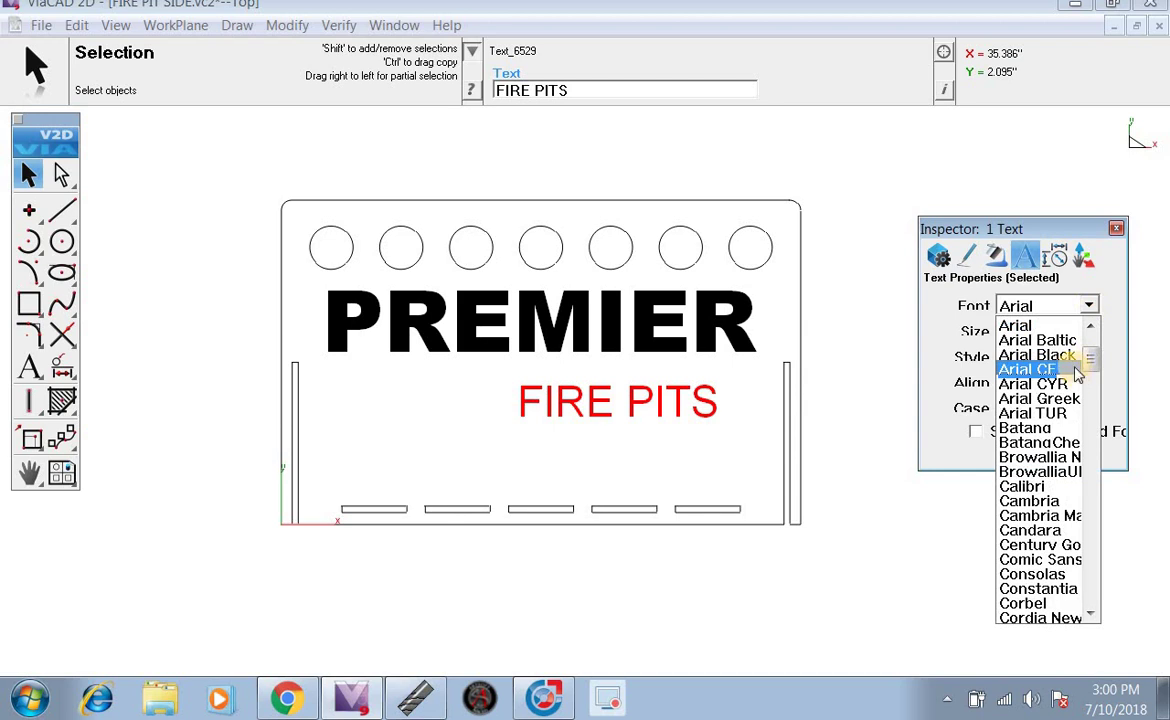
left_click(1075, 362)
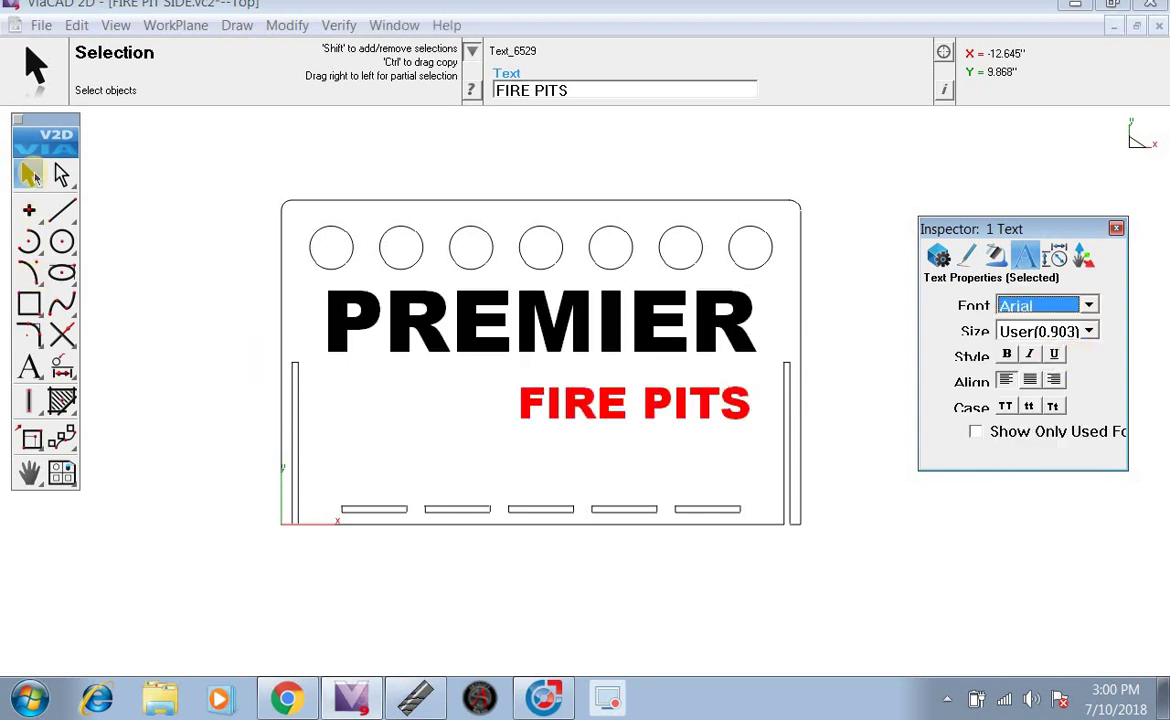
left_click(30, 175)
left_click_drag(600, 405, 531, 416)
left_click(760, 477)
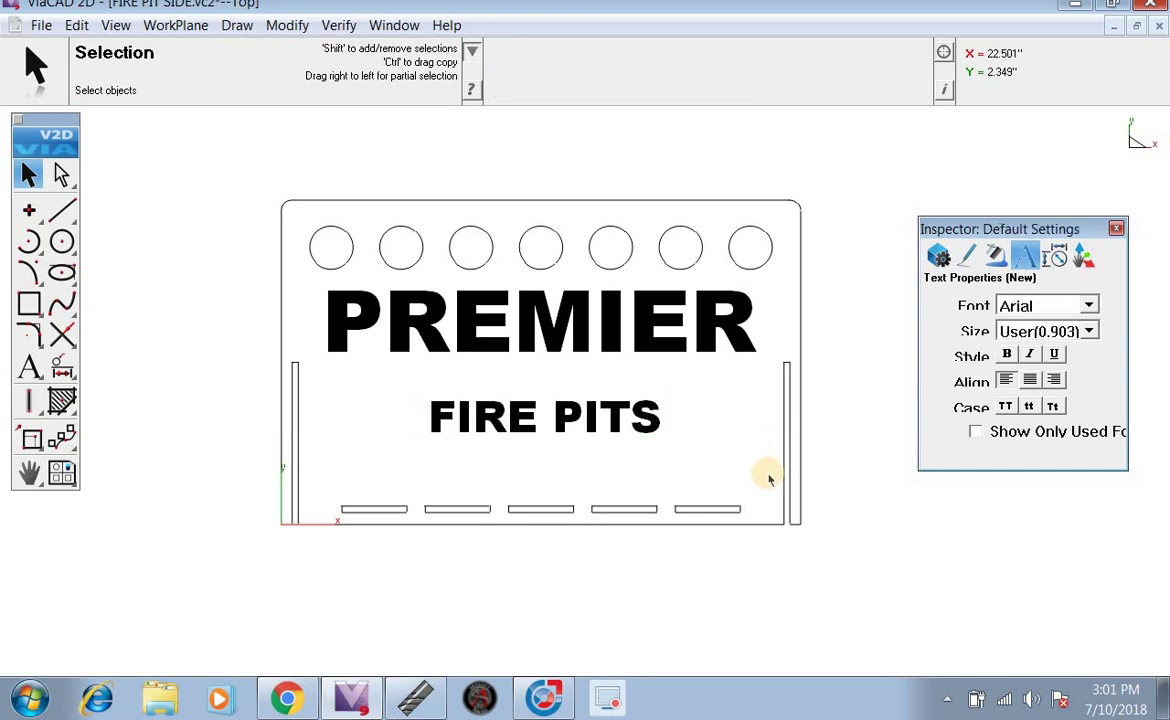
Step: Convert the PREMIER and FIRE PITS texts to the Curve object type, deleting the originals and using the work layer
left_click_drag(777, 484, 313, 281)
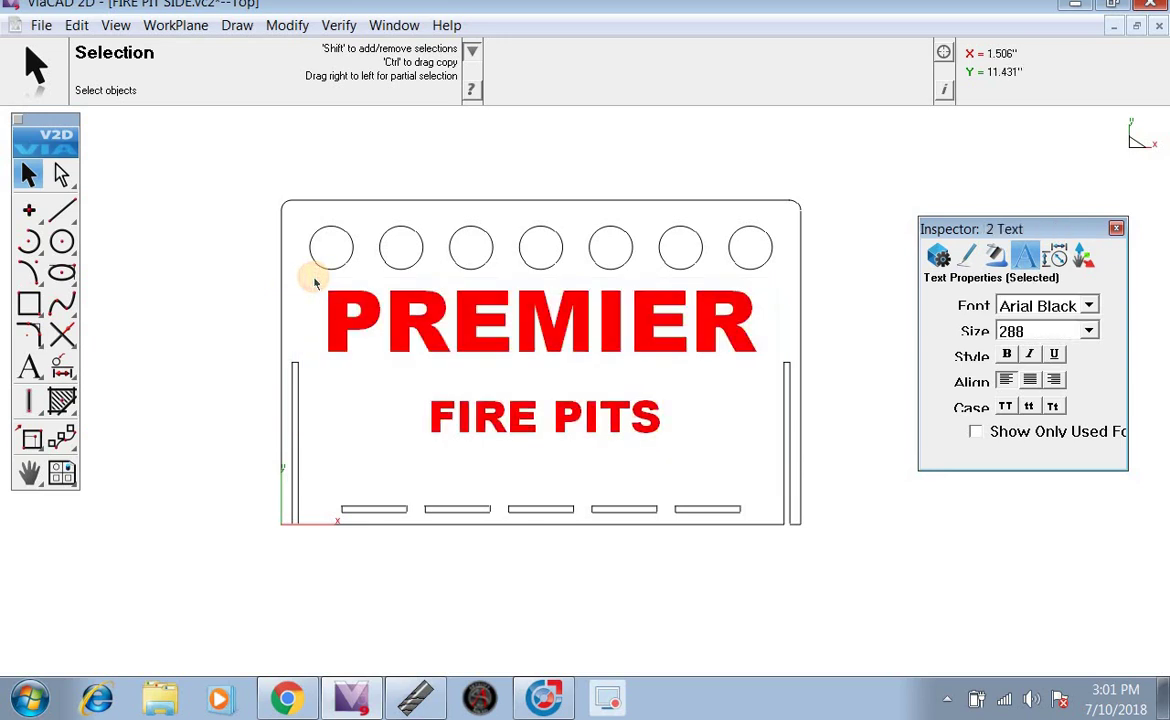
left_click(80, 25)
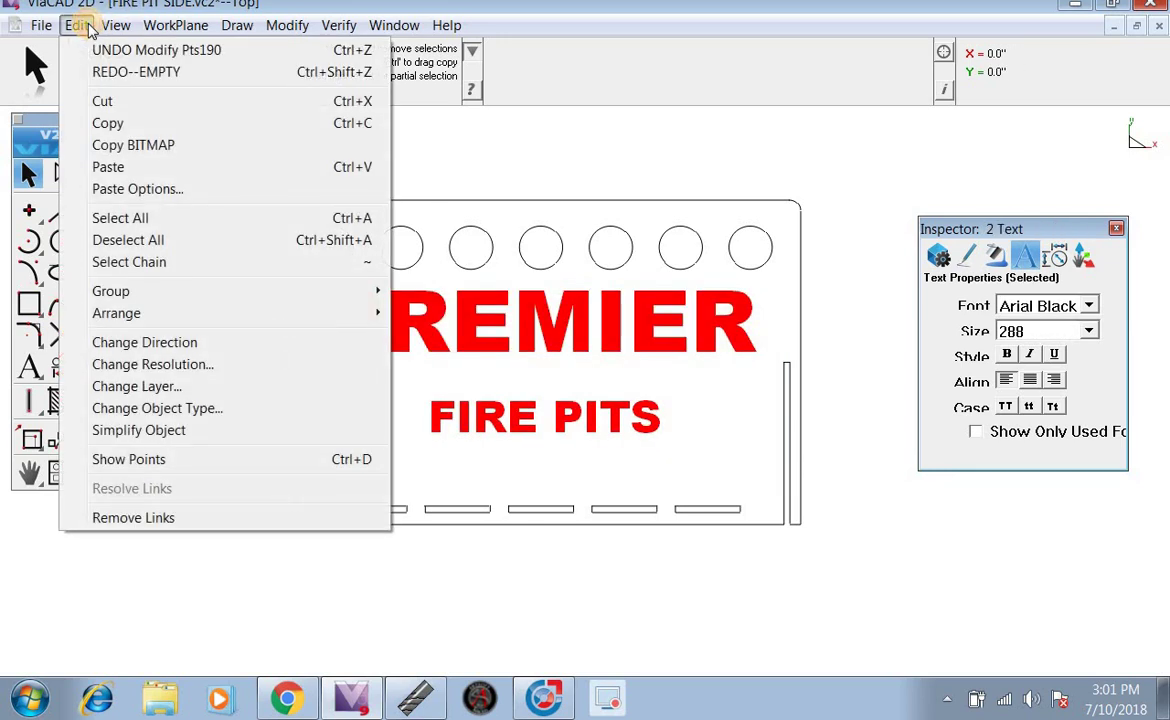
left_click(190, 418)
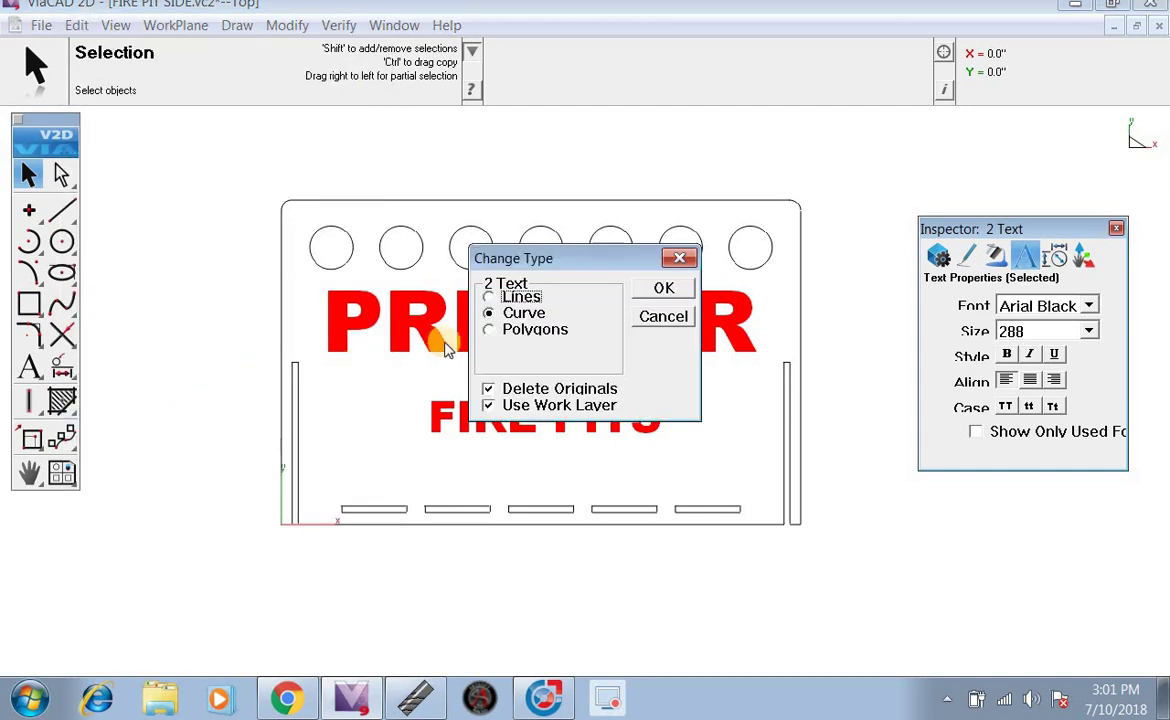
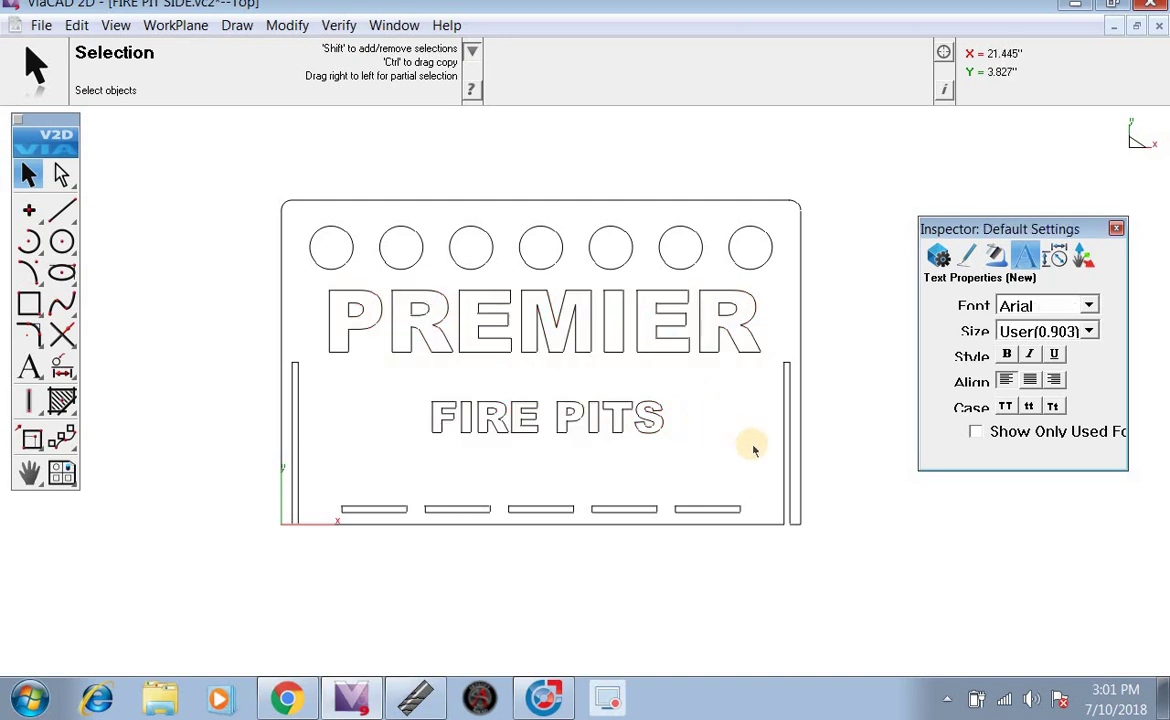
Step: Ungroup the PREMIER and FIRE PITS curve outlines into separate lines and curves
left_click_drag(776, 464, 322, 277)
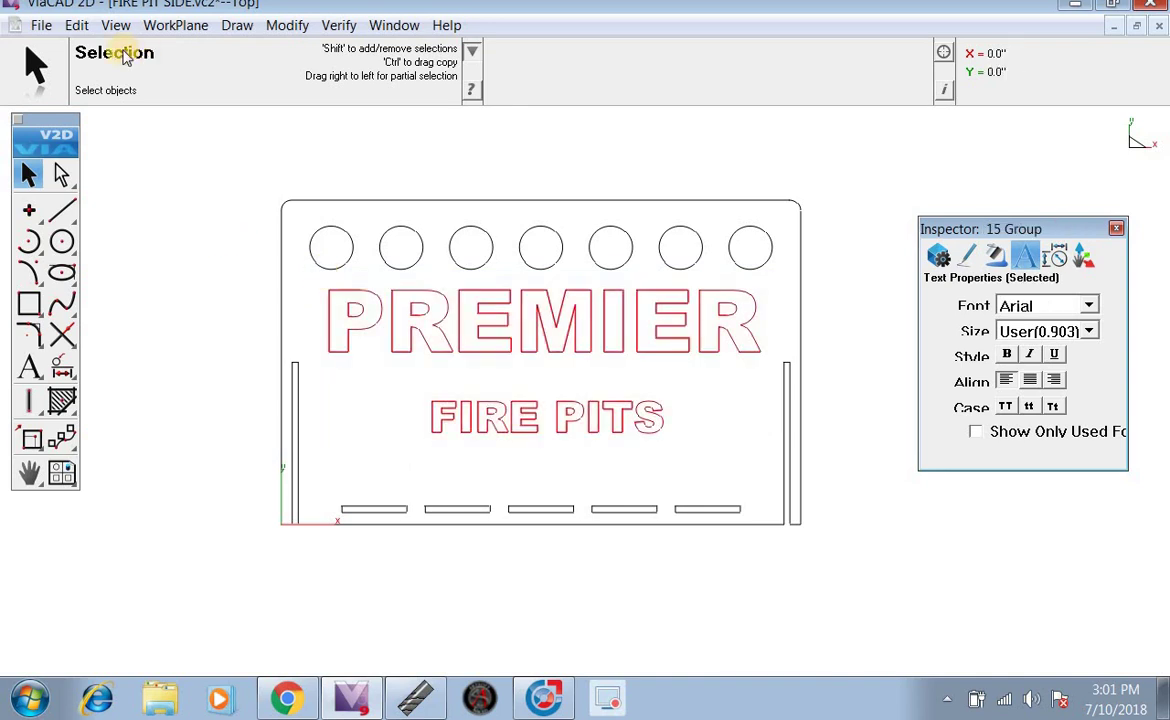
left_click(78, 26)
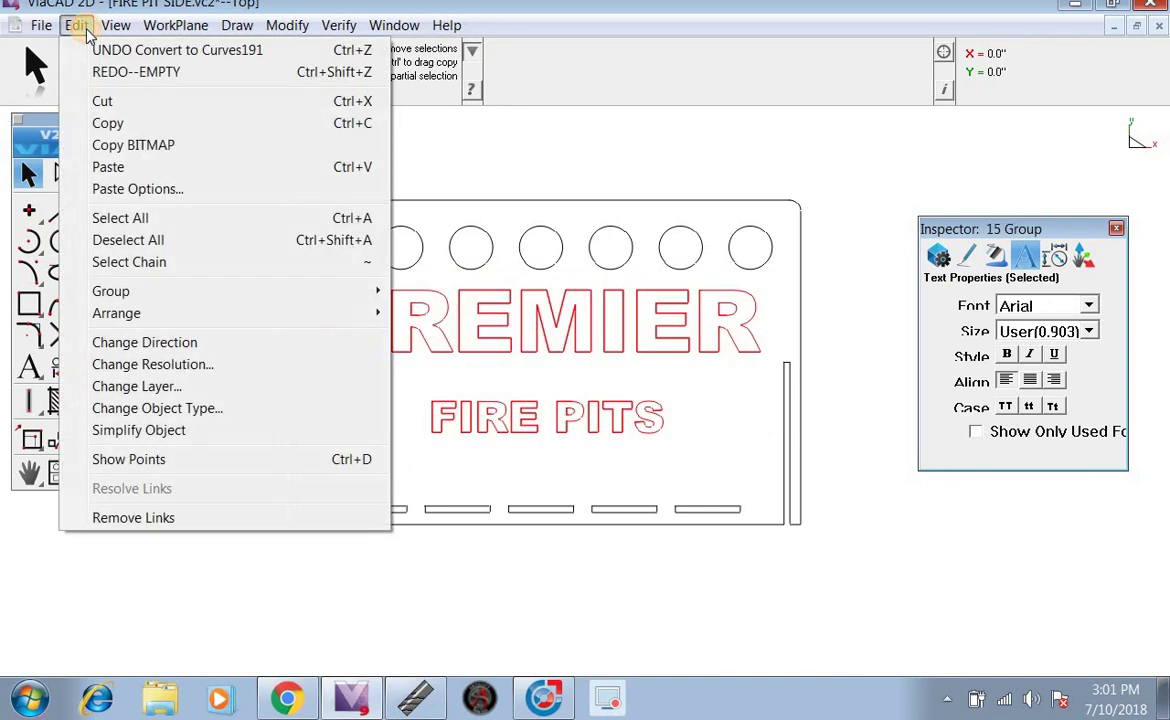
mouse_move(120, 290)
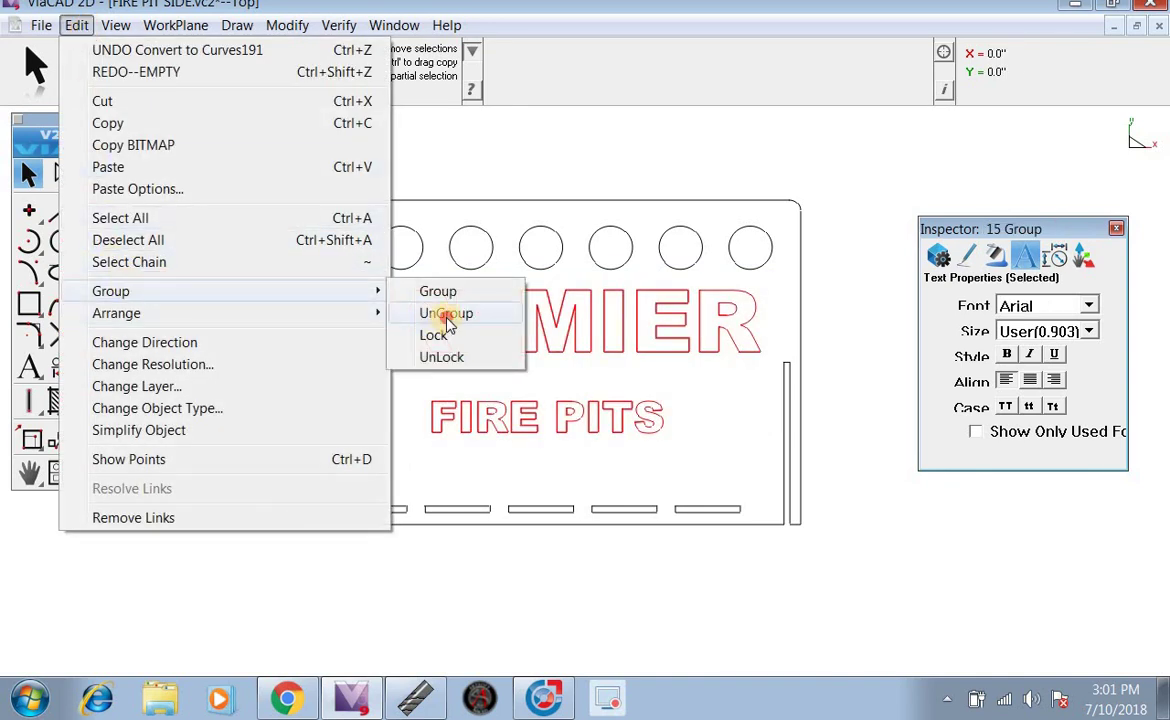
left_click(446, 314)
left_click(438, 362)
Step: Delete the bottom edge of the letter F in FIRE and close the Inspector
scroll(471, 476, "up", 2)
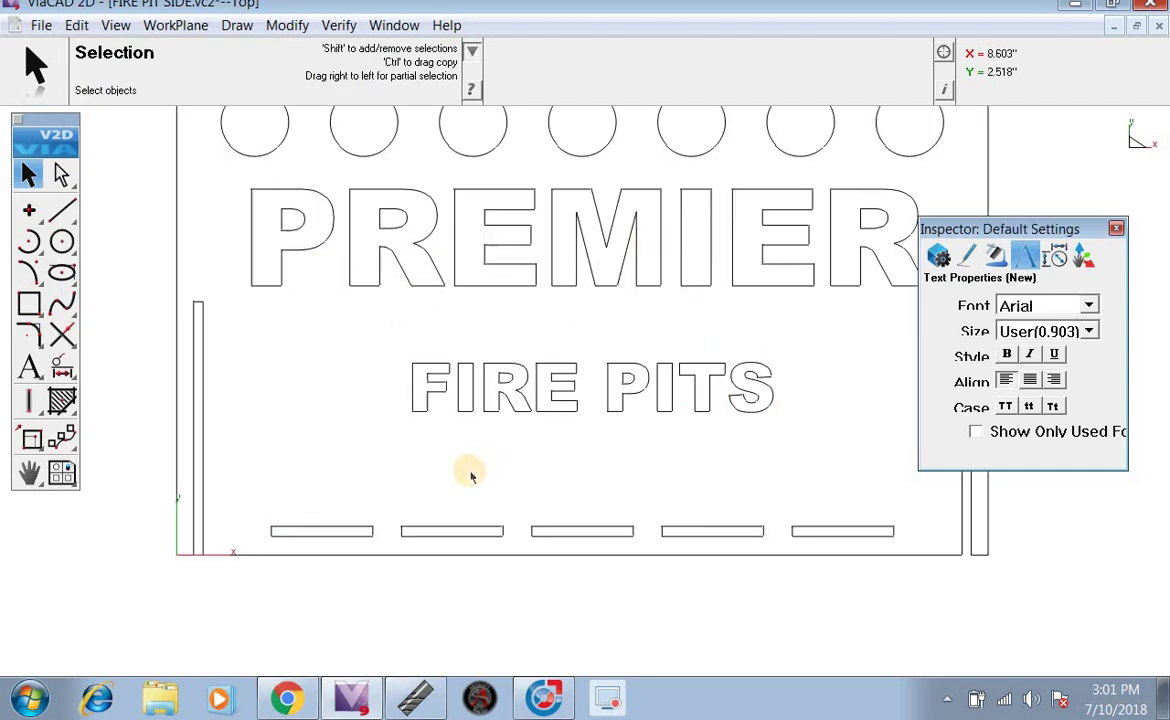
scroll(471, 476, "up", 2)
scroll(474, 279, "down", 4)
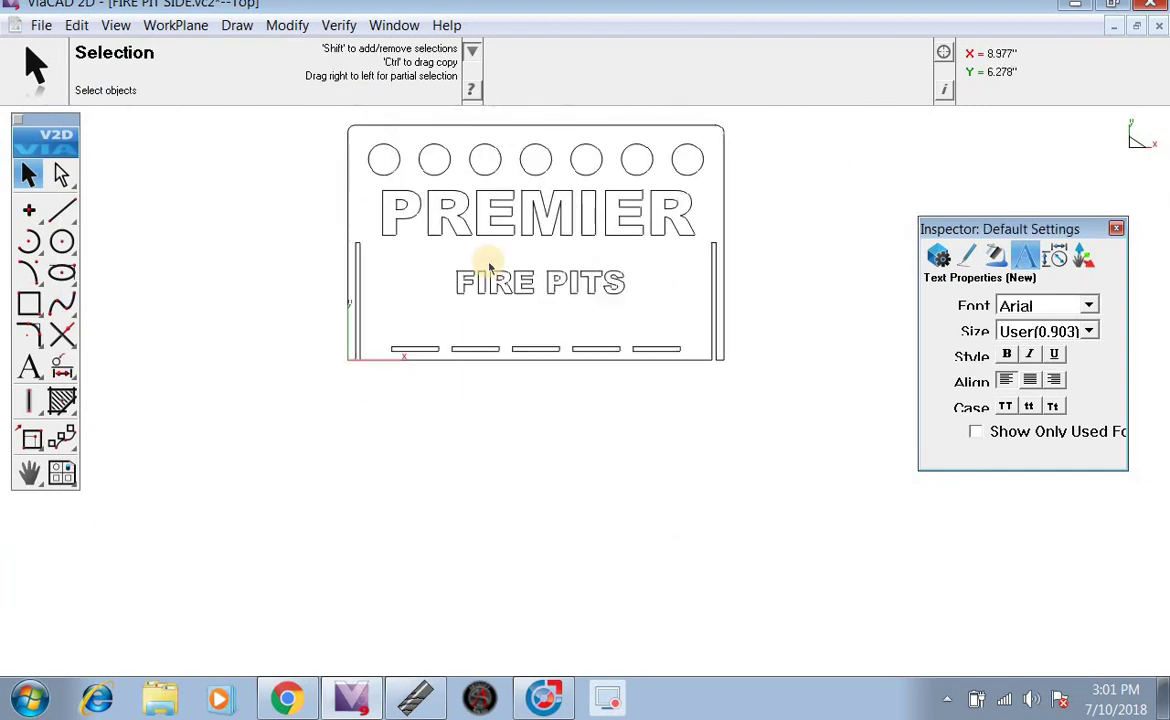
scroll(508, 183, "up", 3)
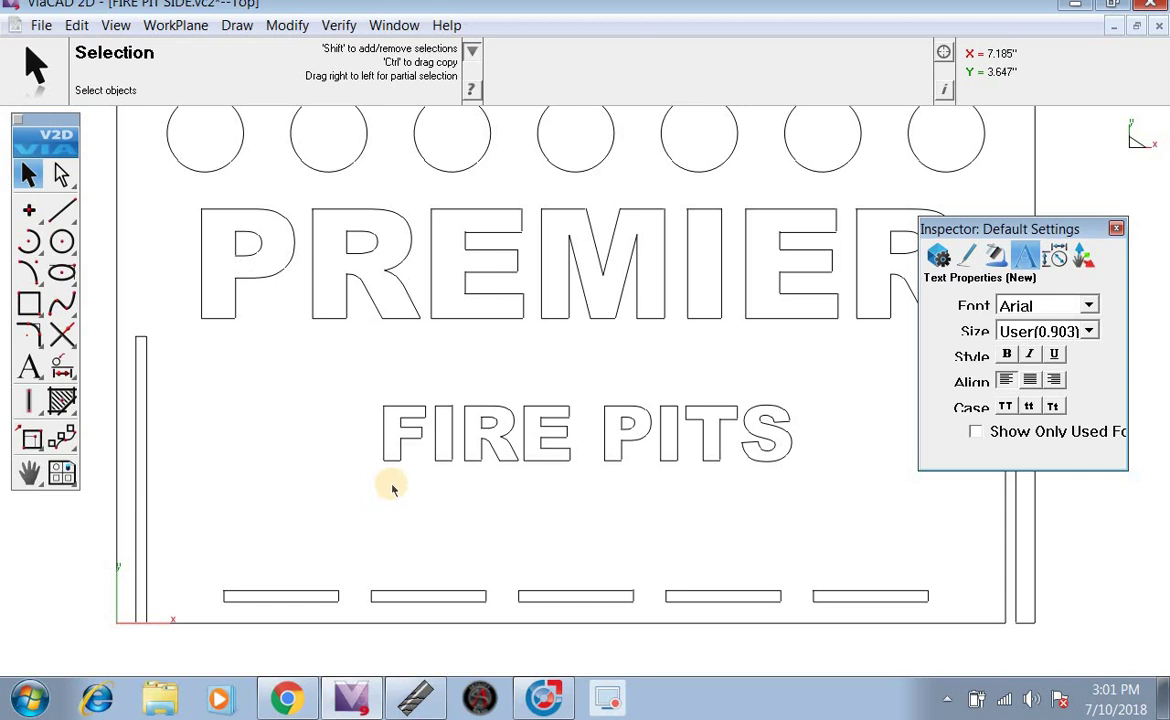
scroll(393, 485, "up", 4)
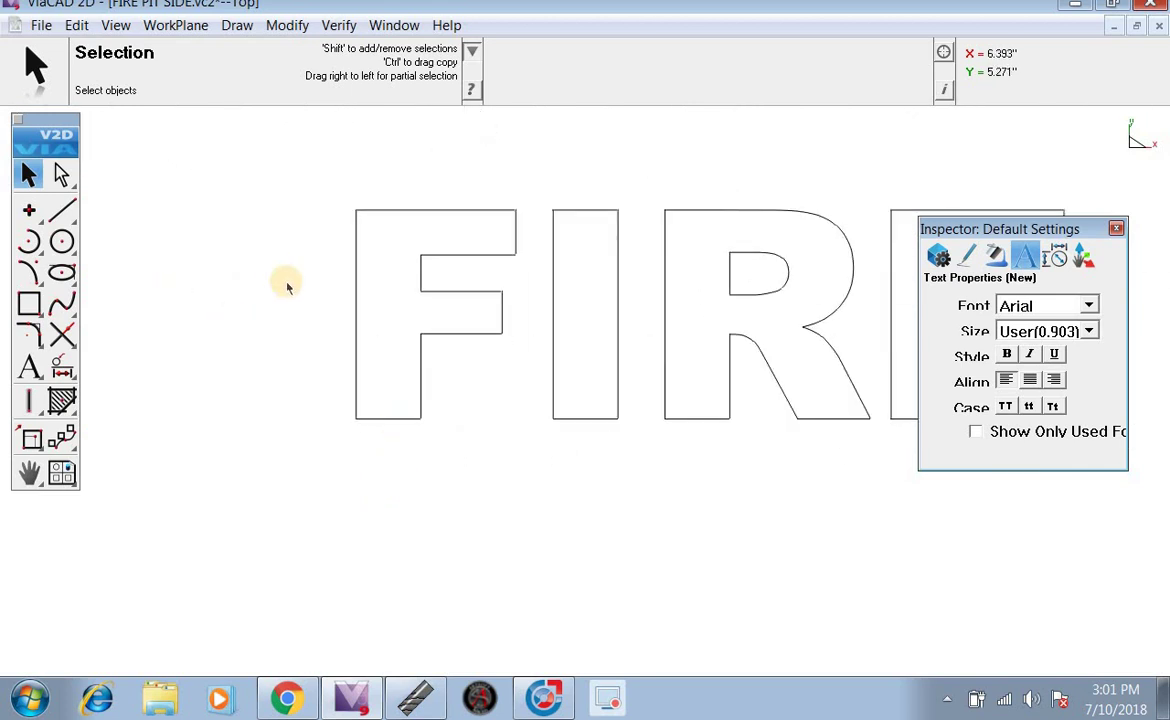
scroll(391, 430, "up", 2)
scroll(387, 426, "down", 3)
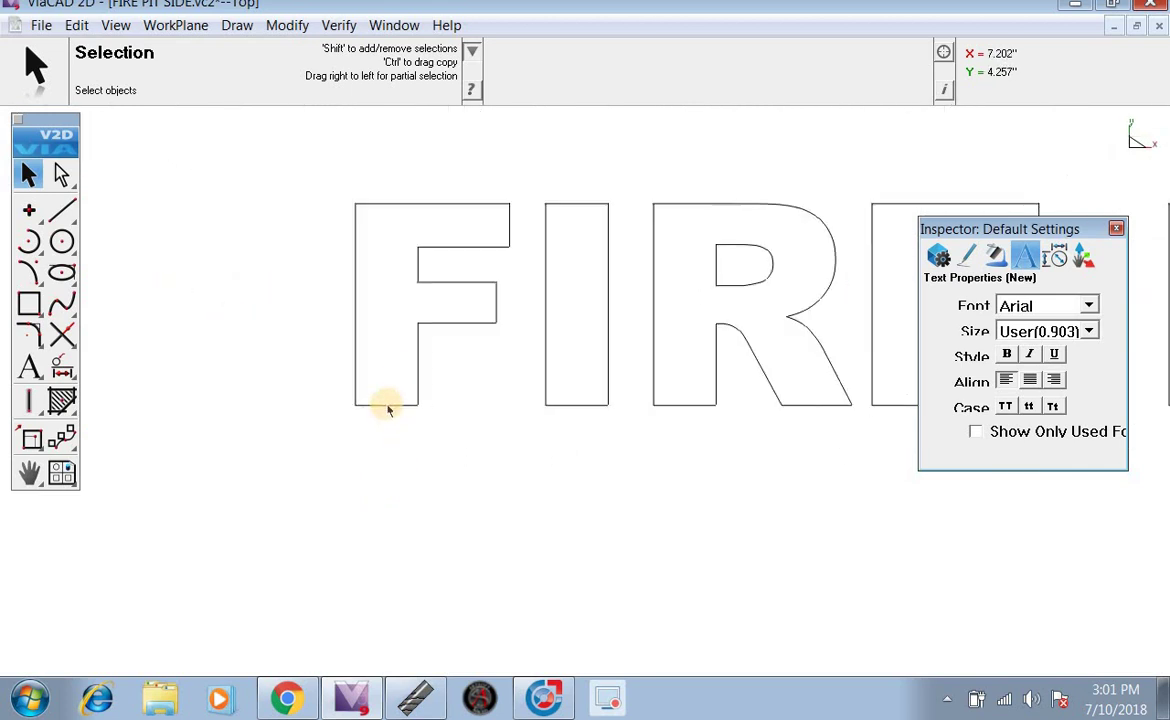
left_click(387, 405)
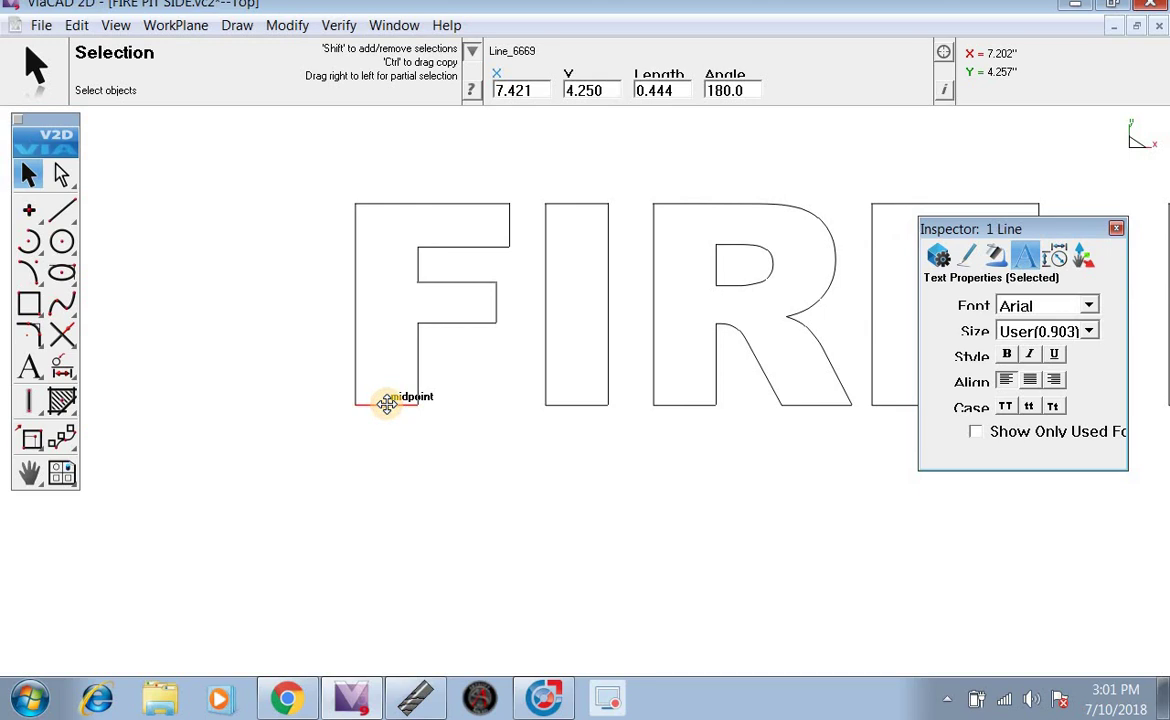
key("shift")
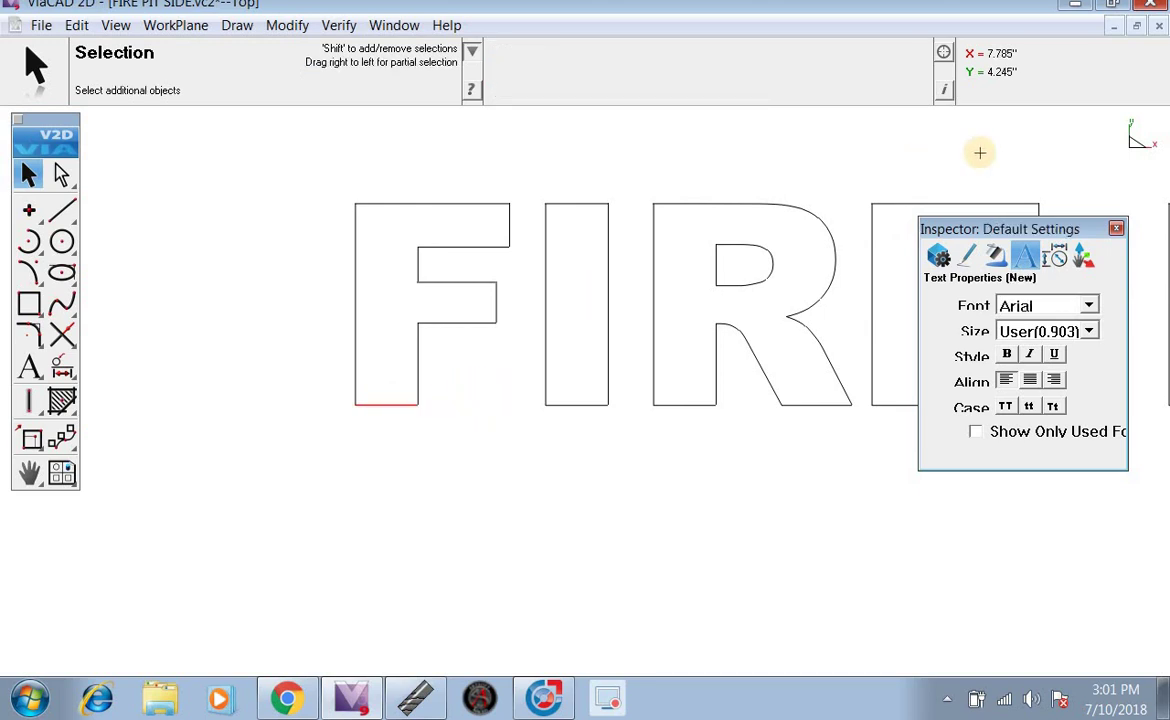
left_click(26, 174)
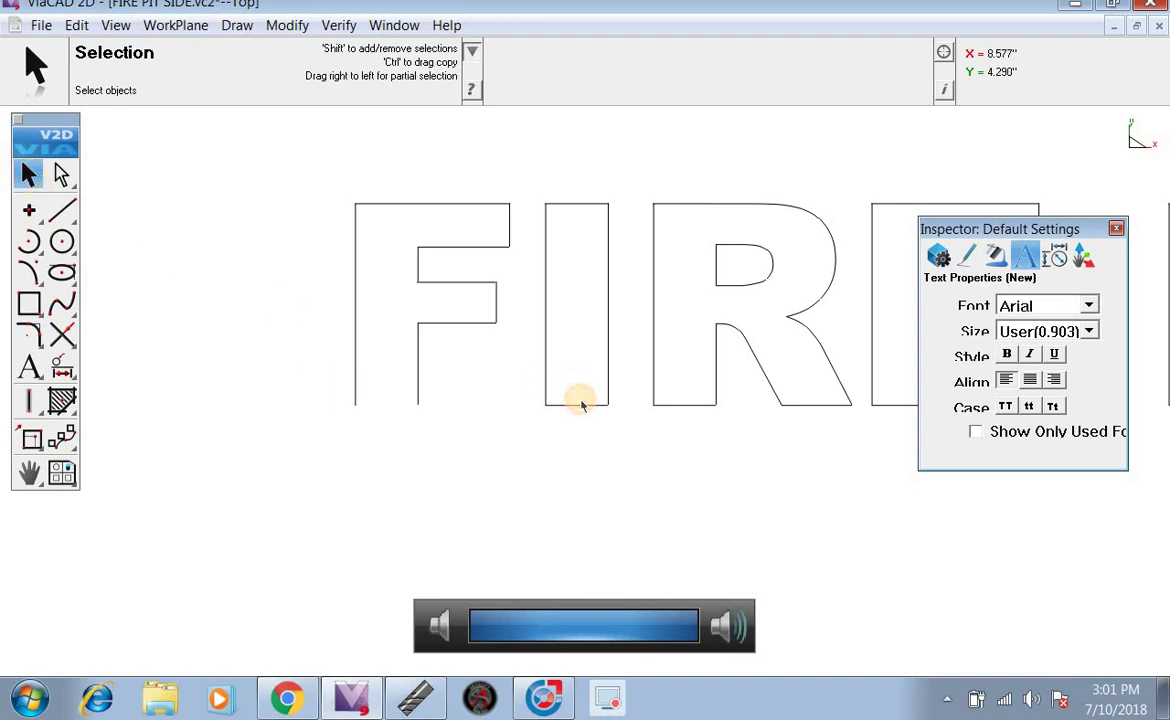
left_click(1116, 229)
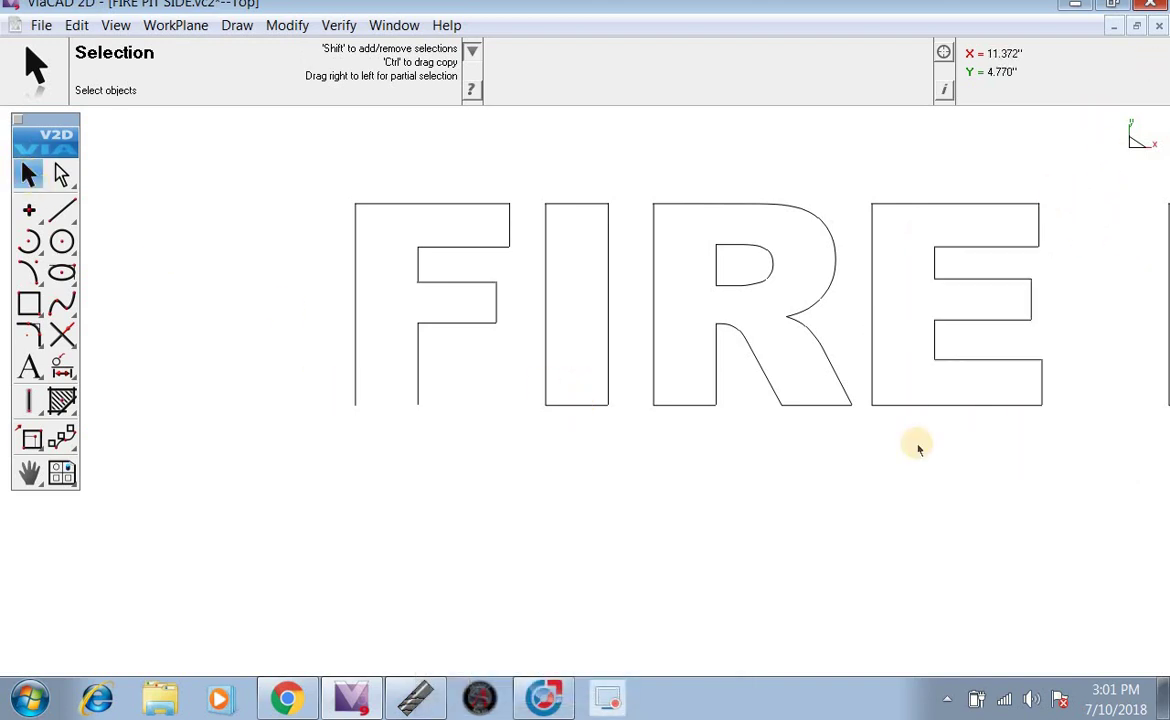
Step: Delete the bottom edges of the letters E, R and I in FIRE
left_click(912, 404)
key("Delete")
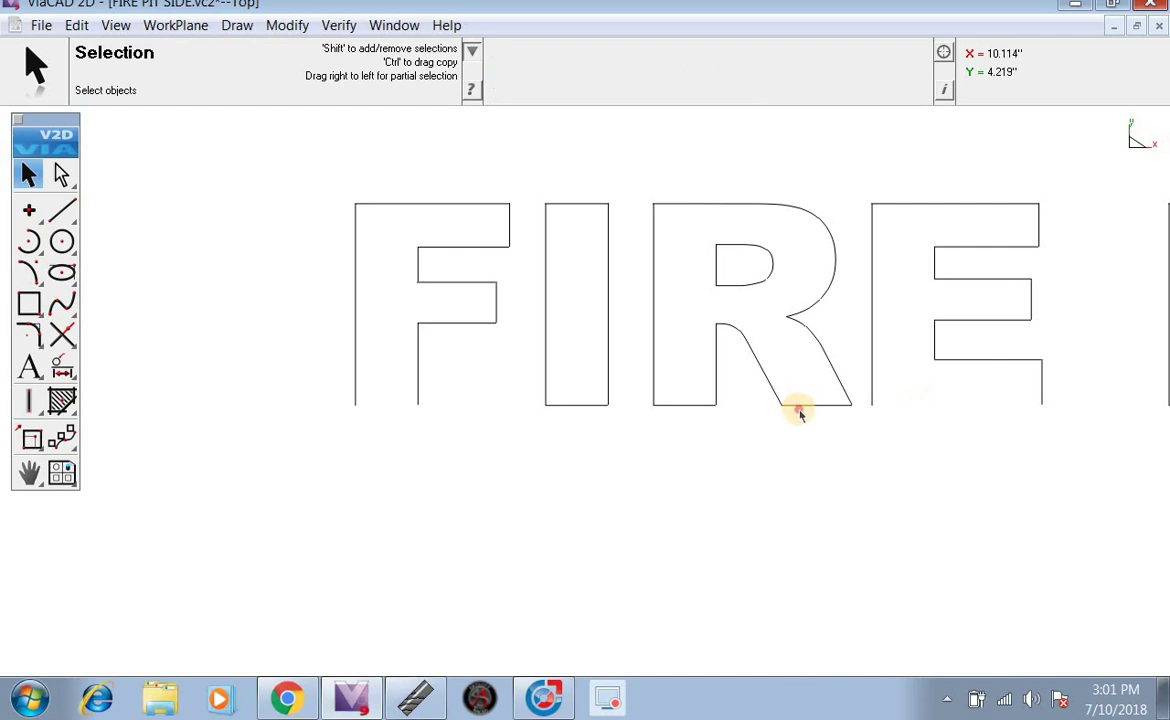
left_click(802, 405)
key("Delete")
left_click(691, 404)
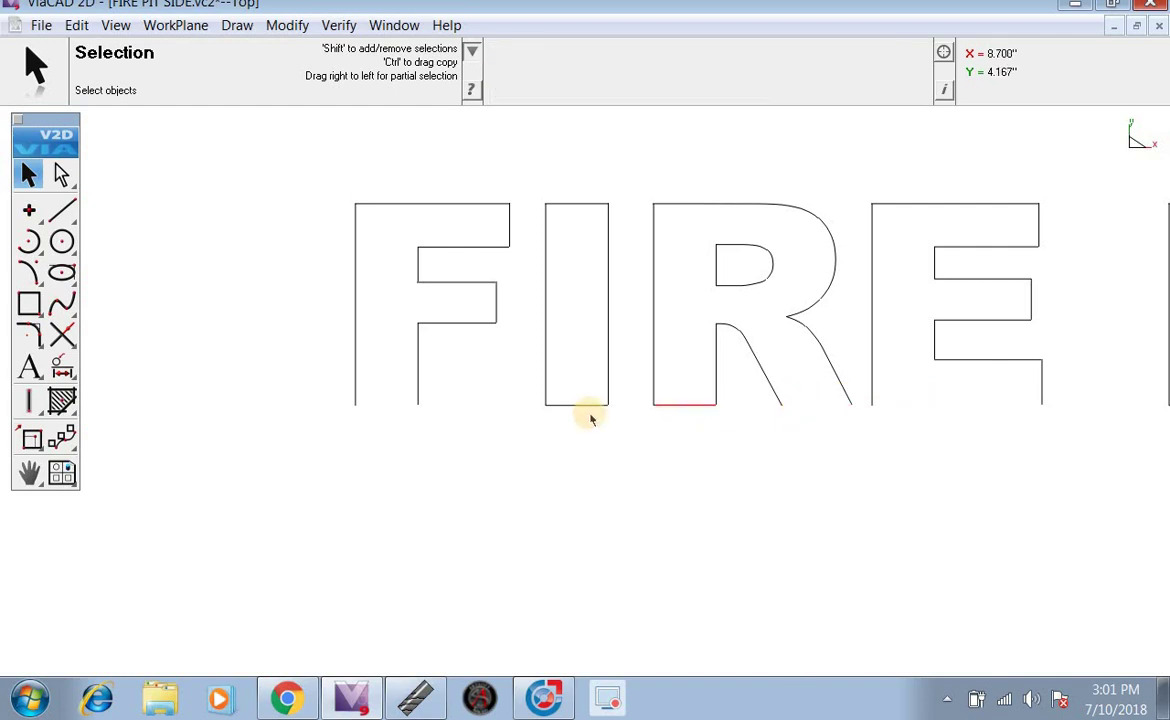
Step: Delete the bottom edges of the letters P, I and T in PITS
scroll(575, 410, "down", 4)
scroll(721, 413, "up", 3)
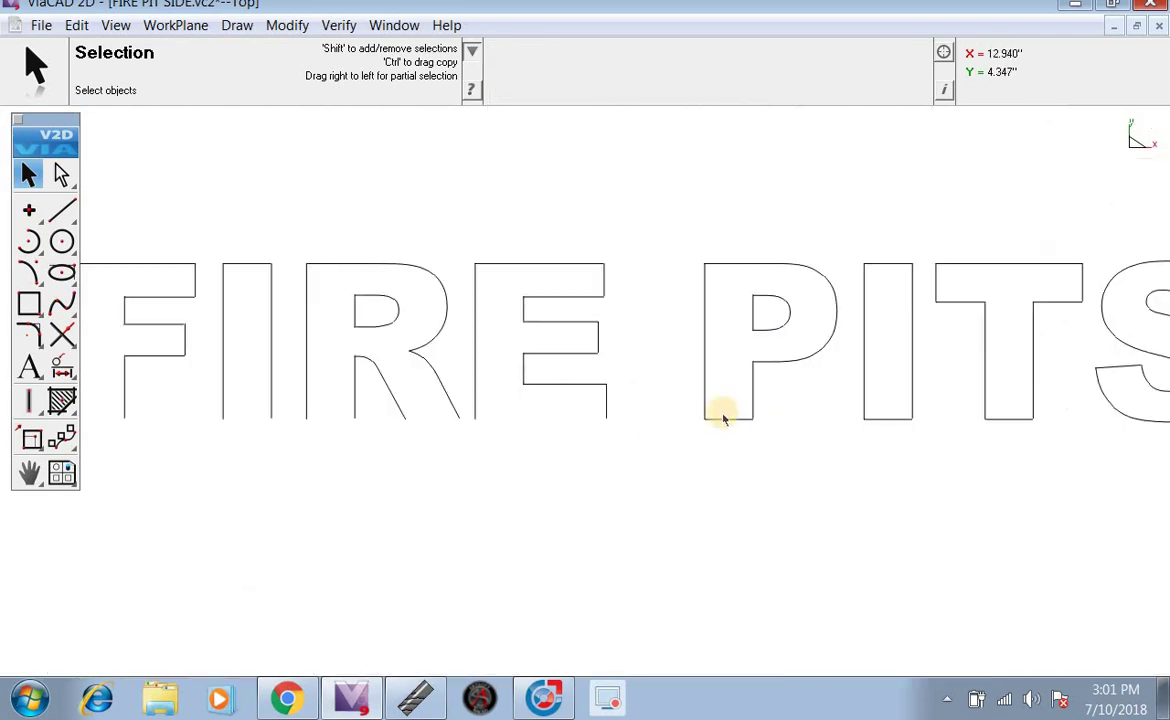
left_click(778, 424)
key("Delete")
left_click(882, 416)
key("Delete")
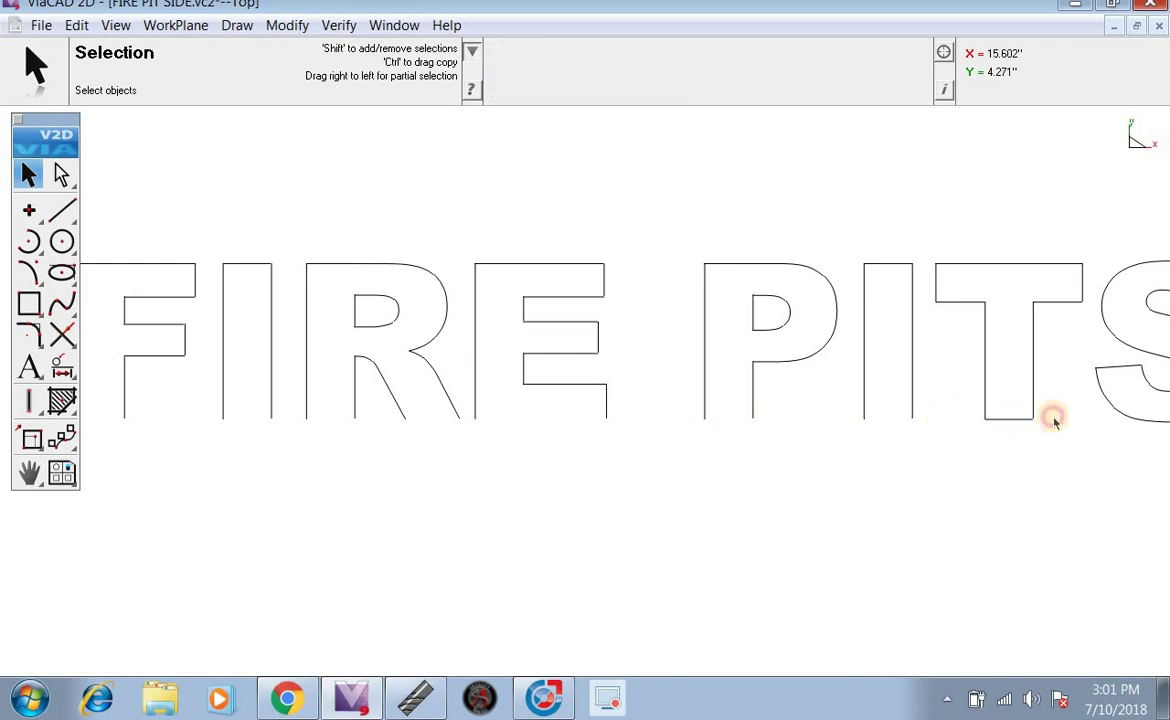
Step: Draw short horizontal lines inward from both bottom corners of the F, about 0.082" and 0.105" long, leaving a gap between them
scroll(1007, 430, "down", 2)
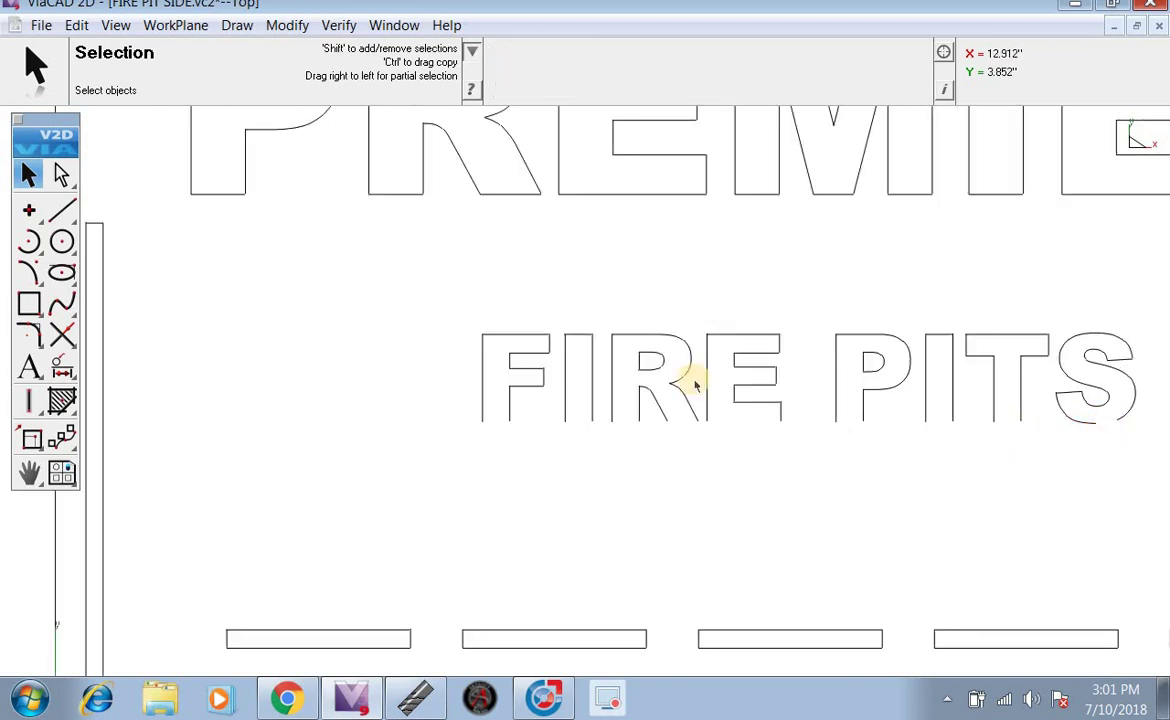
left_click(60, 210)
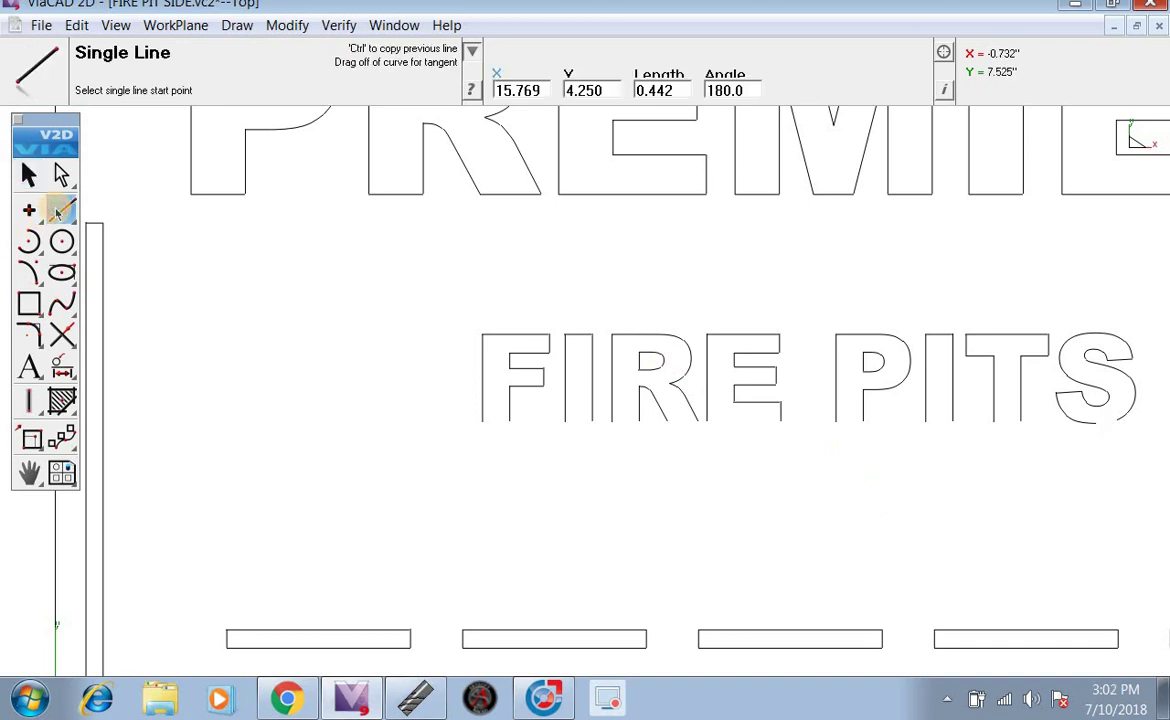
scroll(556, 400, "up", 6)
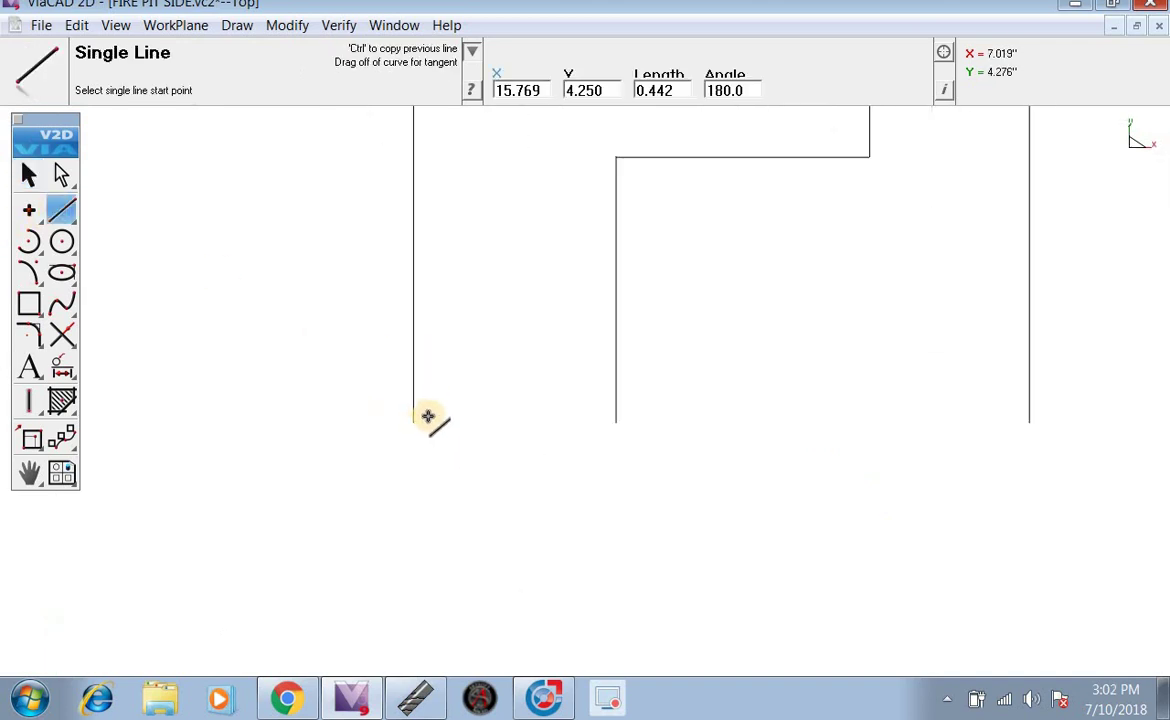
left_click(416, 421)
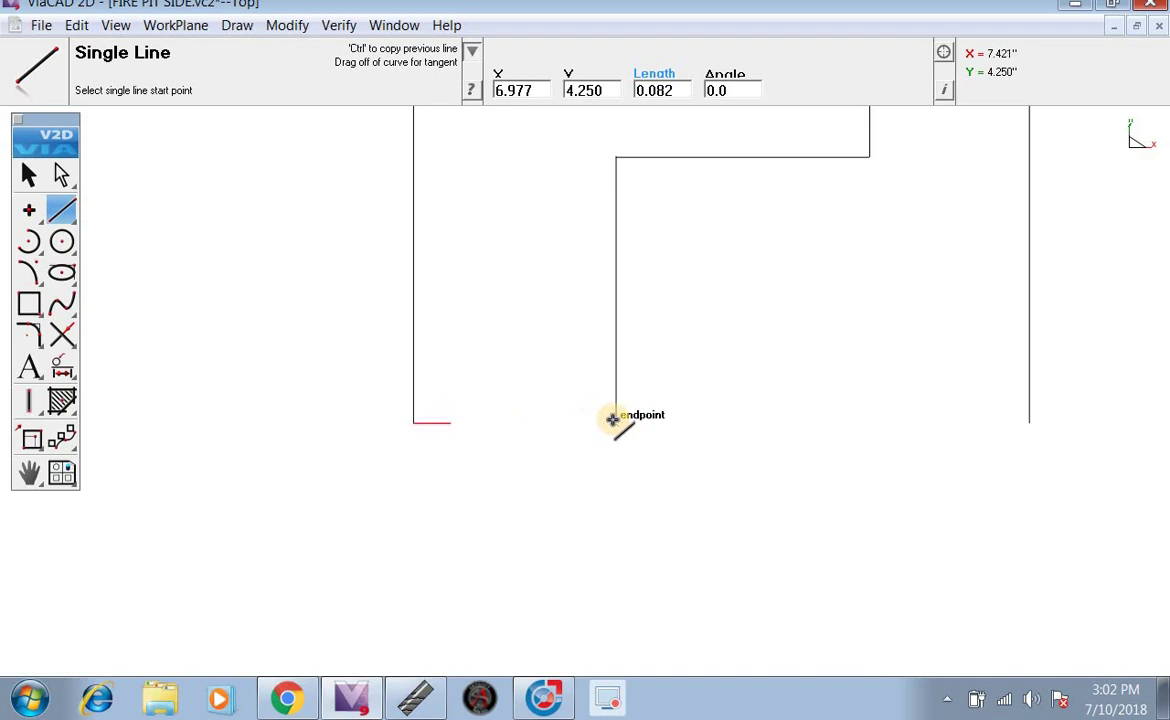
left_click(567, 423)
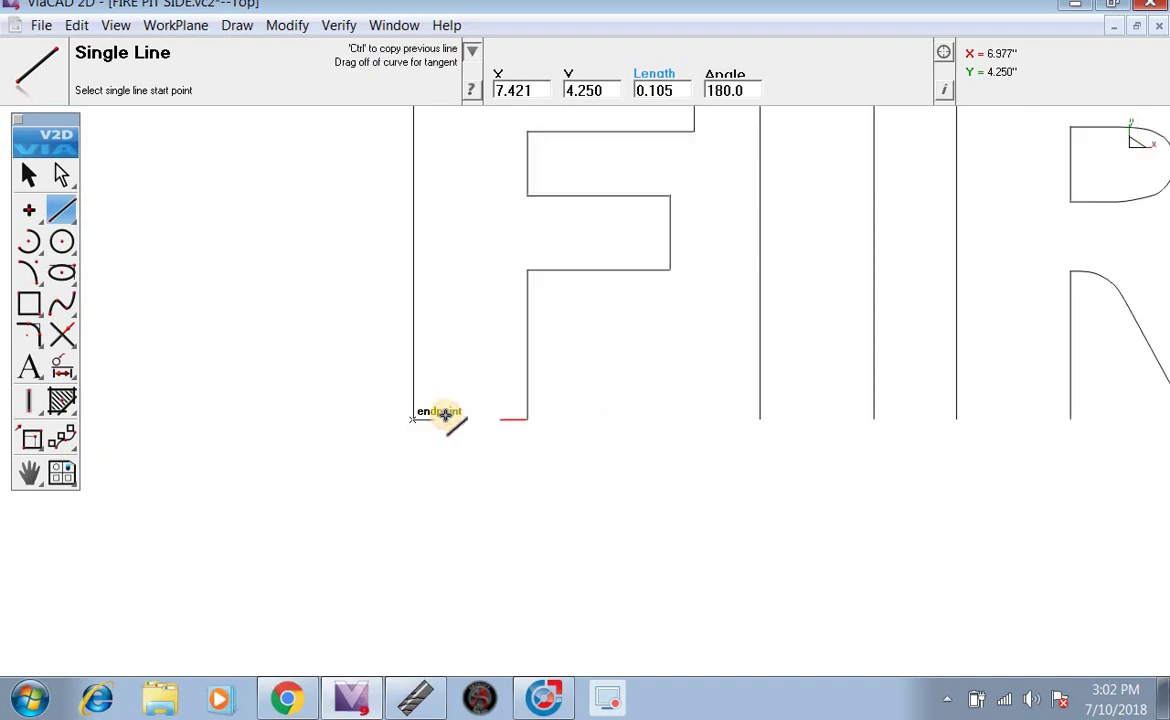
scroll(841, 438, "up", 3)
left_click(677, 403)
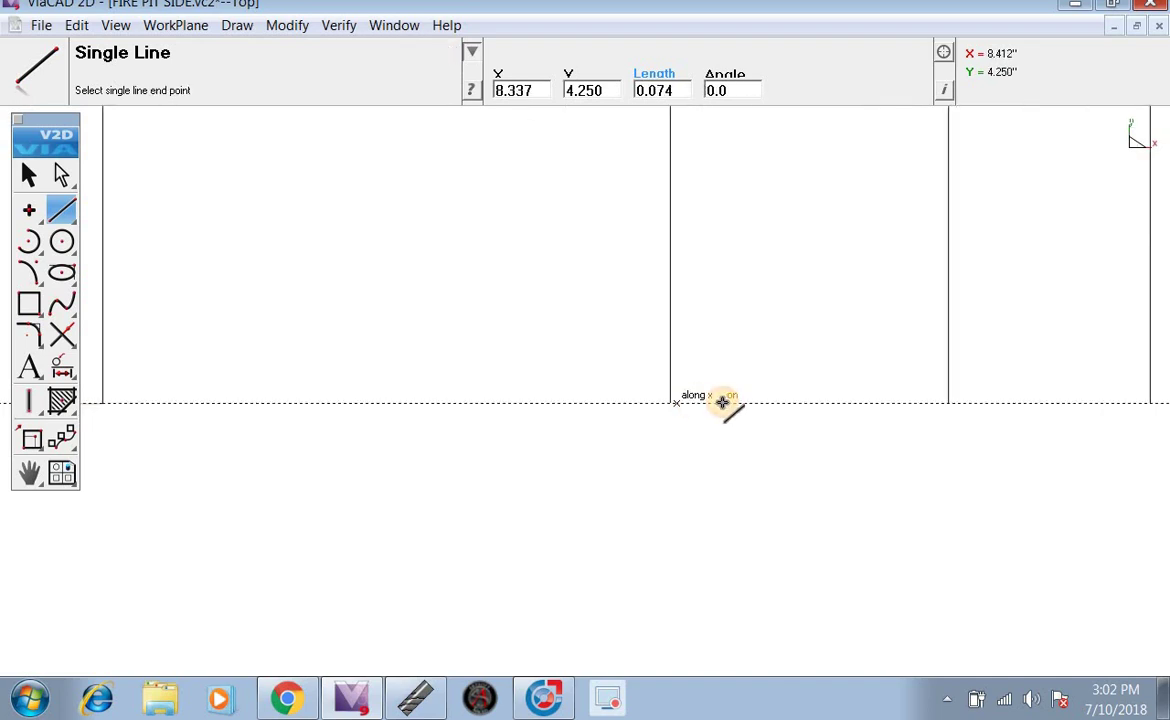
left_click(722, 402)
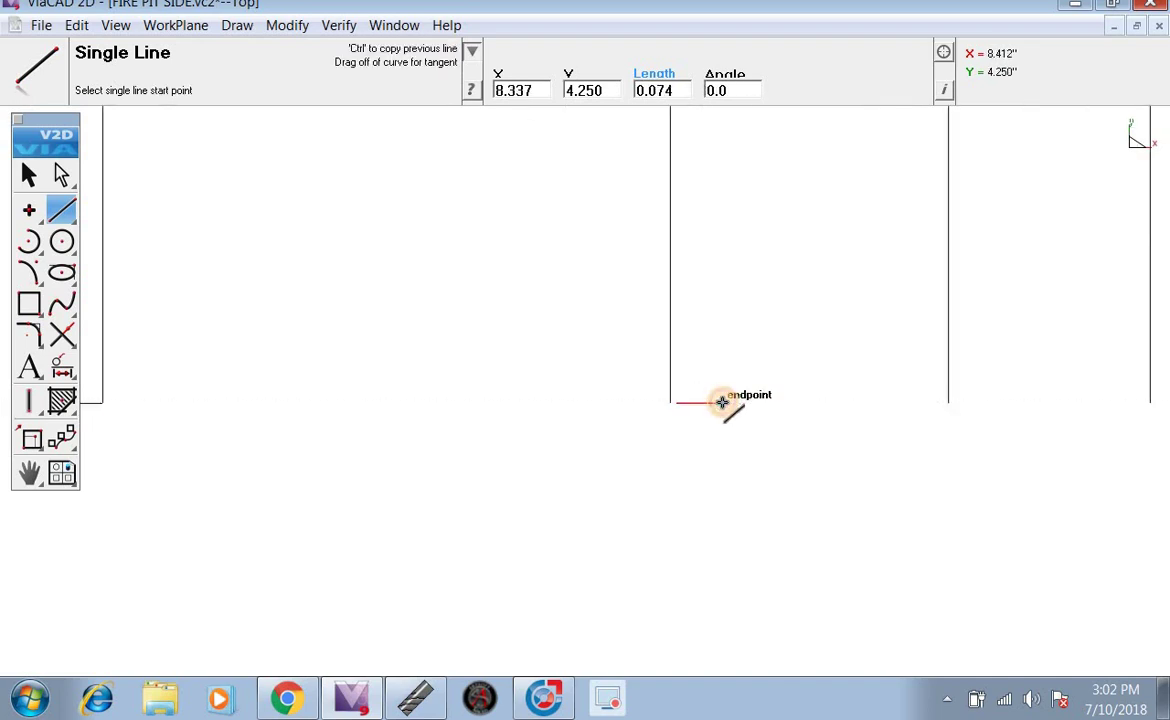
Step: Draw short horizontal lines inward from both bottom corners of the I in FIRE, about 0.083" and 0.081" long
left_click(671, 404)
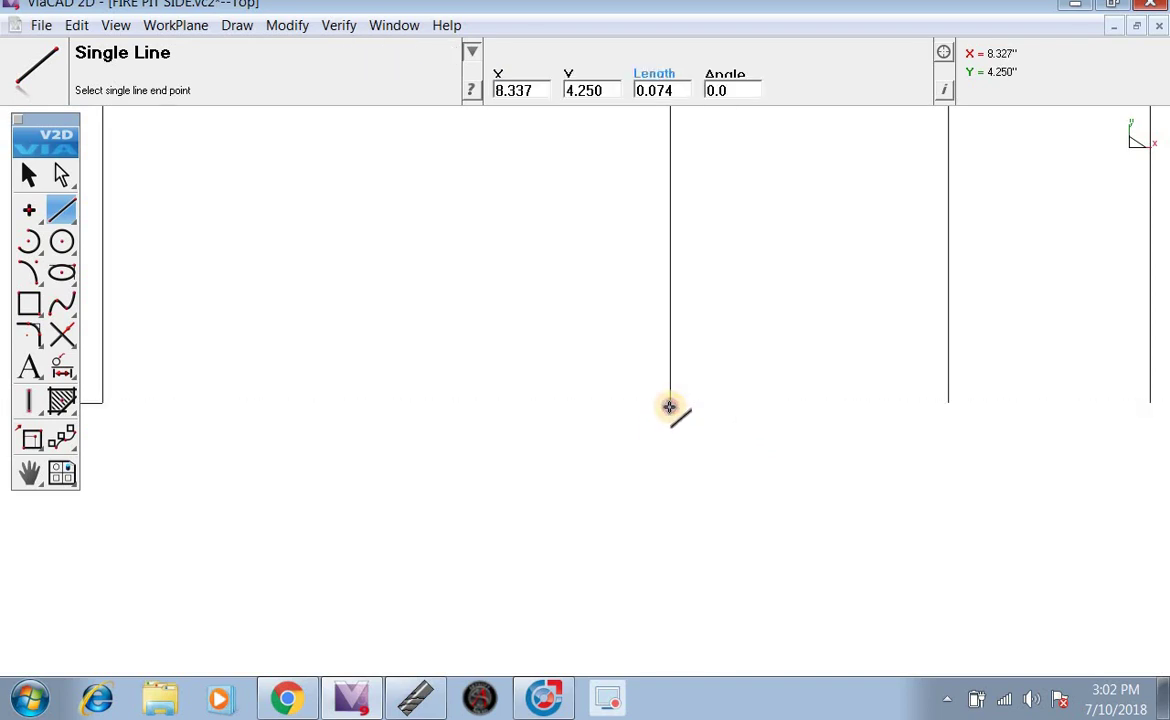
left_click(727, 406)
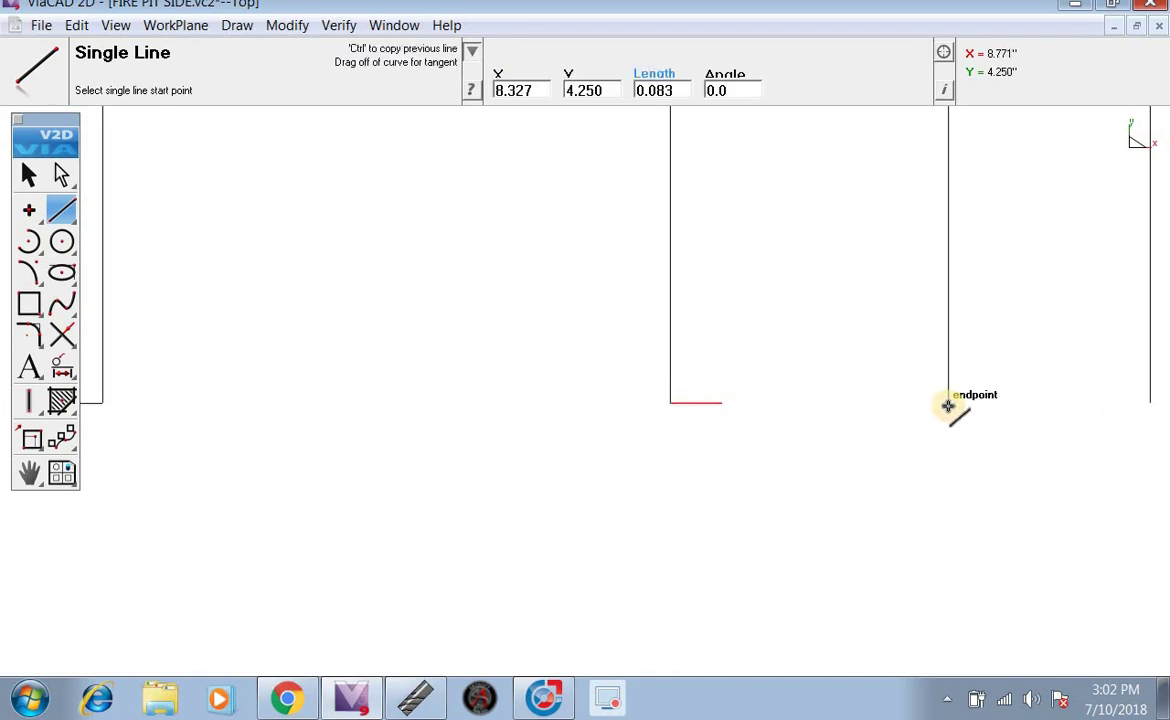
left_click(946, 405)
left_click(897, 406)
Step: Draw short horizontal lines inward from both bottom corners of the R's straight stem, about 0.062" and 0.090" long
scroll(830, 412, "down", 3)
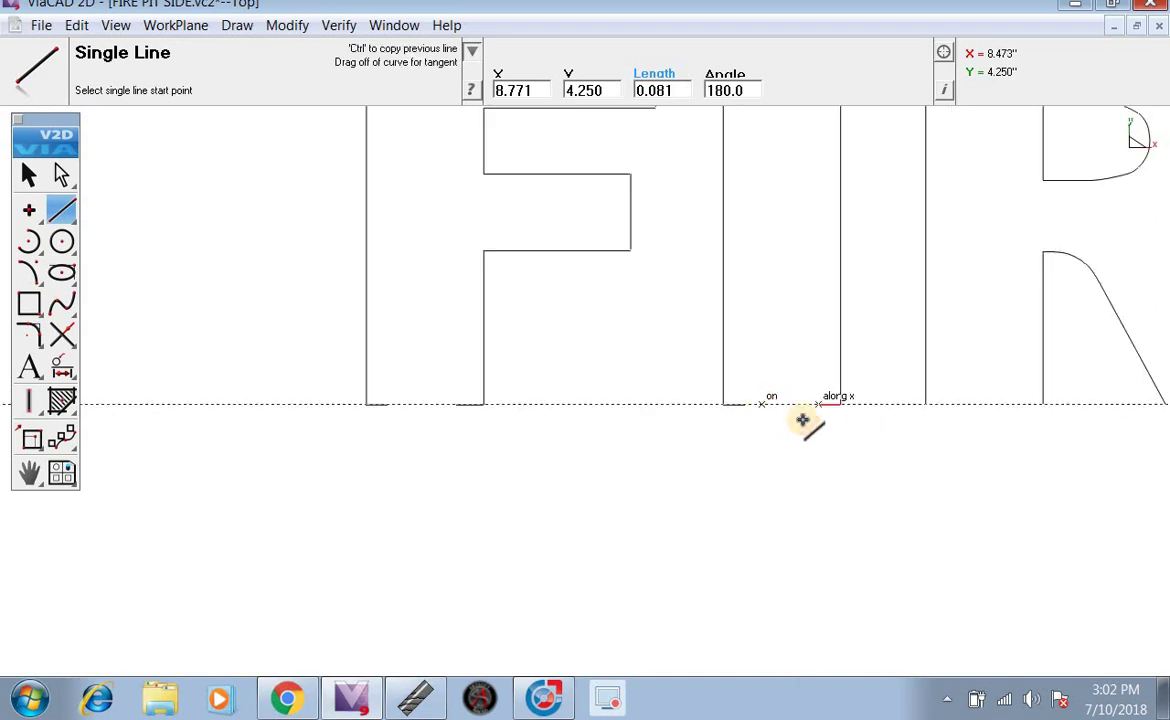
scroll(940, 412, "up", 4)
left_click(891, 389)
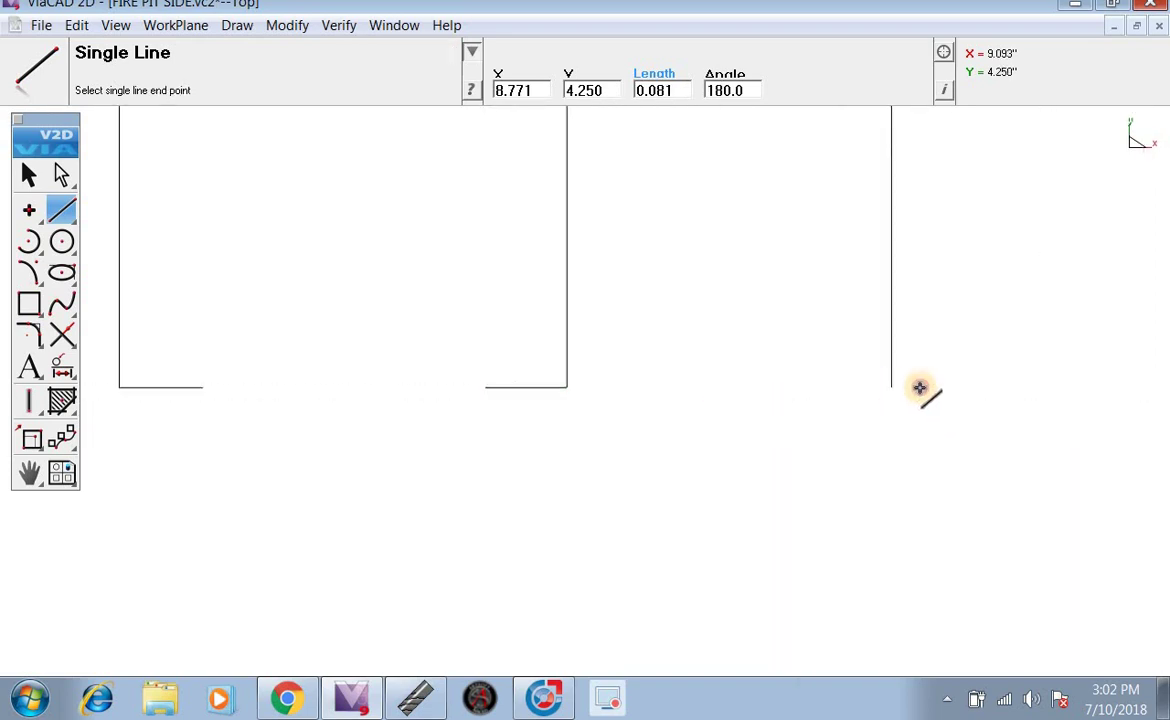
left_click(953, 385)
scroll(1013, 397, "down", 3)
scroll(997, 387, "up", 1)
scroll(997, 387, "up", 3)
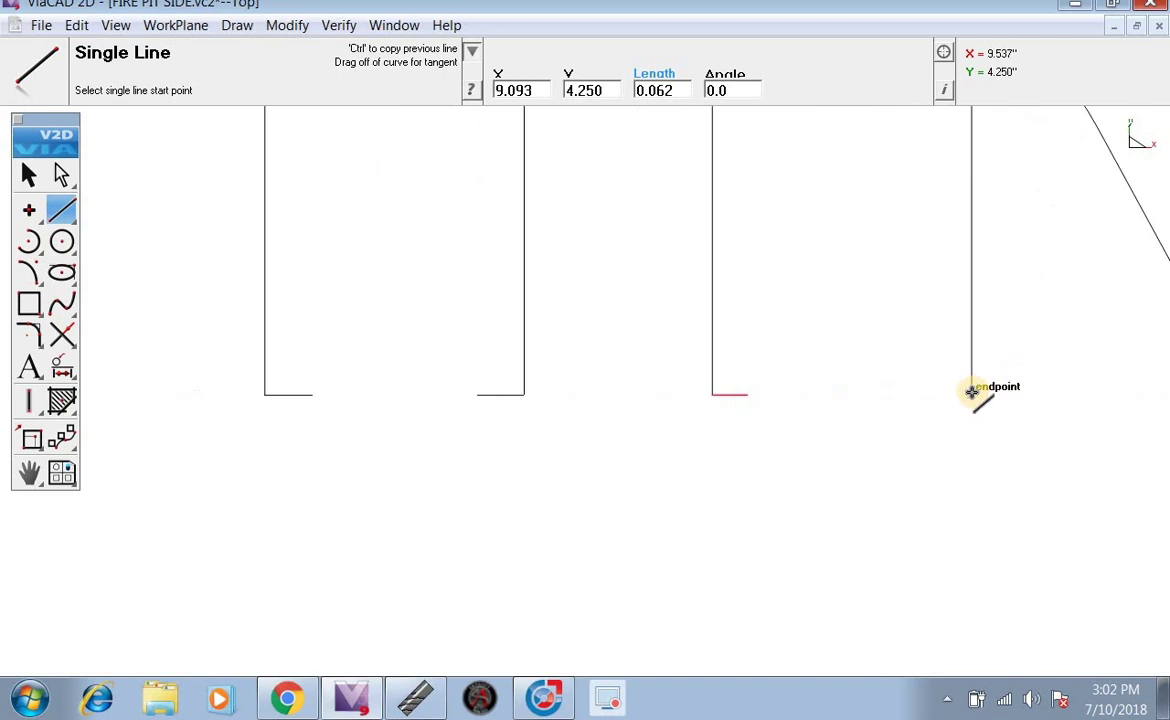
left_click(971, 393)
left_click(918, 393)
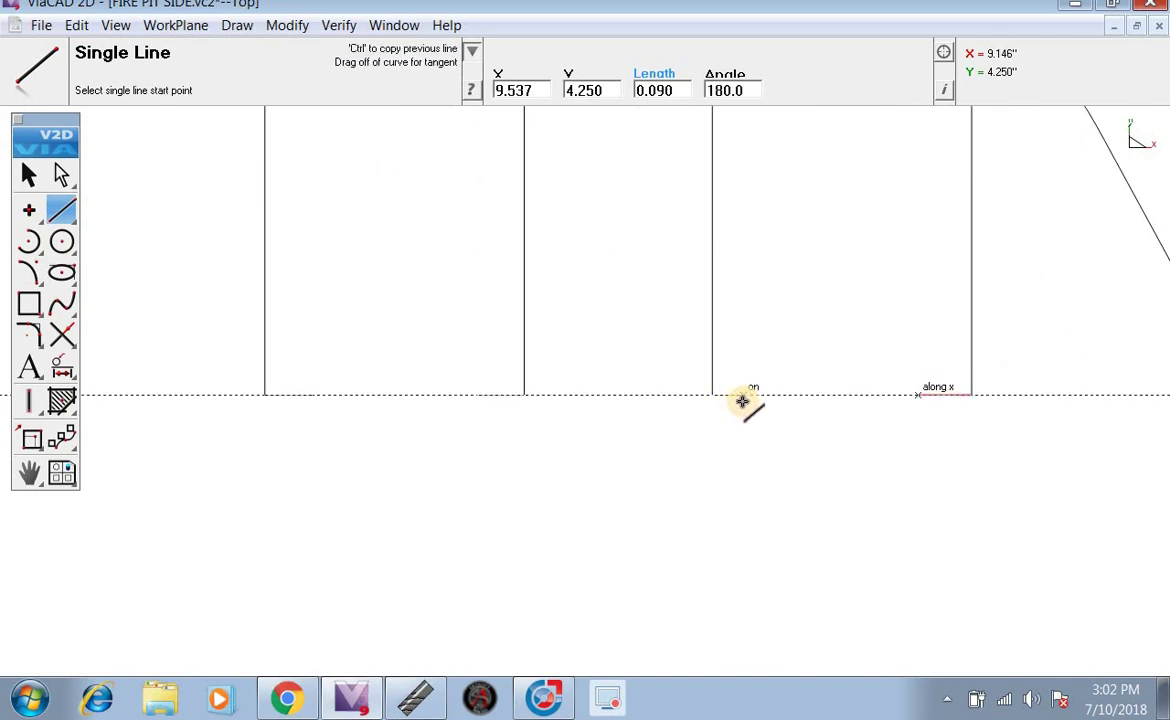
Step: Draw horizontal lines inward from both bottom corners of the E in FIRE, about 0.291" and 0.357" long
scroll(671, 473, "down", 2)
scroll(919, 459, "down", 2)
scroll(691, 466, "up", 4)
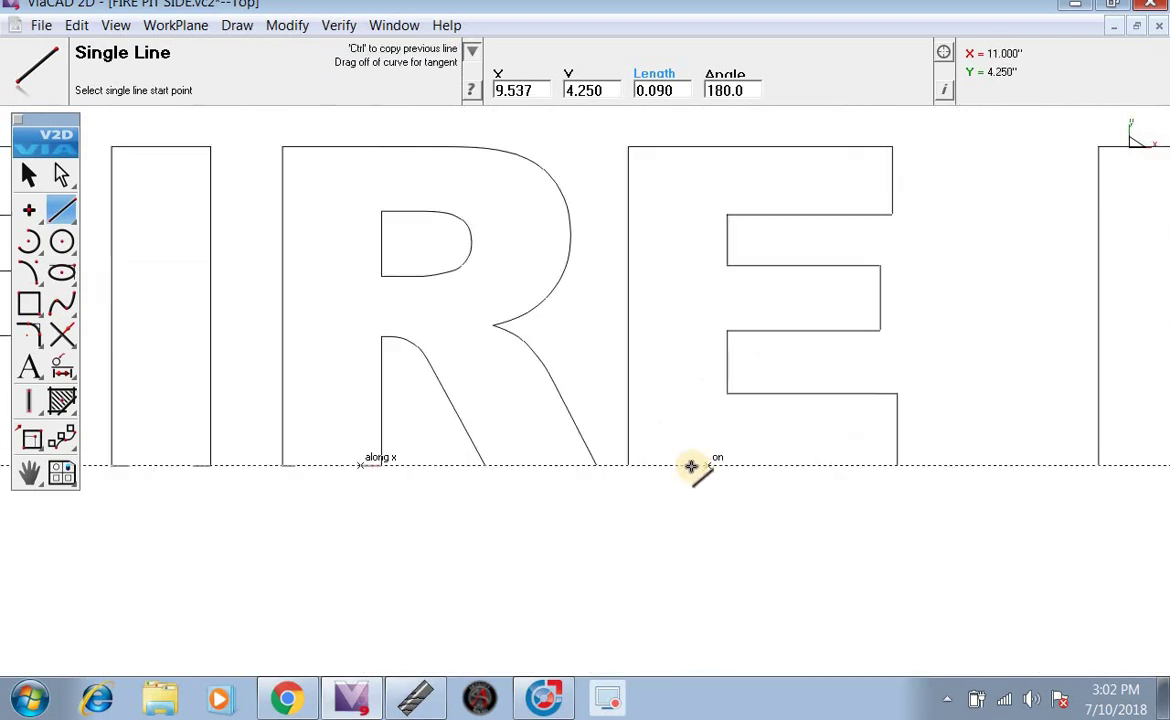
left_click(628, 465)
left_click(693, 465)
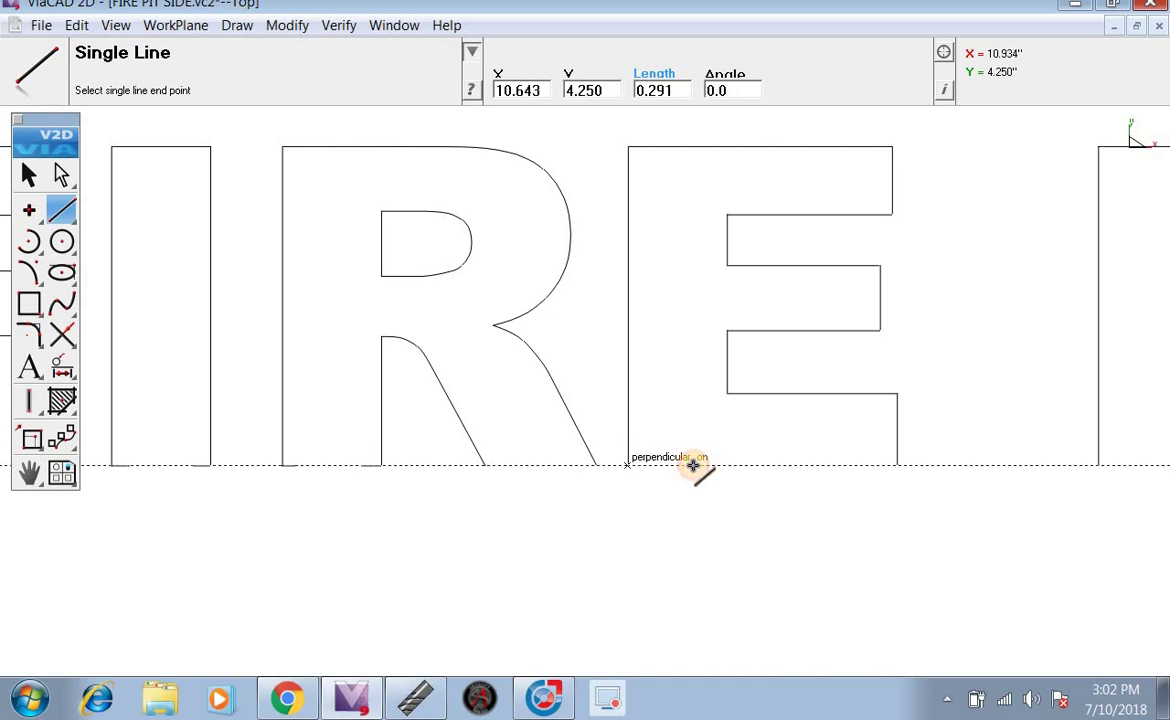
left_click(897, 465)
left_click(830, 465)
Step: Draw short horizontal lines inward from both bottom corners of the P's stem in PITS, about 0.160" and 0.097" long
scroll(820, 468, "down", 3)
scroll(1057, 481, "up", 2)
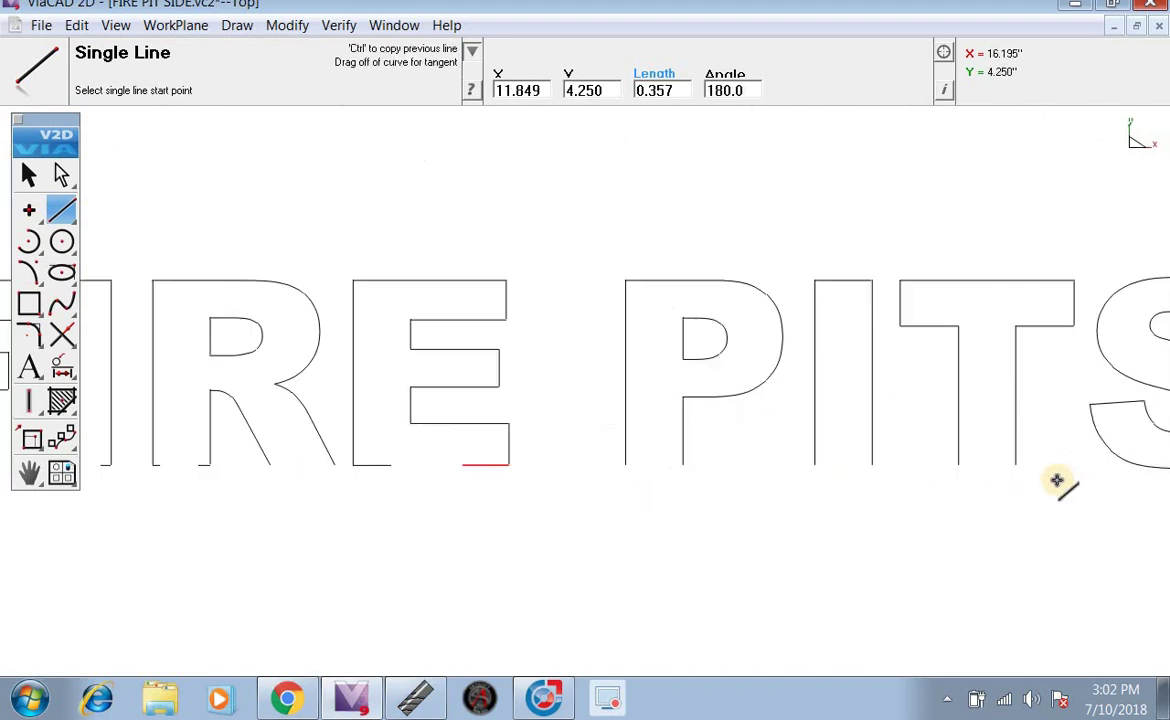
scroll(1057, 481, "up", 1)
left_click(512, 465)
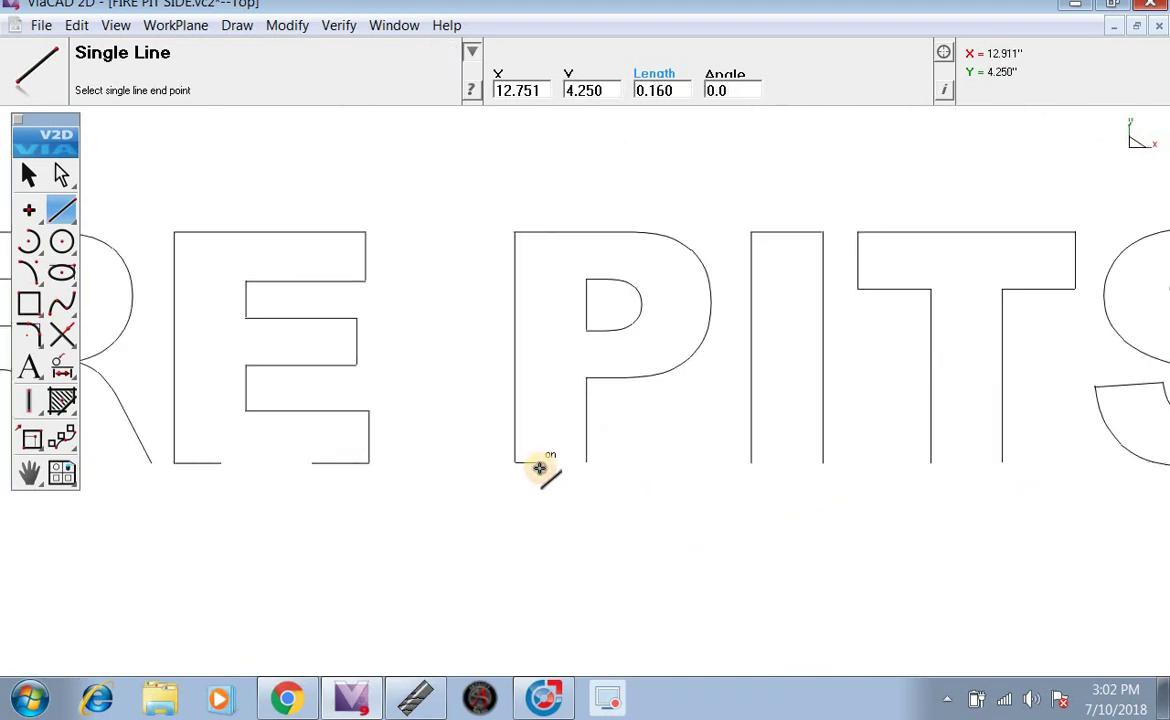
left_click(539, 465)
left_click(585, 463)
left_click(569, 465)
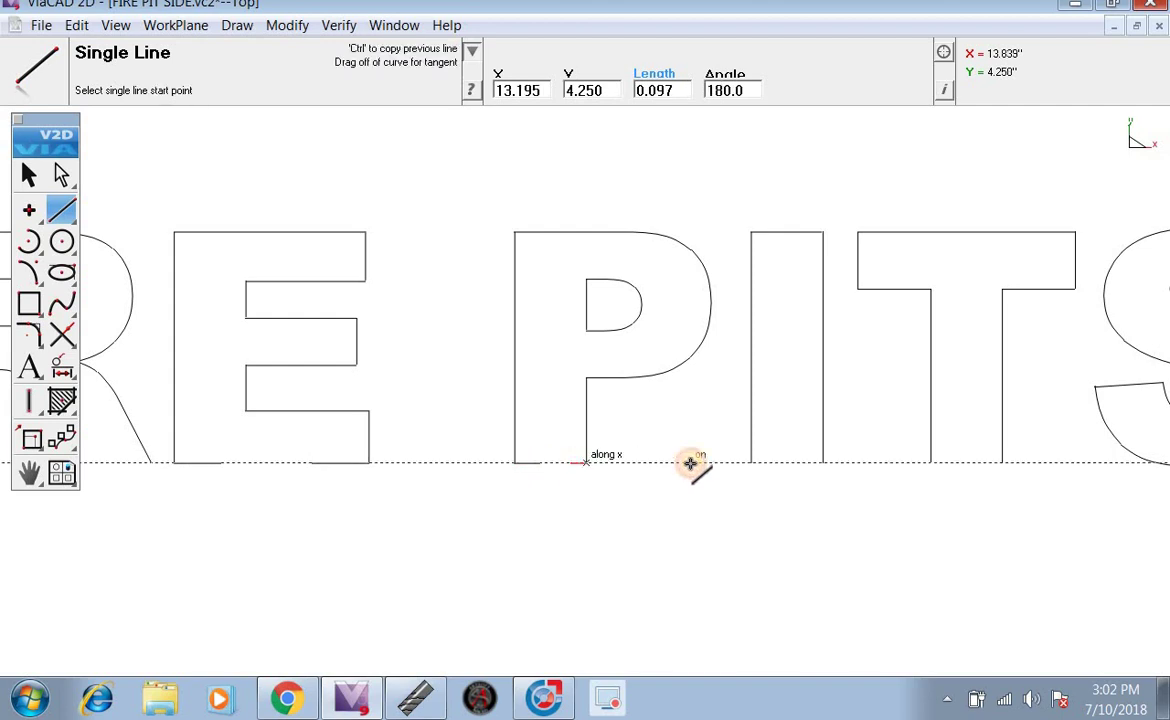
Step: Draw short horizontal lines inward from both bottom corners of the I in PITS, about 0.144" and 0.113" long
left_click(751, 463)
left_click(775, 463)
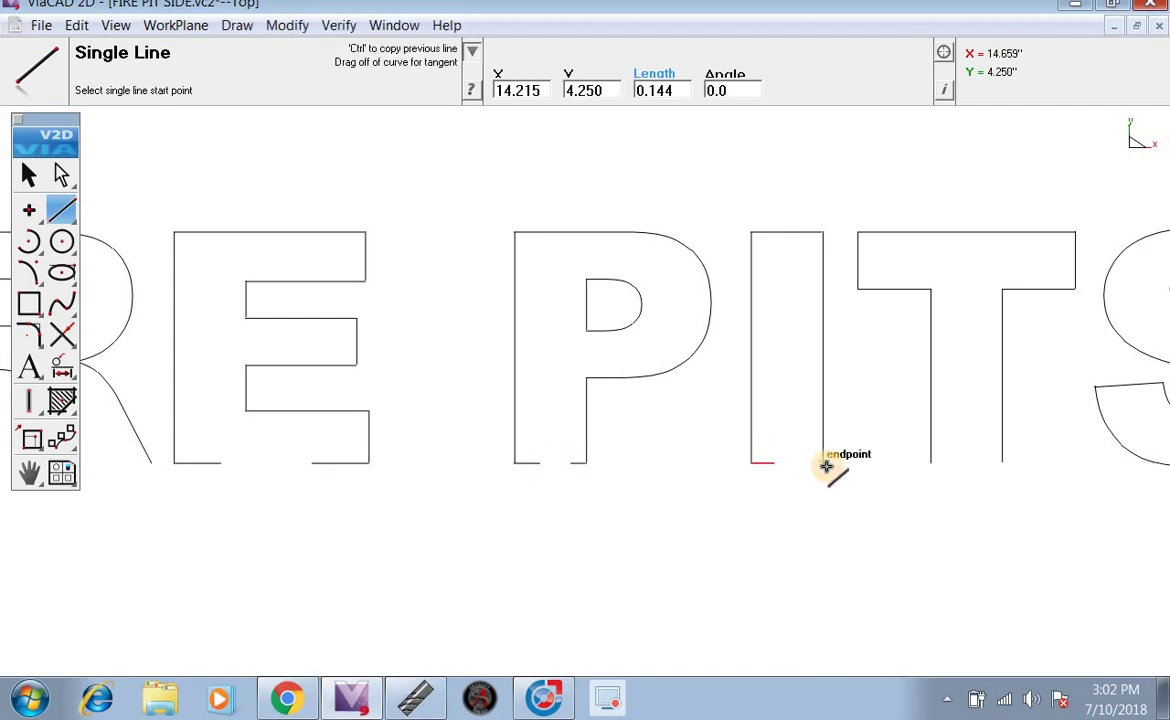
left_click(823, 463)
left_click(805, 463)
Step: Draw short horizontal lines inward from both bottom corners of the T's stem in PITS, the right one about 0.120" long
left_click(931, 463)
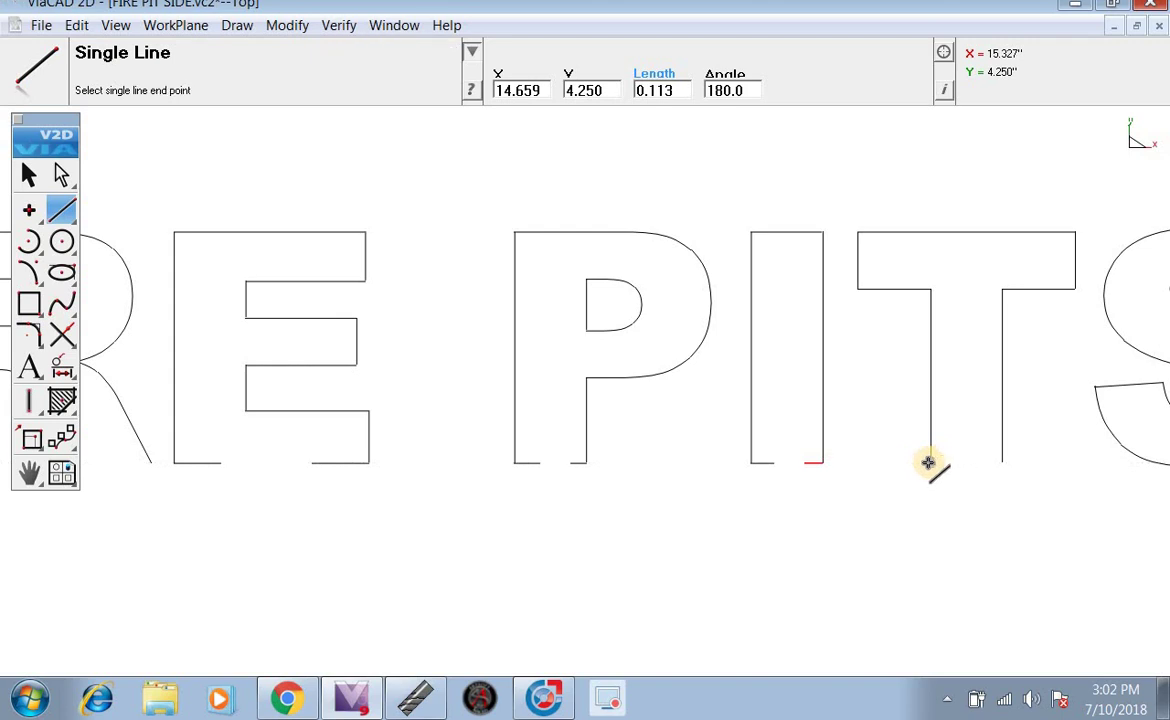
left_click(949, 463)
left_click(1002, 462)
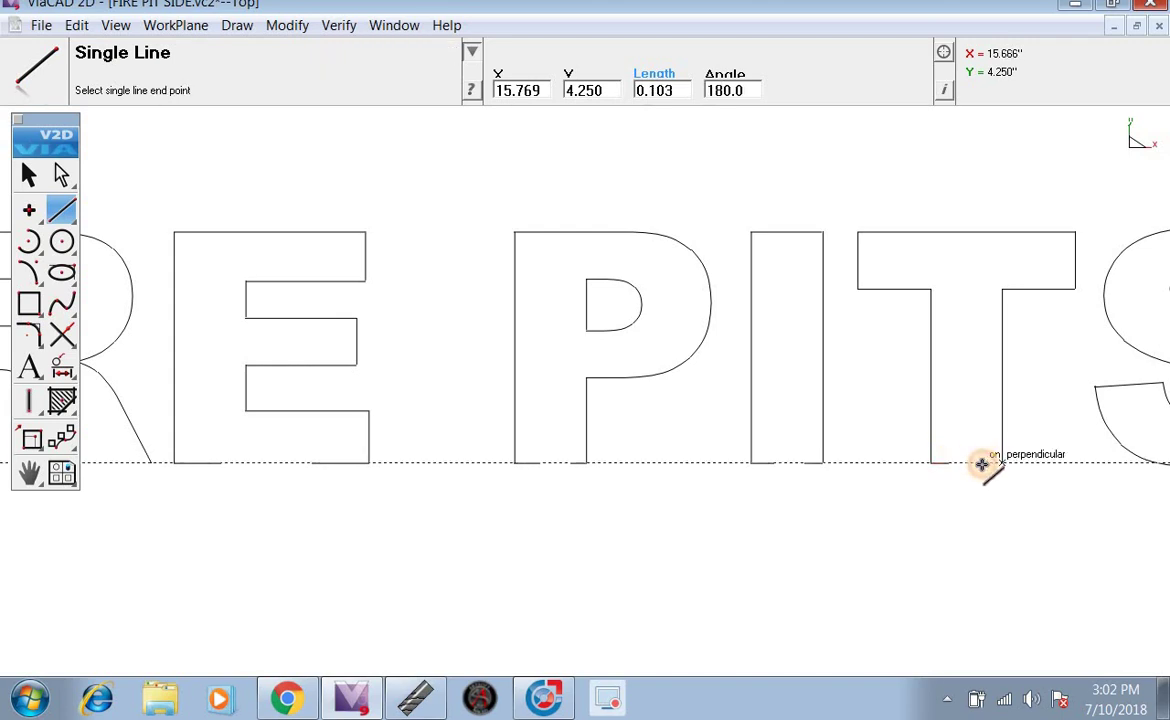
left_click(983, 463)
Step: Delete the bottom edges of the P, the first R's straight stem and the first E in PREMIER
scroll(838, 475, "down", 4)
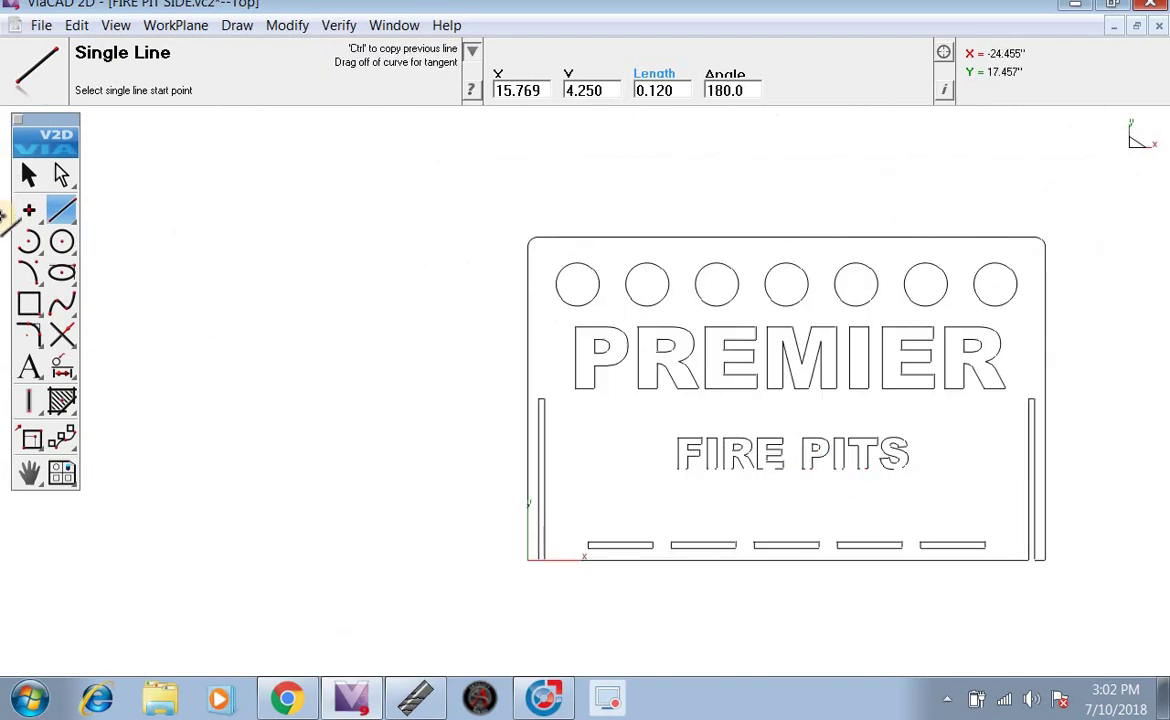
left_click(28, 175)
scroll(971, 413, "up", 5)
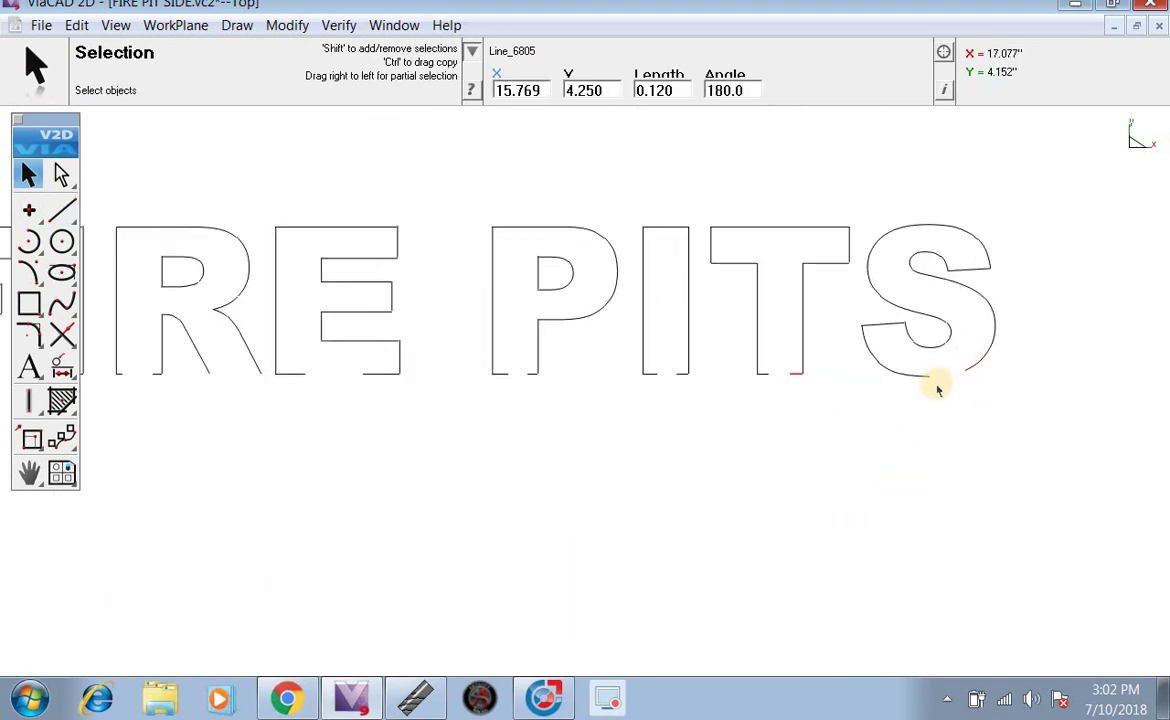
left_click(625, 378)
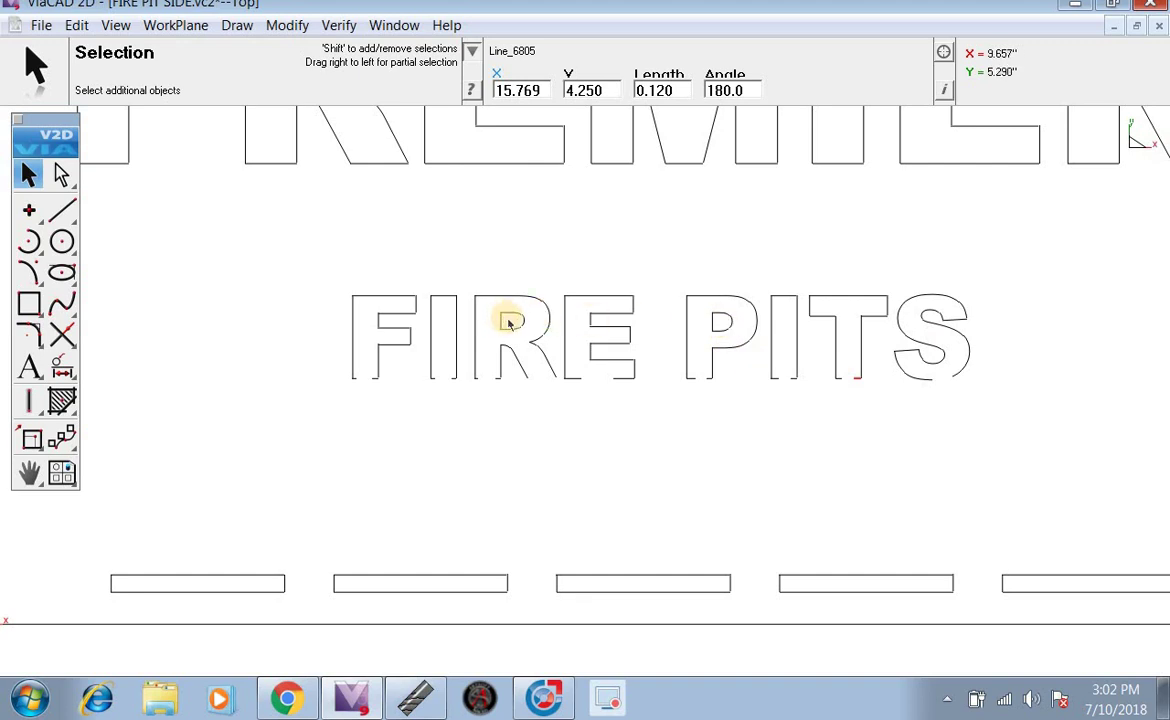
scroll(200, 265, "down", 3)
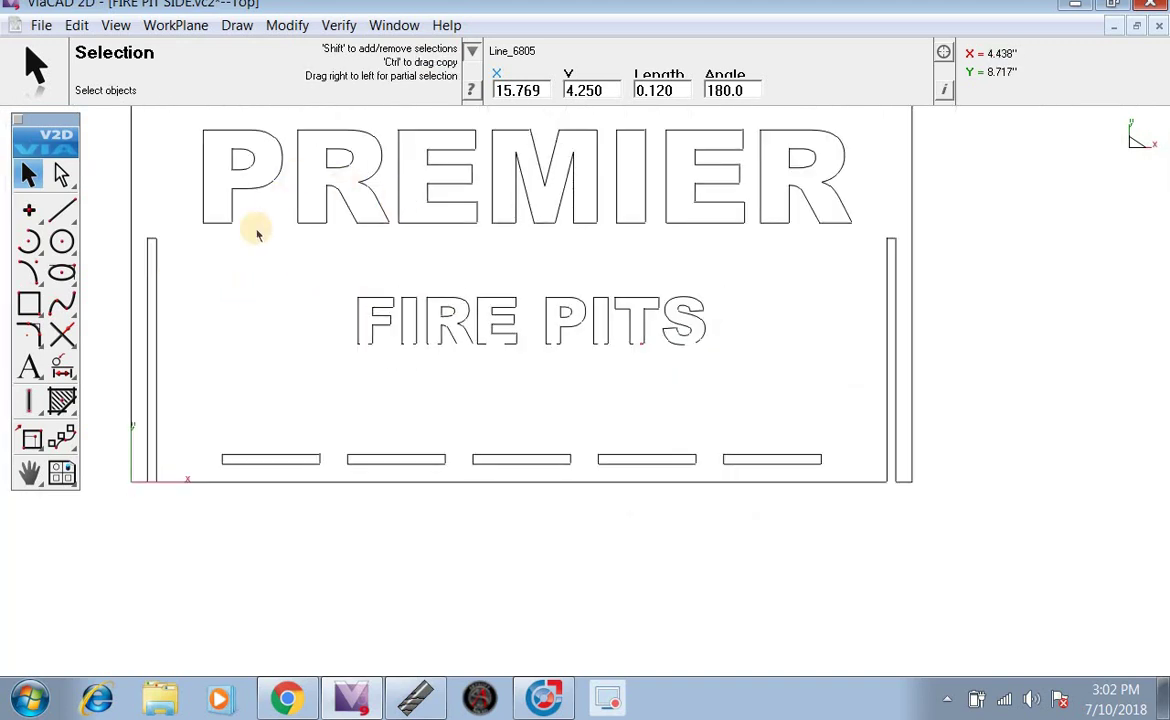
key("Delete")
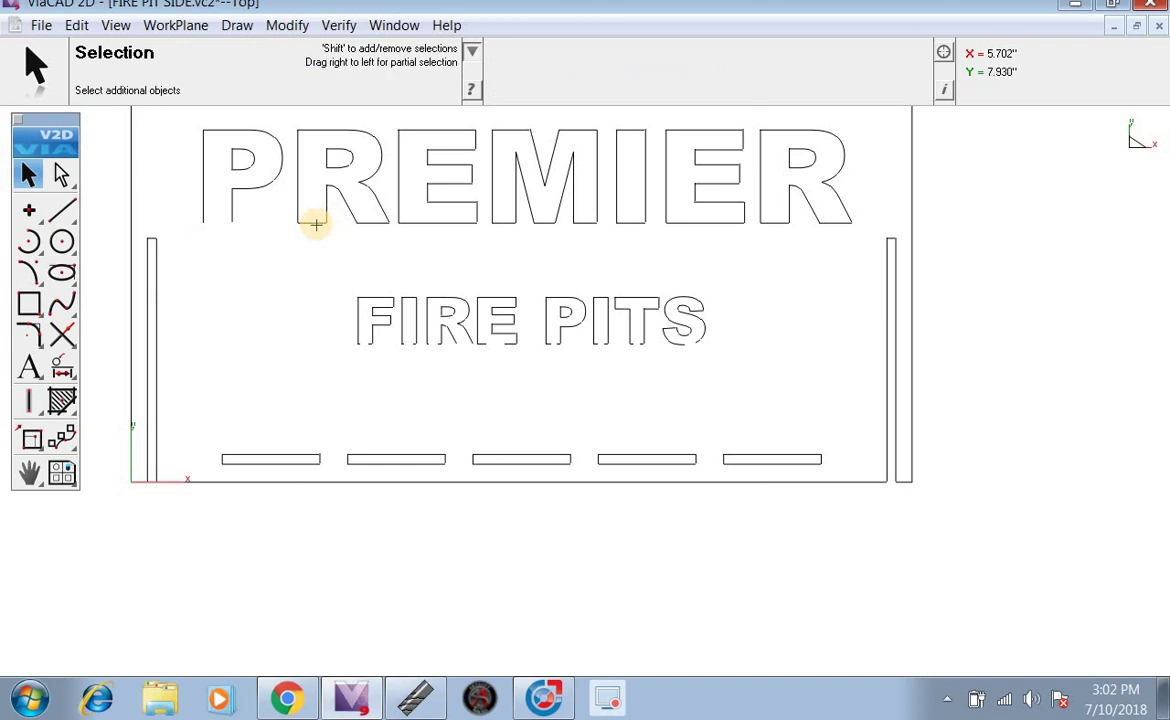
left_click(324, 221)
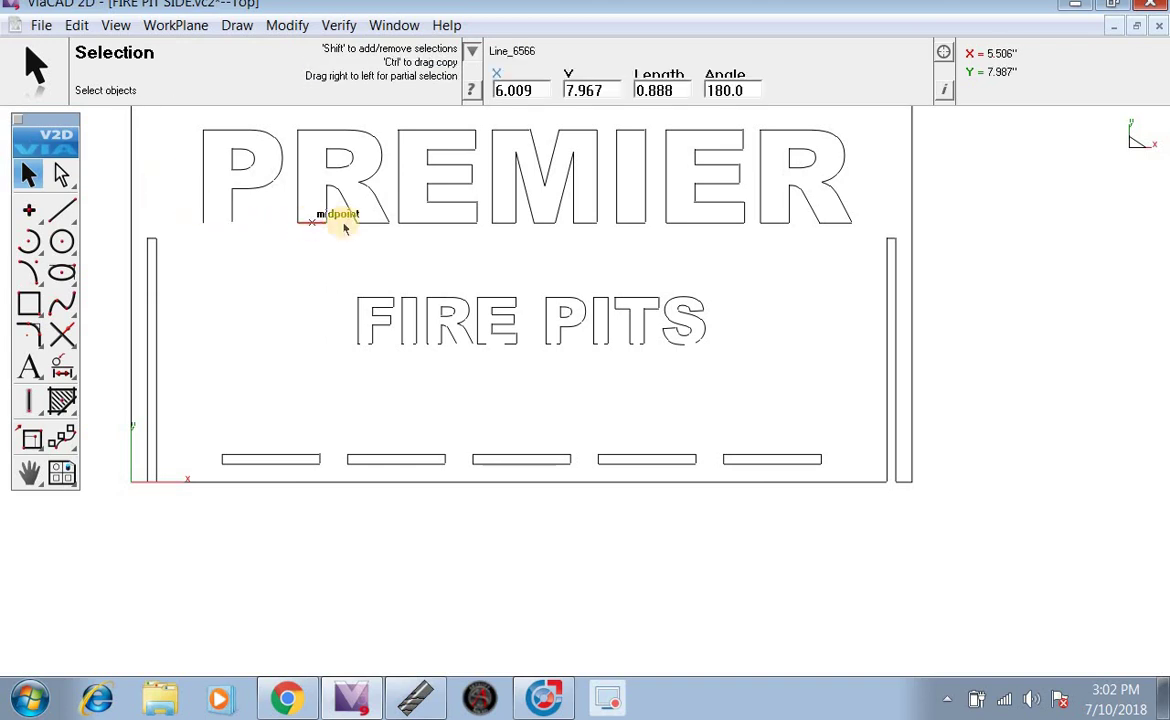
key("Delete")
Step: Delete the bottom edges of the M's middle point, the I, the second E and the last R's straight stem in PREMIER
left_click(508, 221)
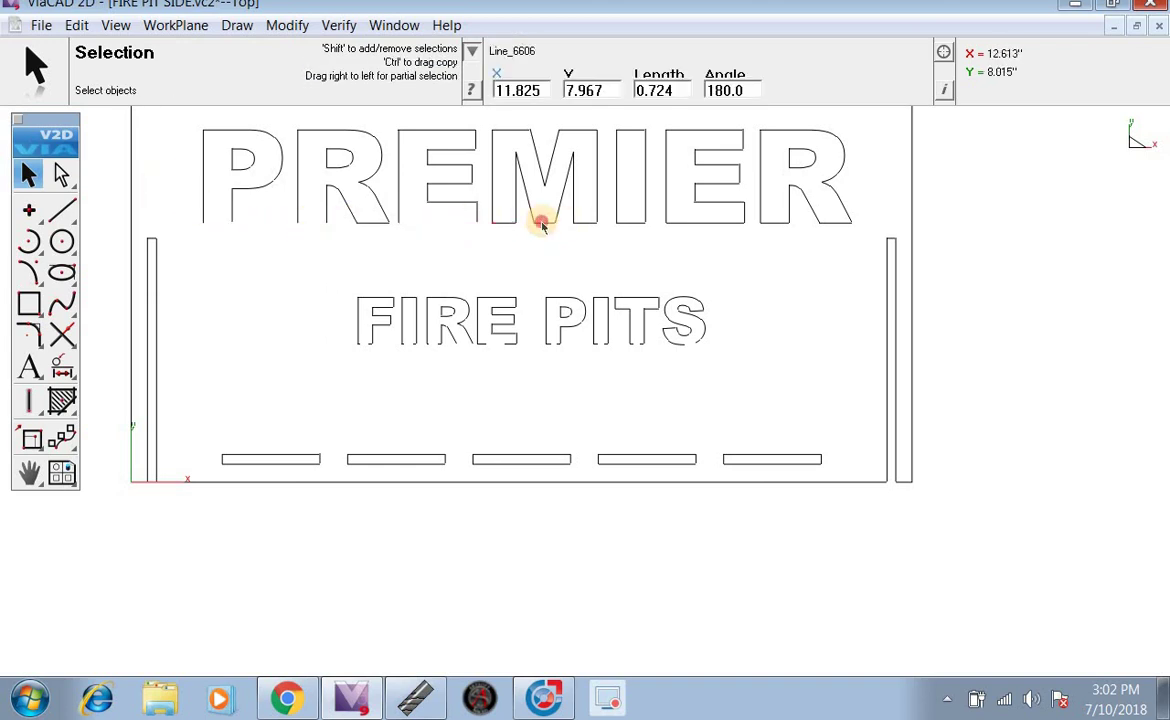
key("Delete")
left_click(632, 223)
key("Delete")
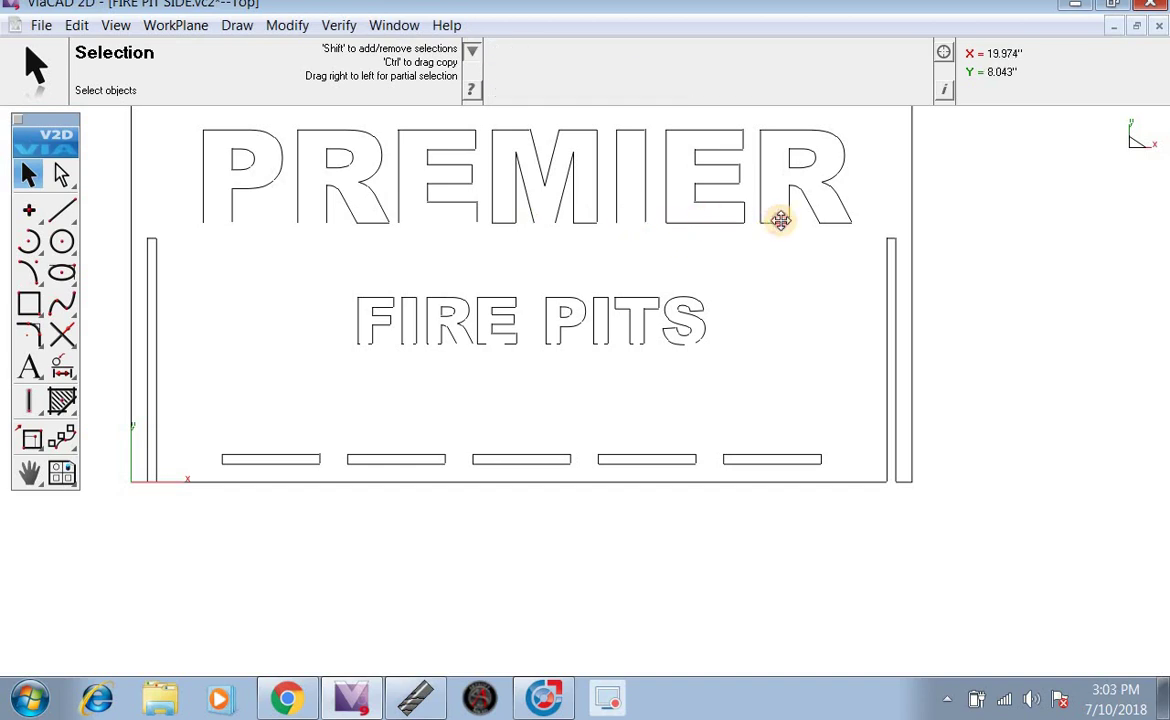
left_click(710, 223)
key("Delete")
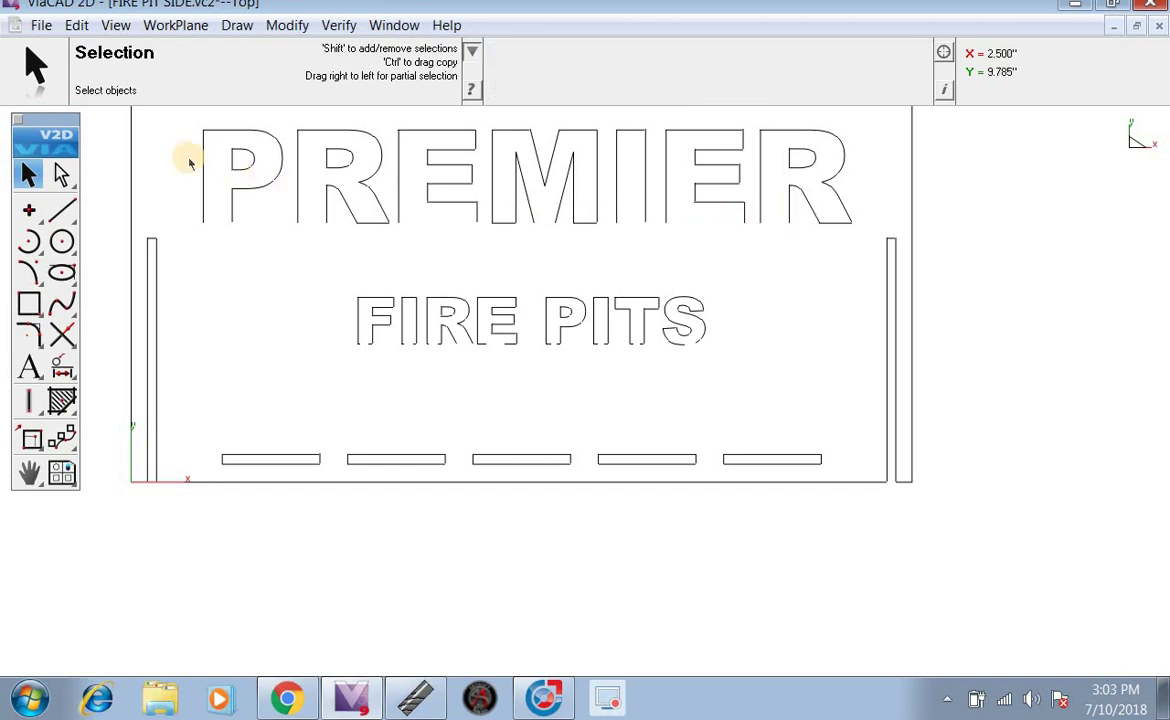
Step: Draw short horizontal lines inward from both bottom corners of the P's stem in PREMIER, the left one about 0.211" long
left_click(62, 208)
scroll(205, 225, "up", 4)
left_click(211, 222)
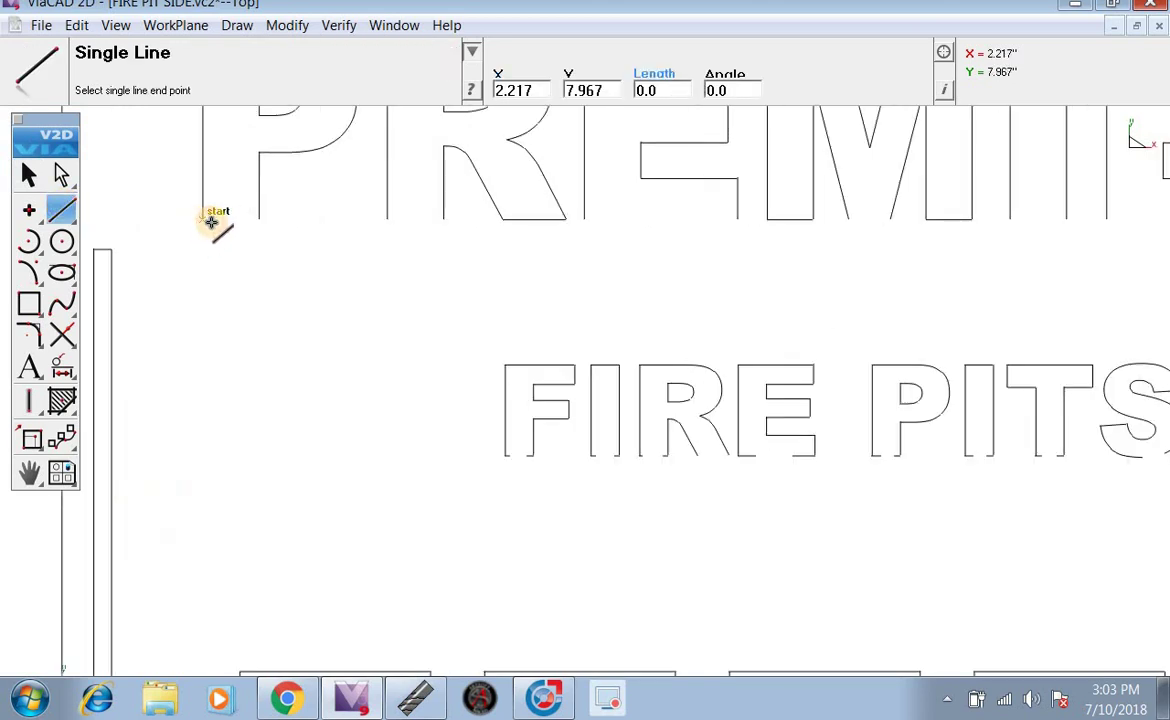
scroll(212, 221, "up", 4)
left_click(236, 217)
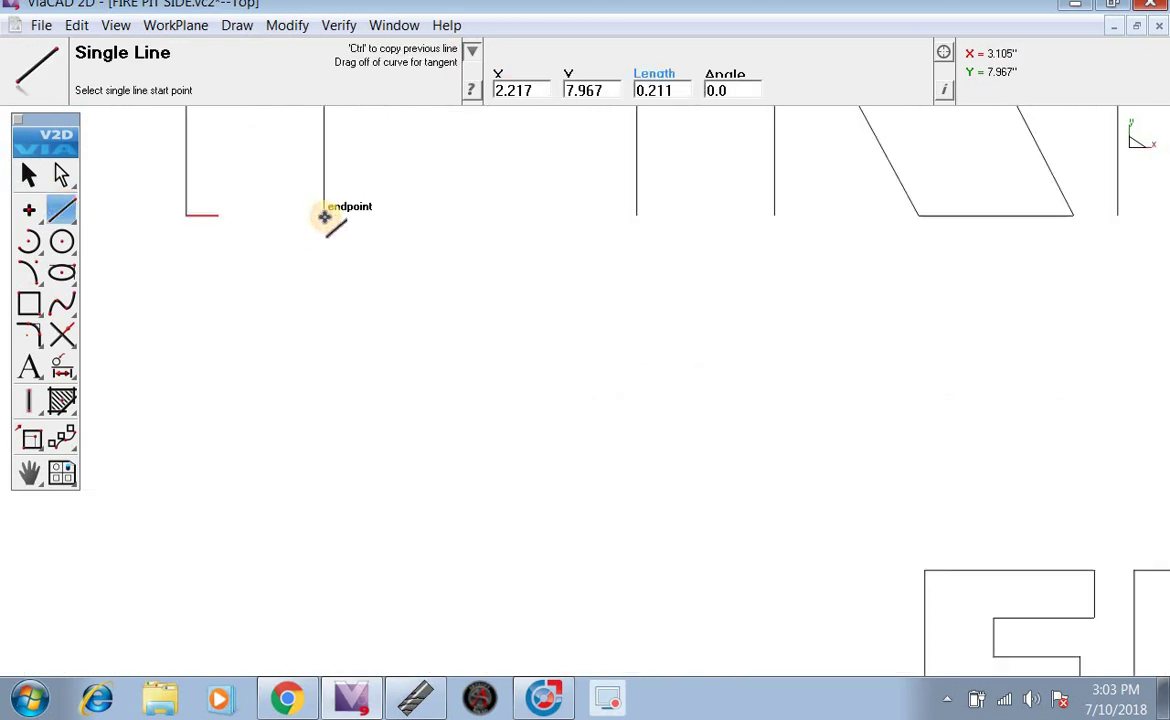
left_click(326, 217)
left_click(292, 217)
Step: Draw short horizontal lines inward from both bottom corners of the first R's straight stem in PREMIER, the right one about 0.135" long
left_click(640, 217)
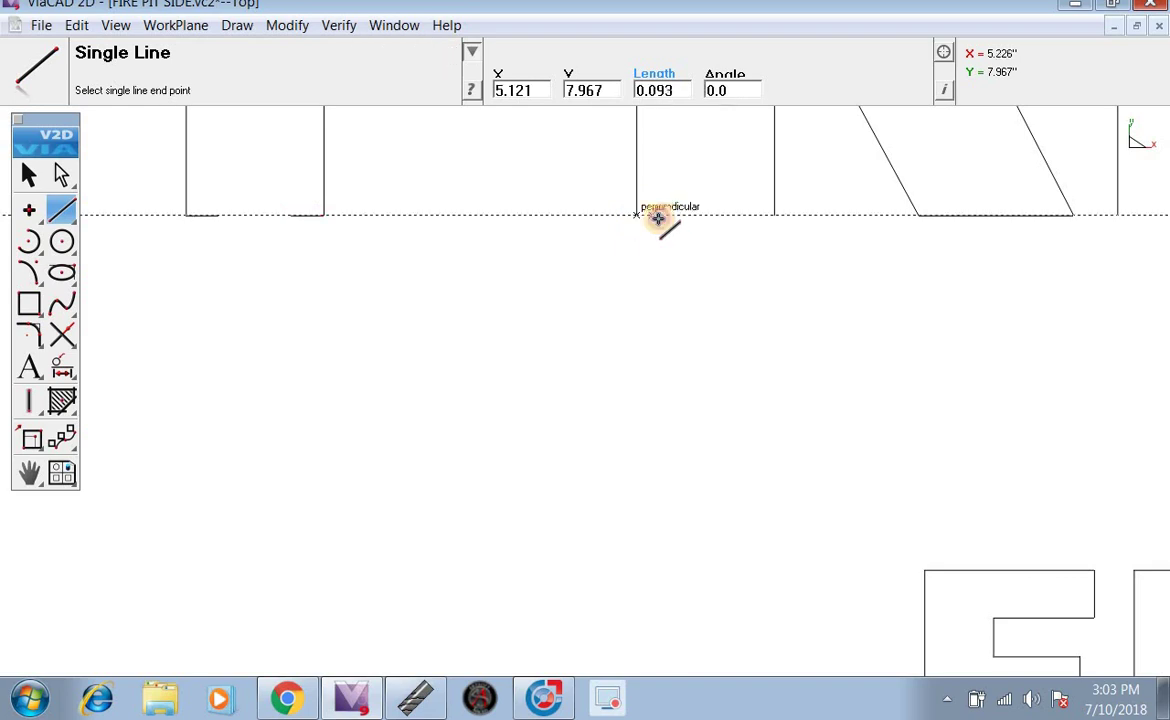
left_click(665, 218)
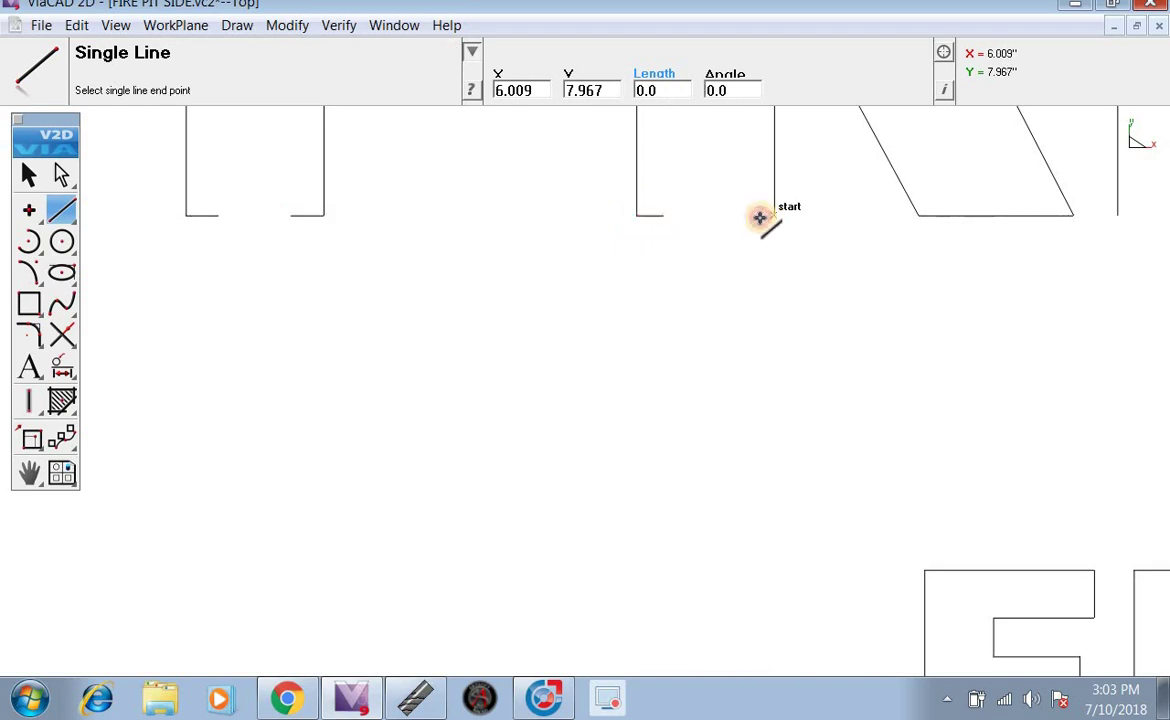
left_click(765, 218)
left_click(755, 218)
Step: Draw horizontal lines inward from both bottom corners of the first E in PREMIER, about 0.473" and 0.516" long
scroll(715, 235, "down", 3)
scroll(715, 235, "down", 2)
scroll(705, 225, "up", 4)
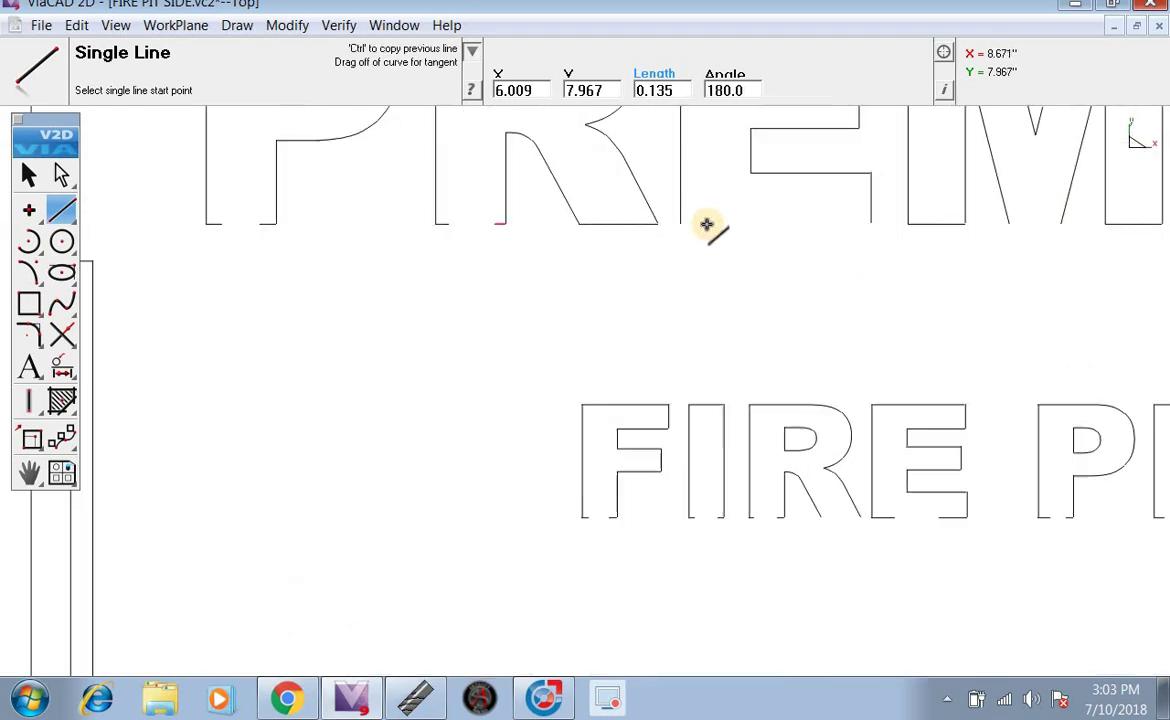
left_click(686, 223)
left_click(717, 223)
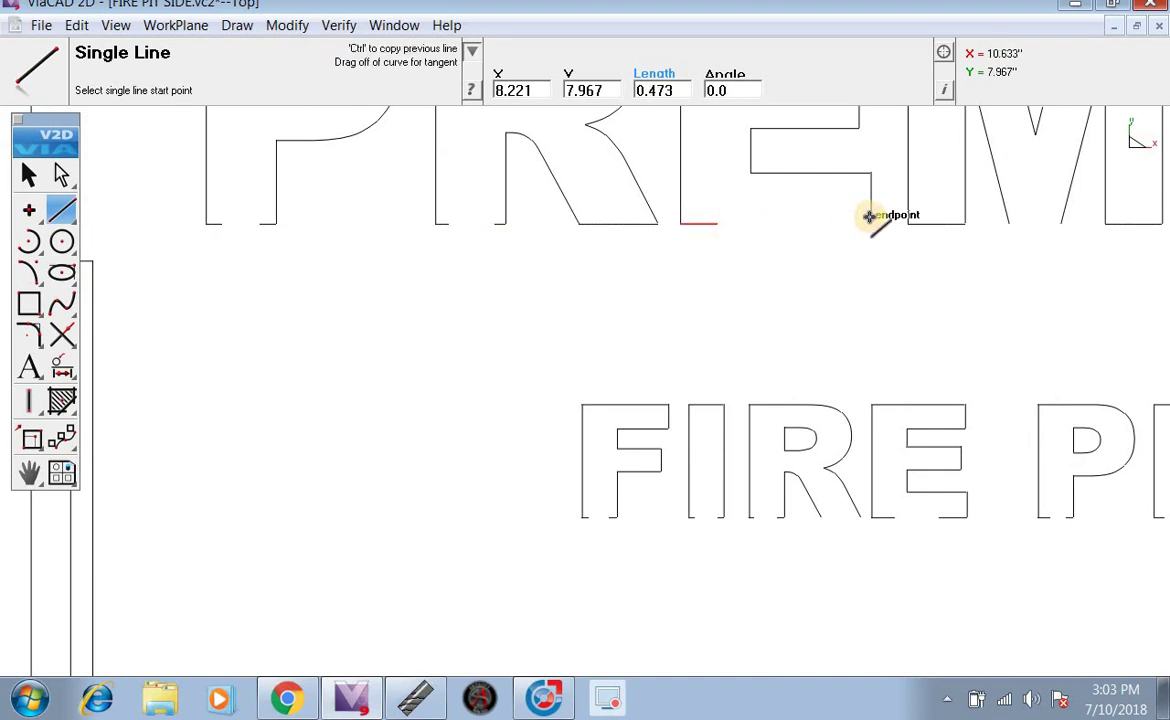
left_click(870, 217)
left_click(834, 218)
Step: Draw horizontal lines inward from the second E's bottom corners in PREMIER, about 0.359" long on the right and 0.443" on the left
scroll(953, 253, "down", 3)
scroll(993, 236, "up", 2)
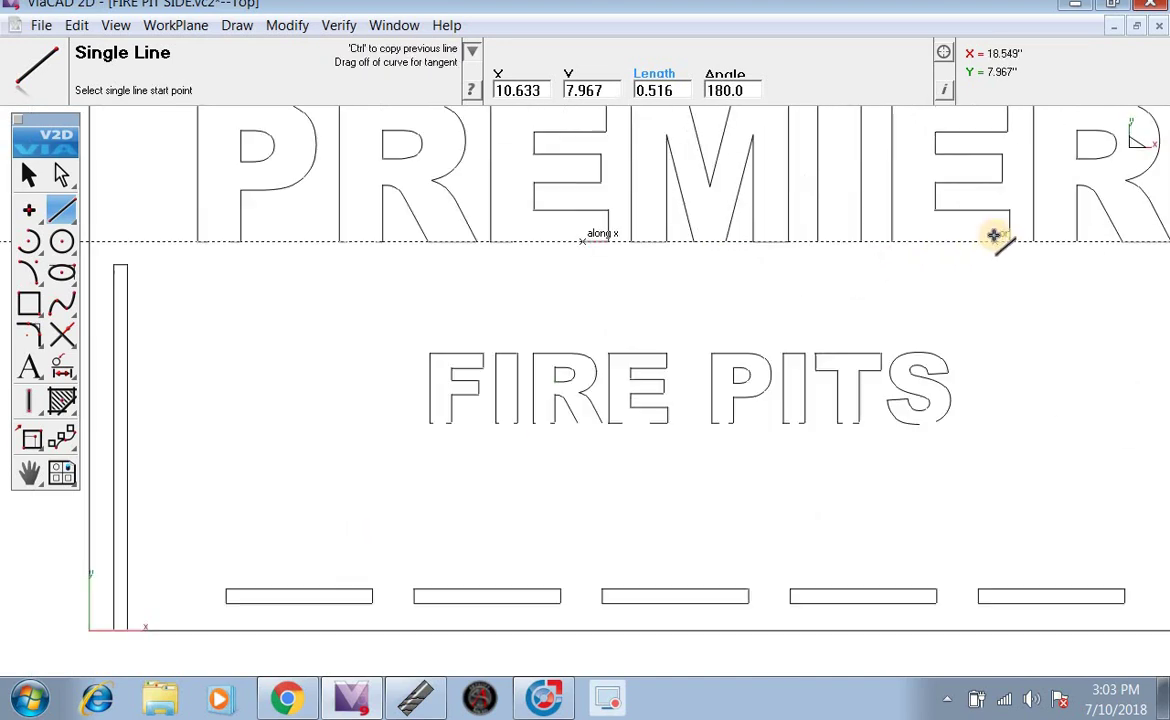
scroll(995, 238, "up", 2)
left_click(1046, 256)
left_click(1002, 255)
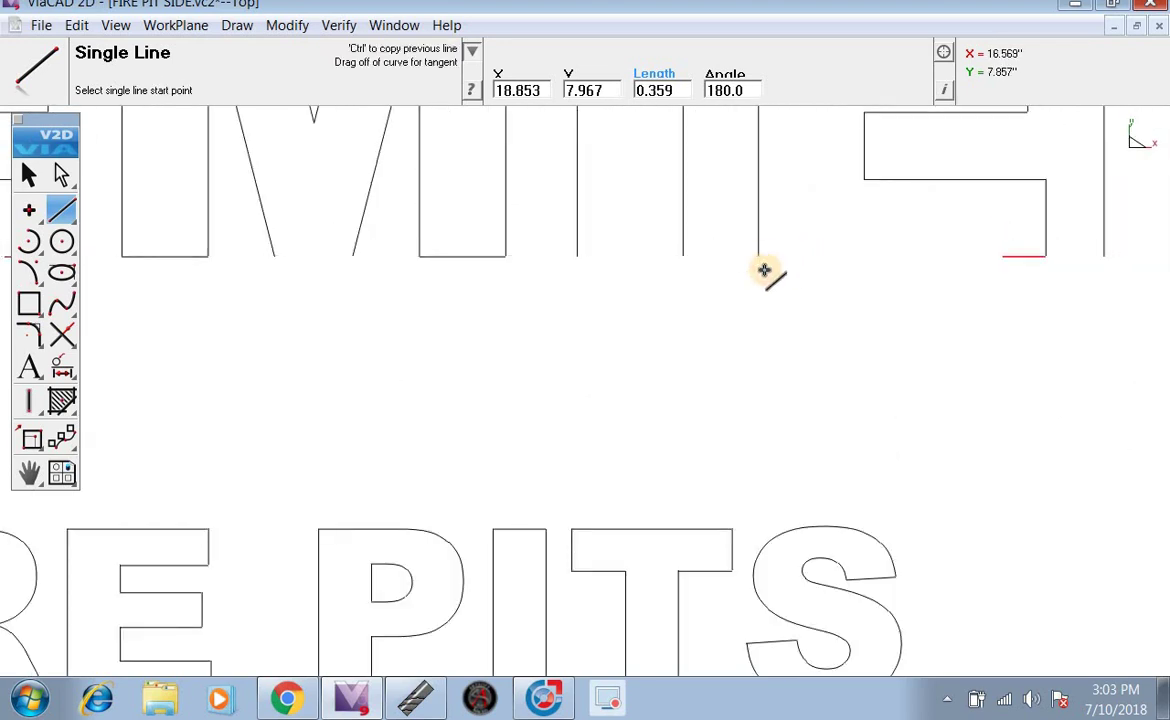
left_click(760, 256)
left_click(812, 256)
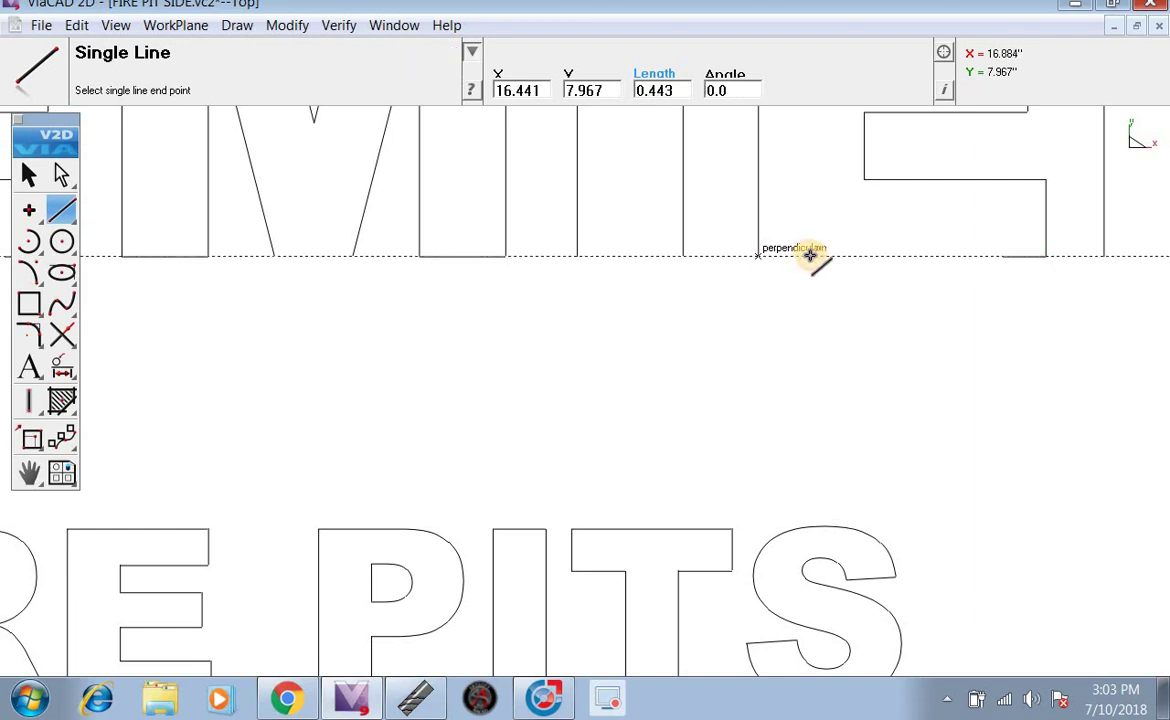
Step: Draw short horizontal lines inward from both bottom corners of the I in PREMIER, the left one about 0.222" long
left_click(683, 256)
left_click(667, 256)
left_click(577, 256)
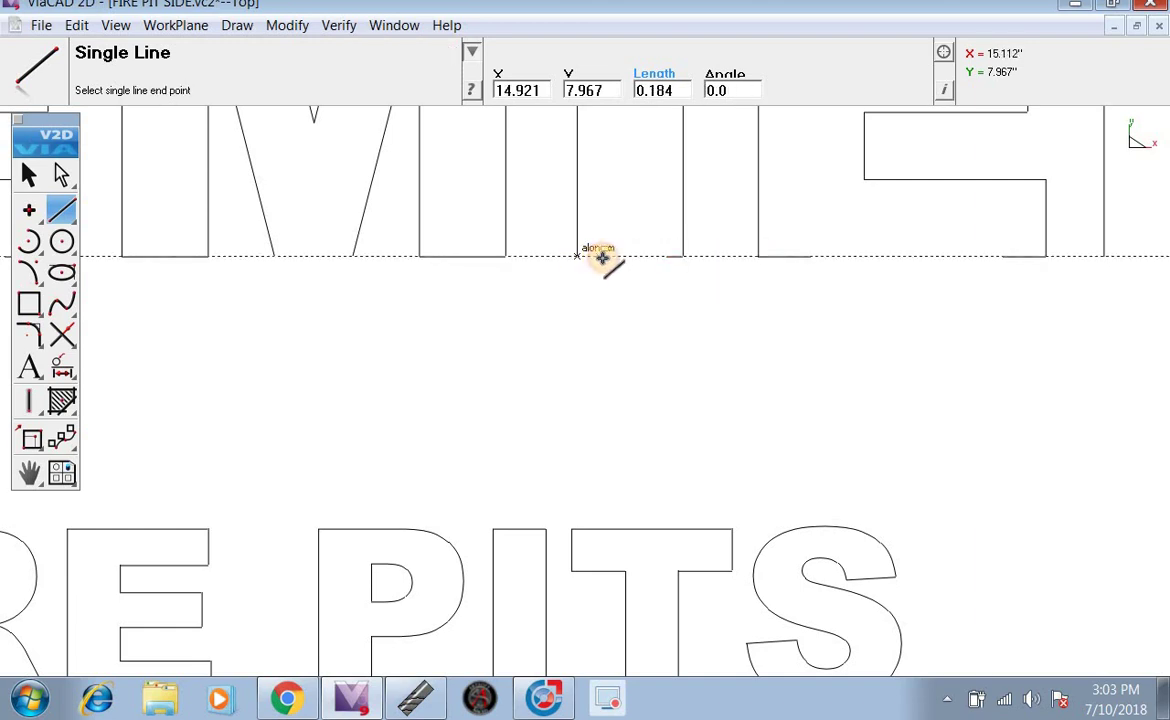
left_click(603, 256)
Step: Draw short horizontal lines inward from both bottom corners of the last R's straight stem in PREMIER, about 0.171" and 0.173" long
scroll(757, 253, "down", 3)
scroll(726, 252, "up", 3)
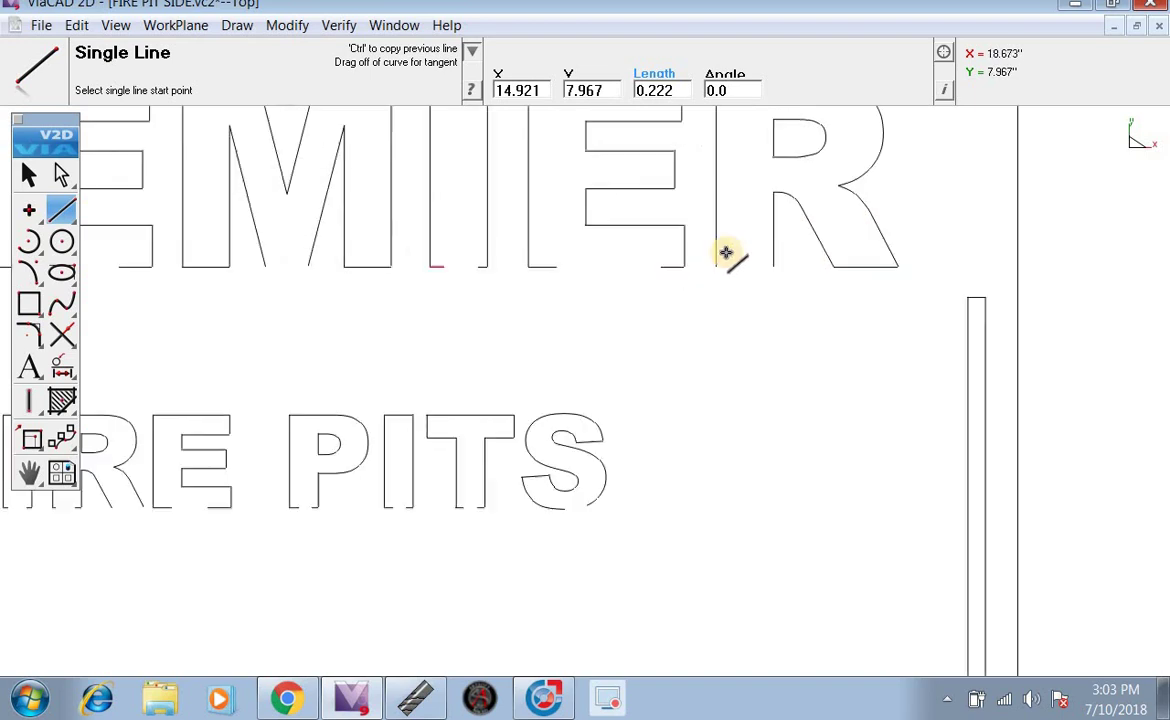
scroll(726, 252, "up", 3)
left_click(696, 296)
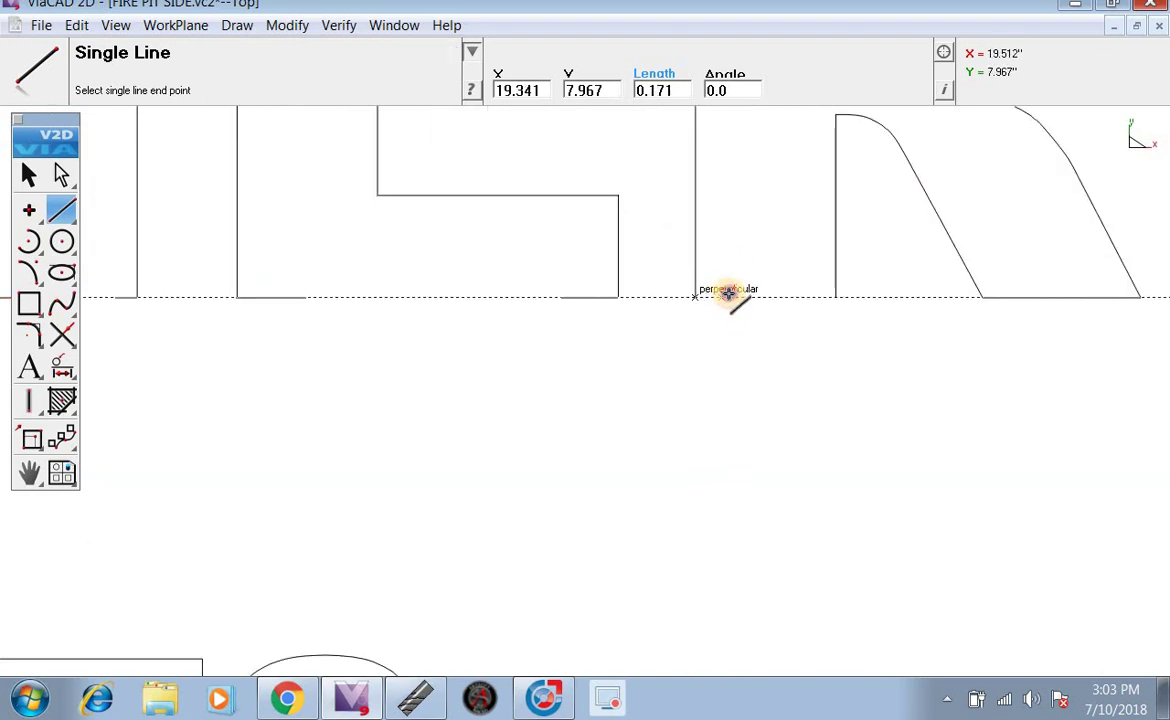
left_click(728, 292)
left_click(817, 293)
left_click(809, 295)
Step: Select all the PREMIER and FIRE PITS letter outlines and combine them into one group
scroll(684, 290, "down", 3)
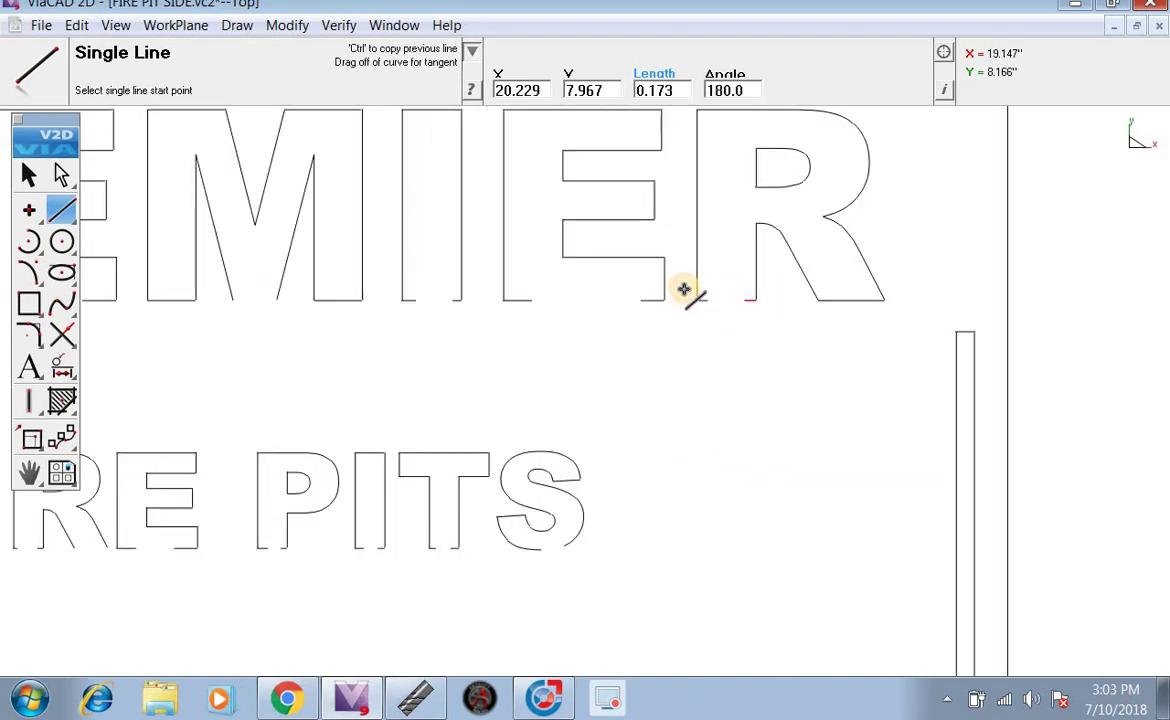
scroll(684, 290, "down", 2)
scroll(731, 321, "down", 2)
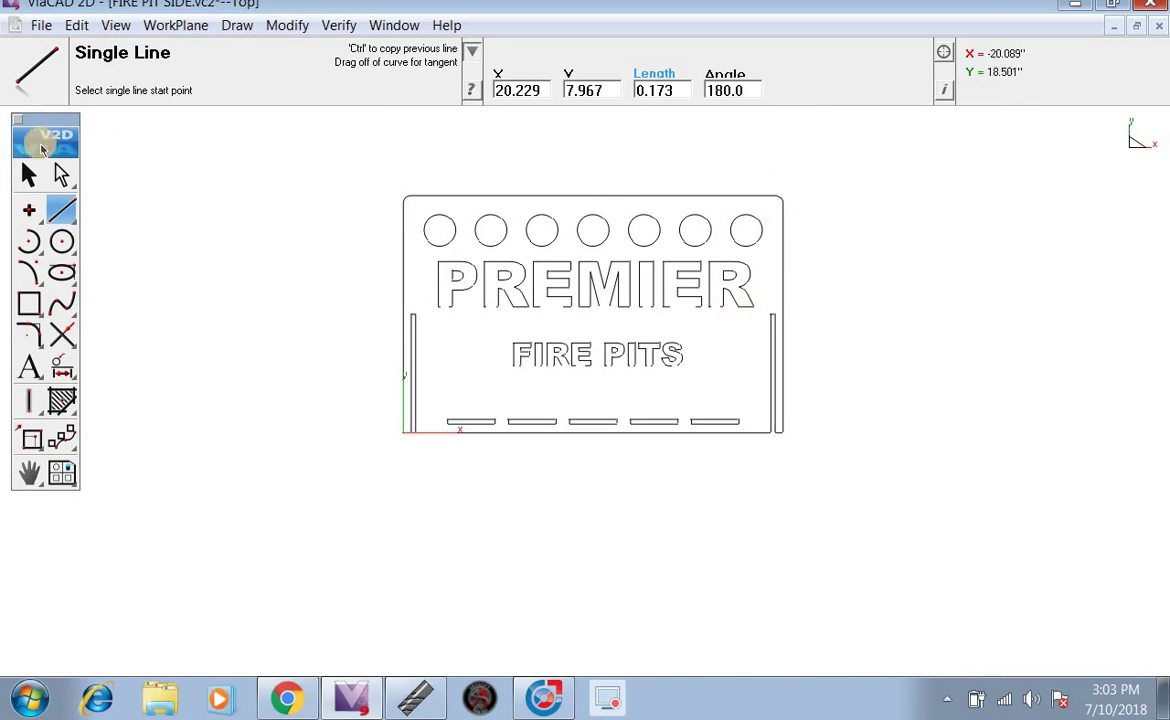
left_click(27, 178)
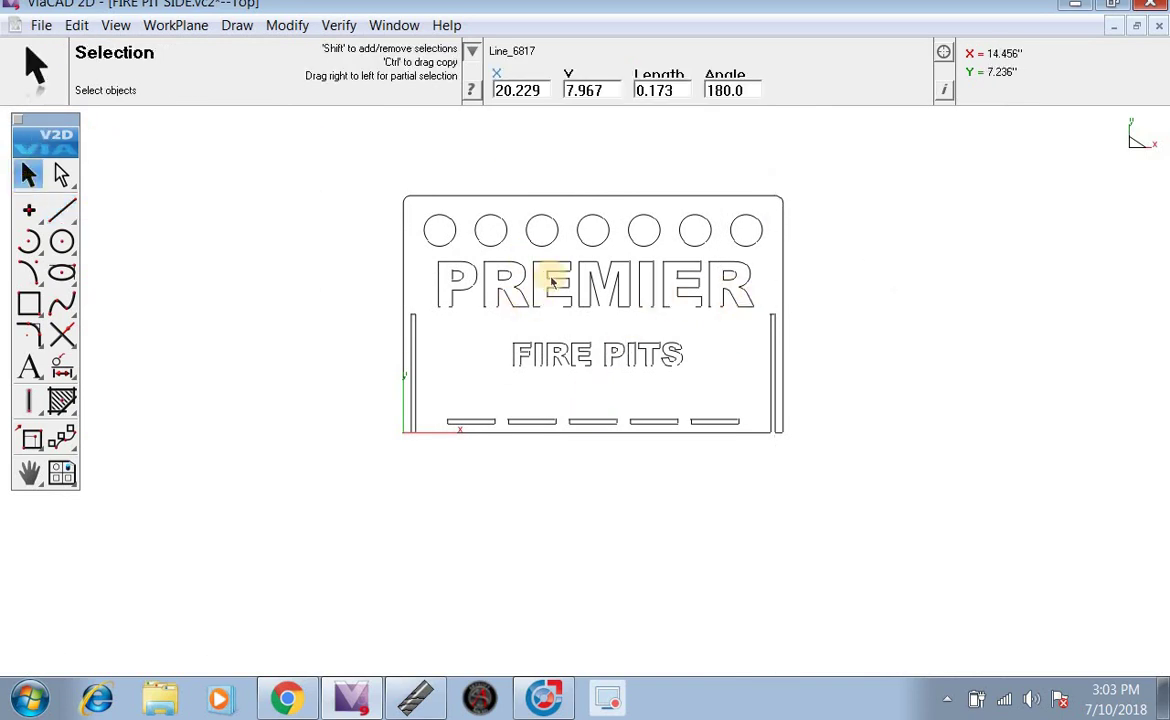
scroll(785, 221, "up", 2)
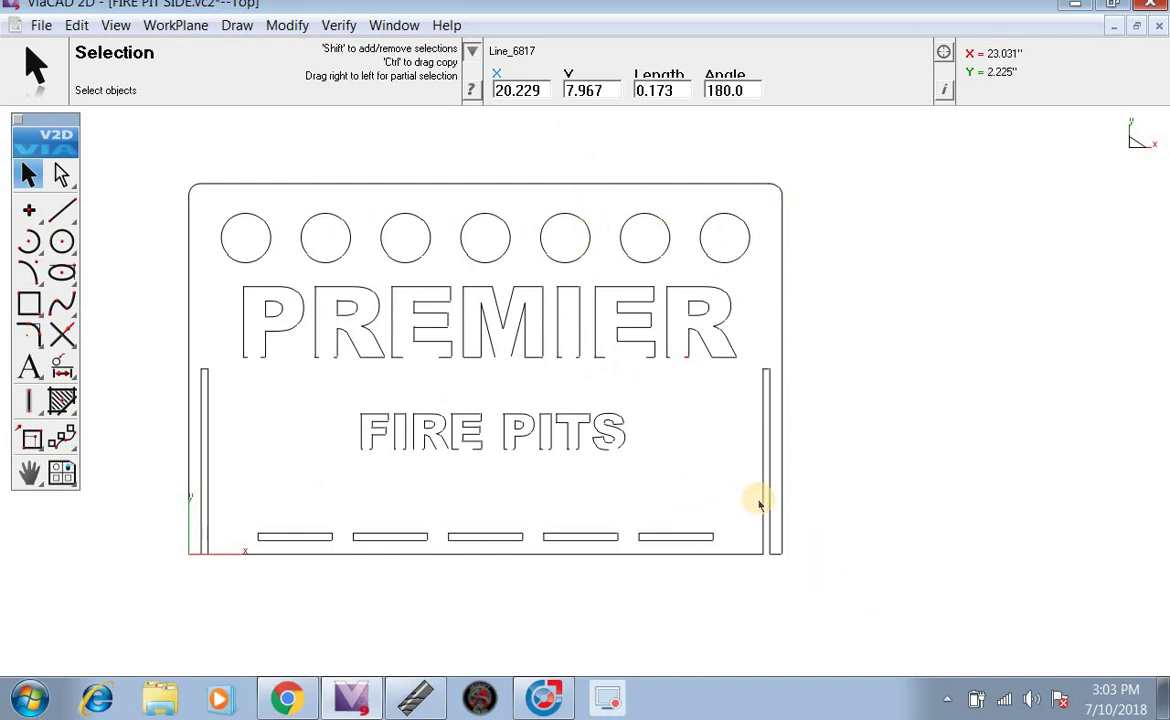
left_click_drag(758, 502, 198, 278)
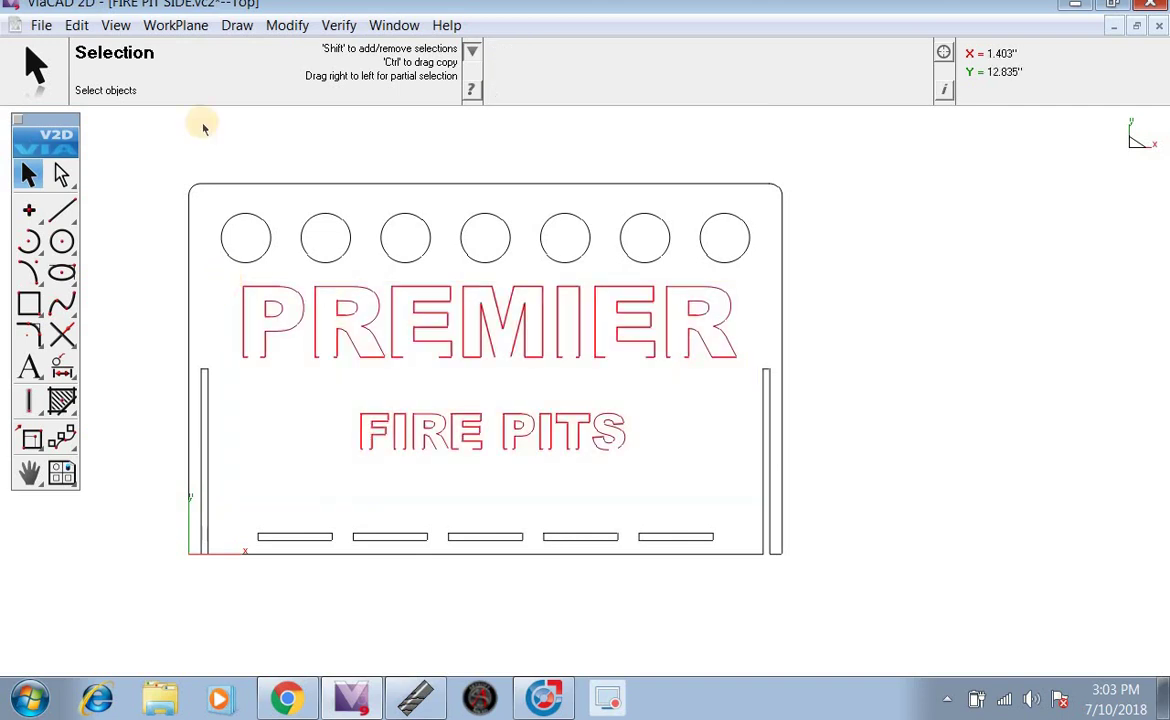
left_click(84, 30)
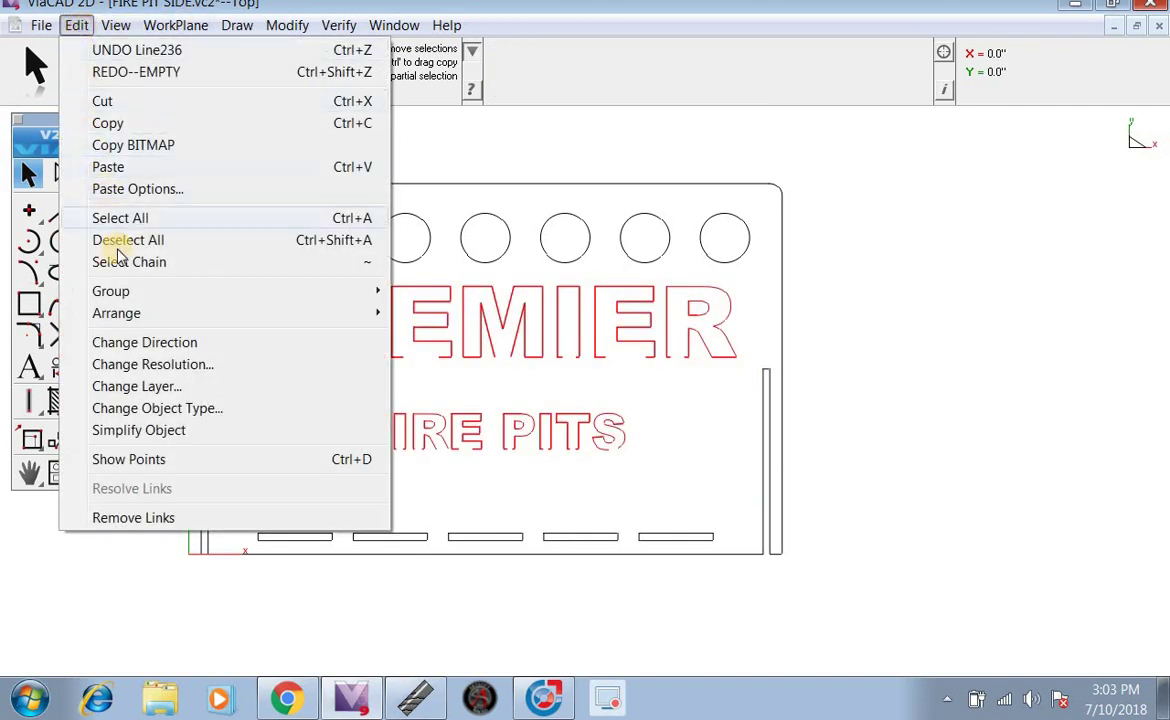
mouse_move(138, 291)
left_click(450, 292)
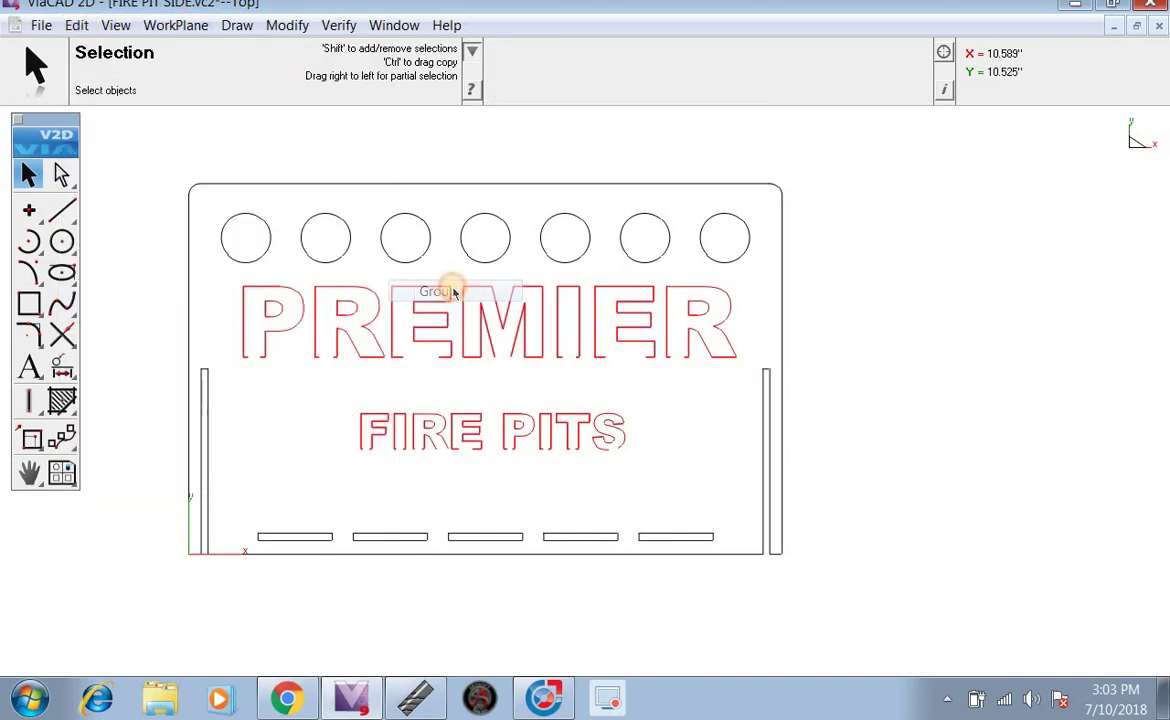